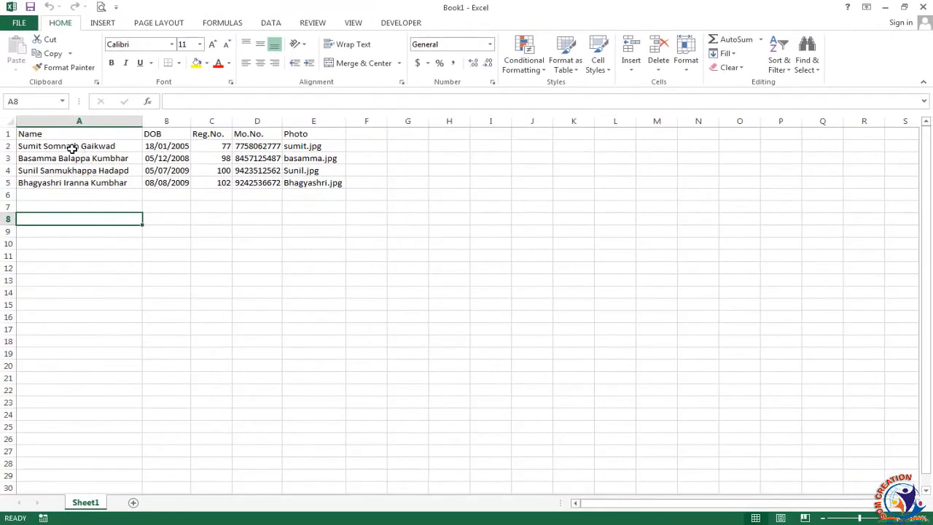
pyautogui.click(53, 137)
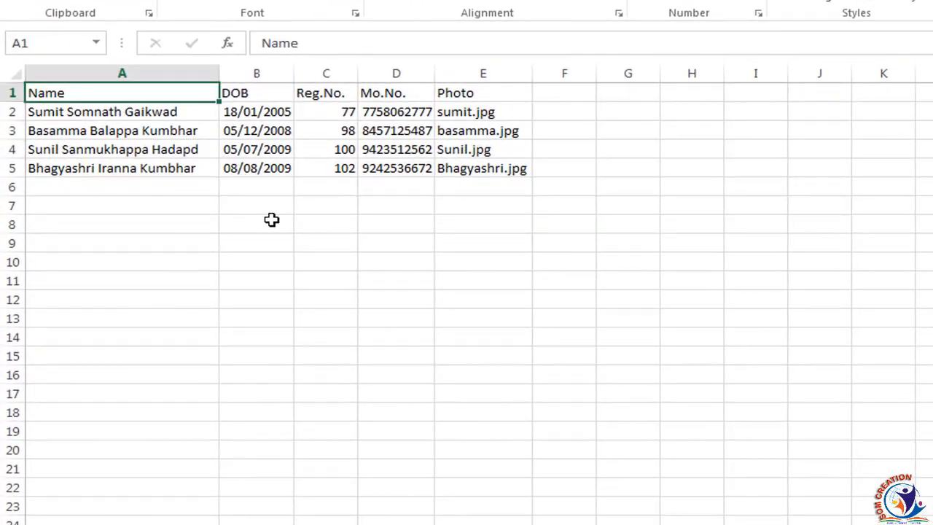
pyautogui.click(233, 98)
pyautogui.click(91, 98)
pyautogui.click(261, 98)
pyautogui.click(338, 98)
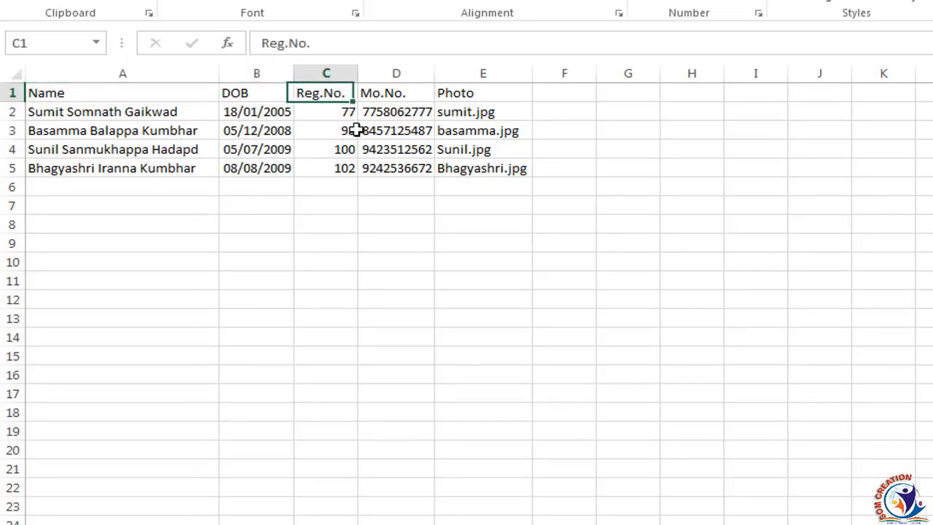
pyautogui.click(401, 110)
pyautogui.click(471, 95)
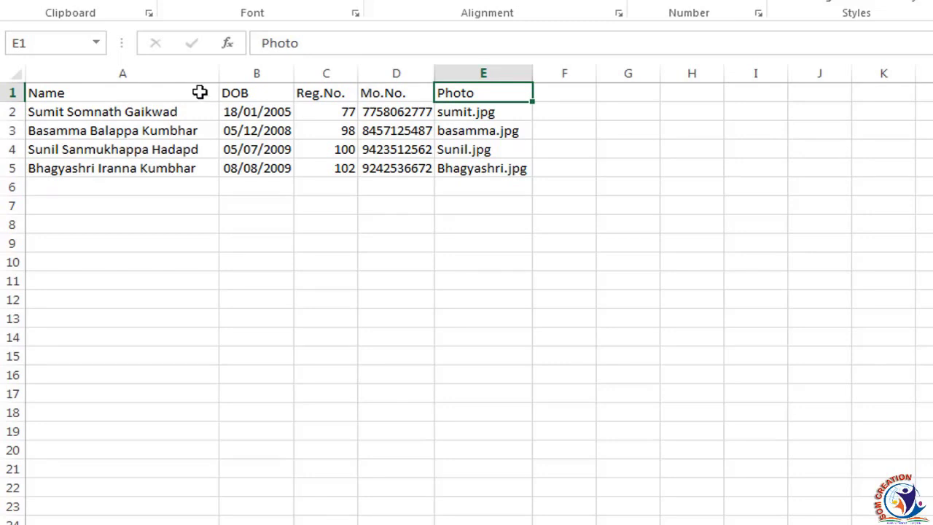
pyautogui.click(101, 93)
pyautogui.click(244, 104)
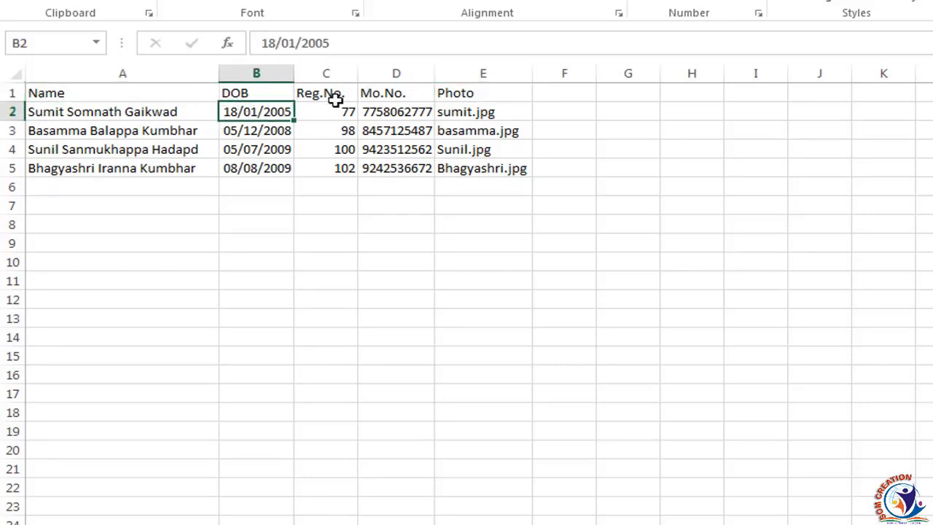
pyautogui.click(333, 93)
pyautogui.click(413, 93)
pyautogui.click(467, 101)
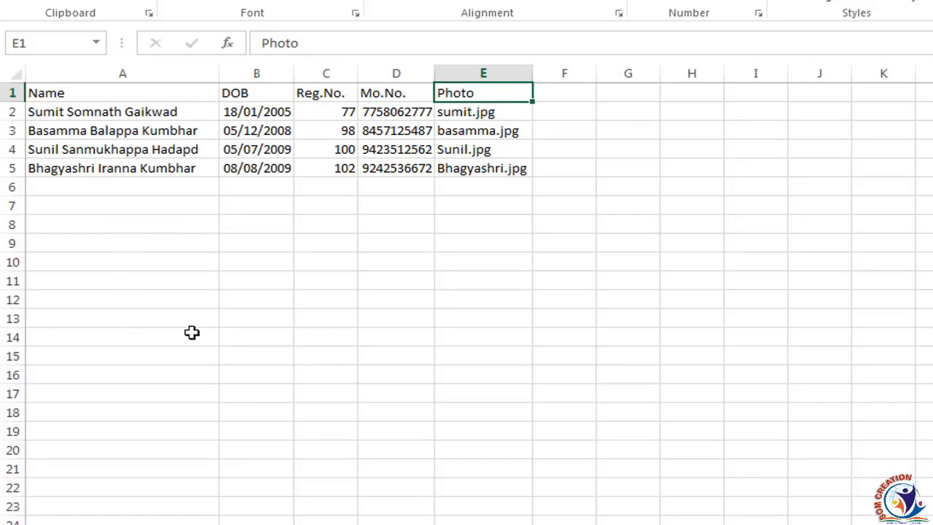
pyautogui.click(472, 118)
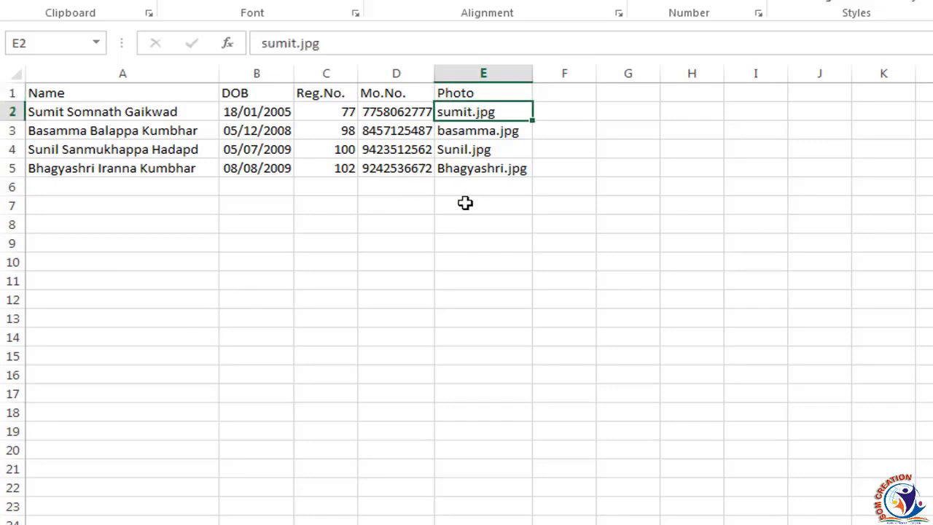
pyautogui.click(462, 149)
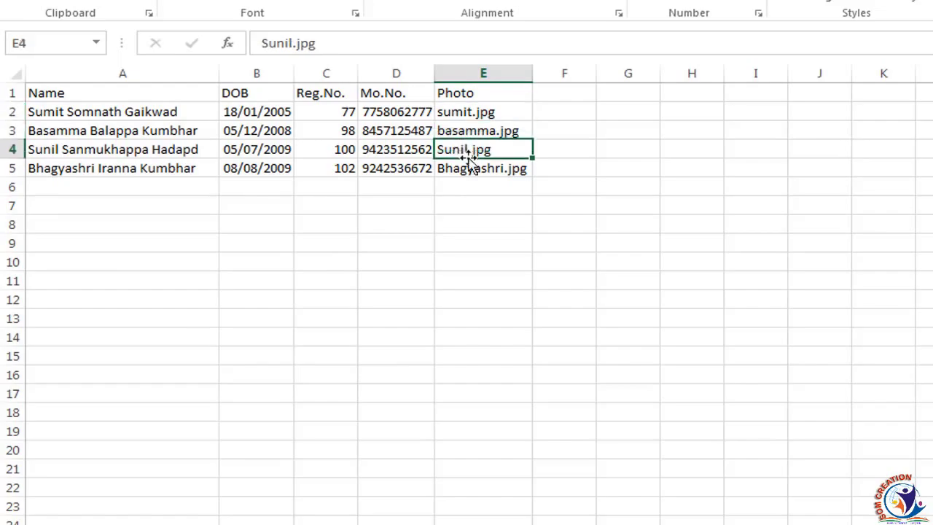
pyautogui.click(475, 169)
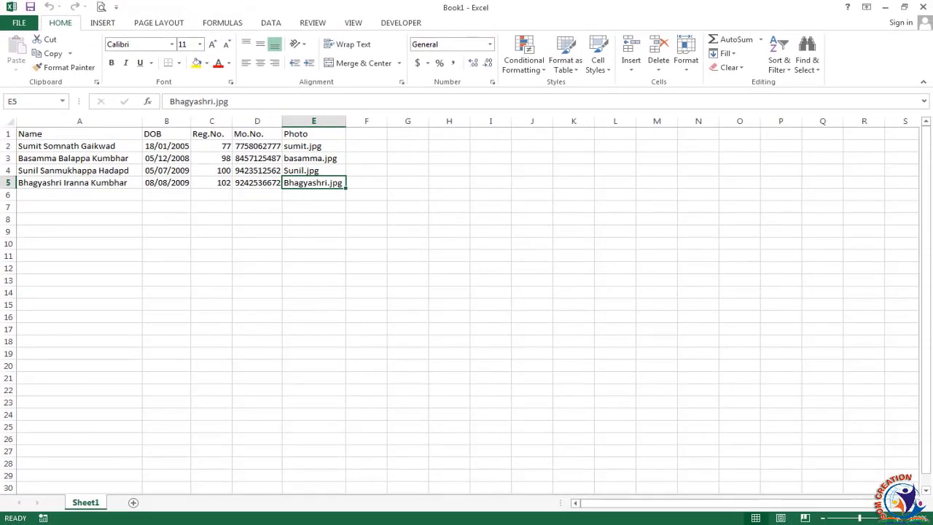
pyautogui.hotkey('alt', 'Tab')
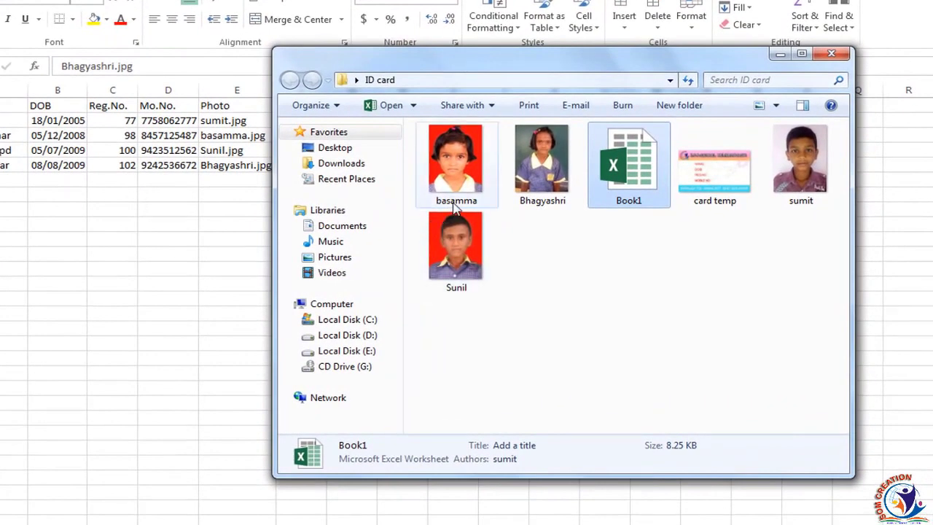
pyautogui.click(794, 191)
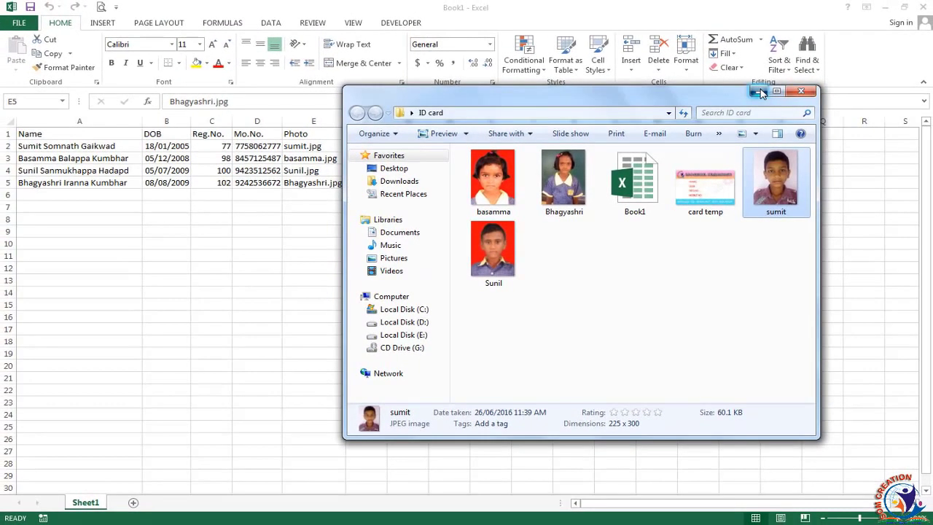
pyautogui.click(759, 92)
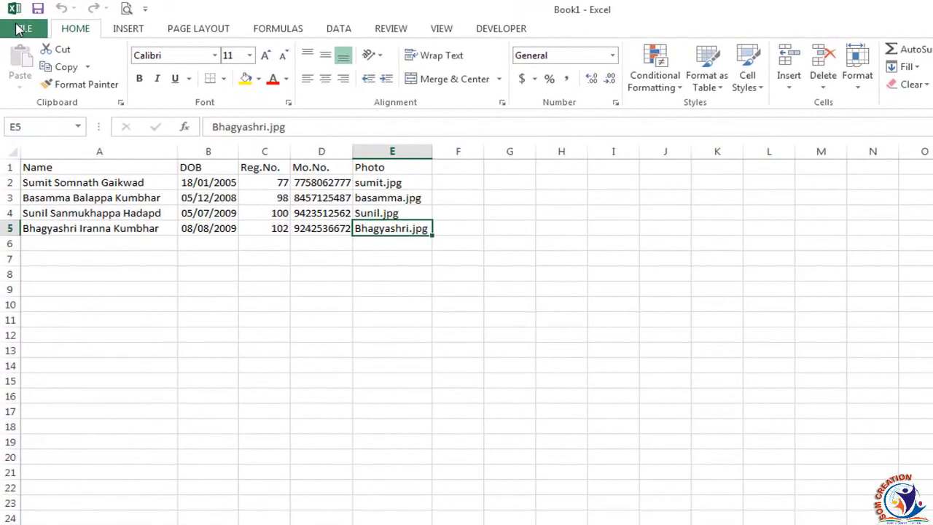
# Save the workbook as Book1, Text (Tab delimited), in the Desktop's ID card folder, keeping that format.
pyautogui.click(21, 27)
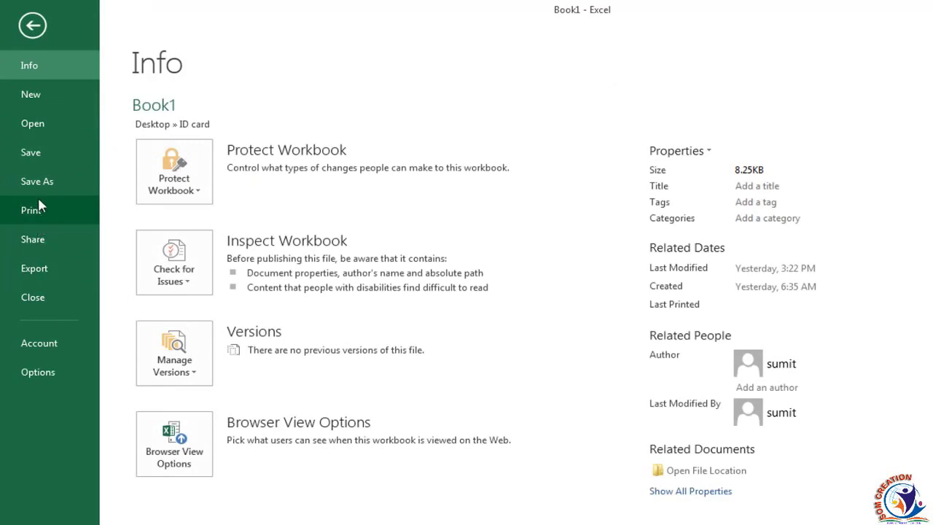
pyautogui.click(36, 180)
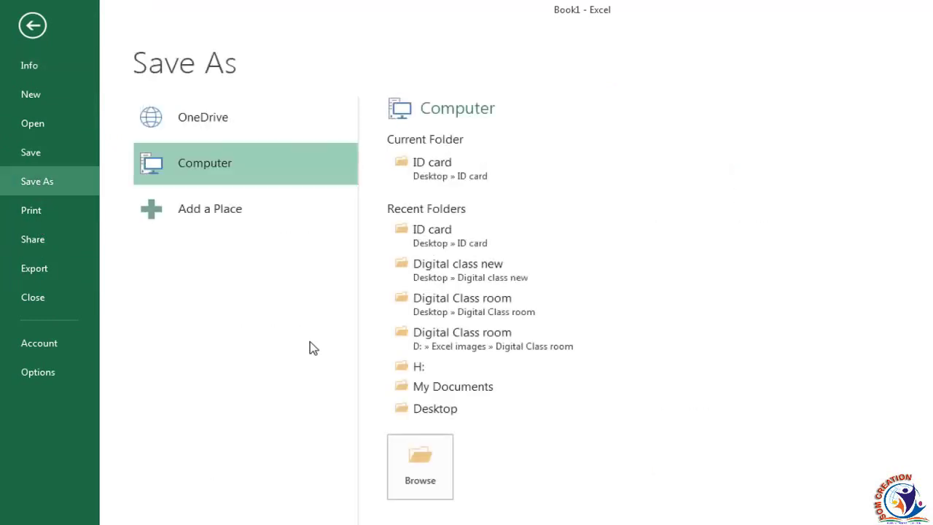
pyautogui.click(429, 410)
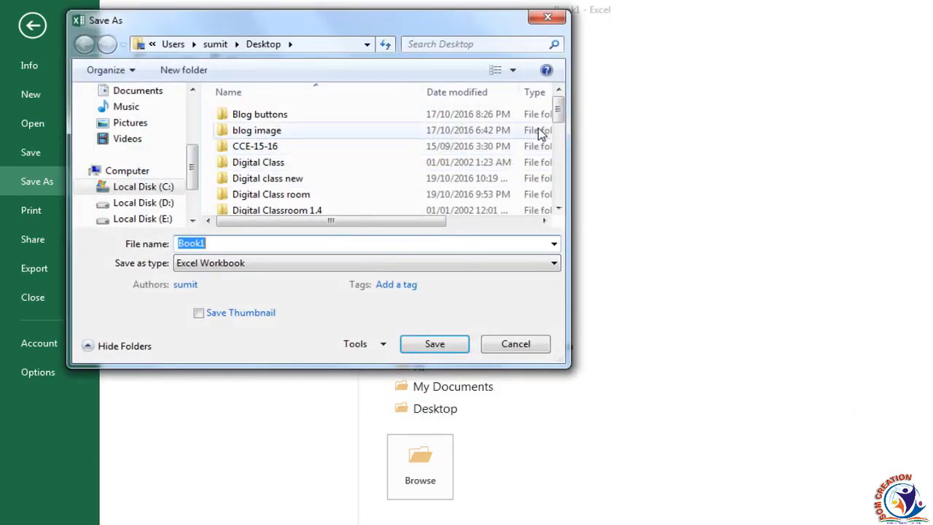
pyautogui.moveTo(558, 111); pyautogui.dragTo(558, 130)
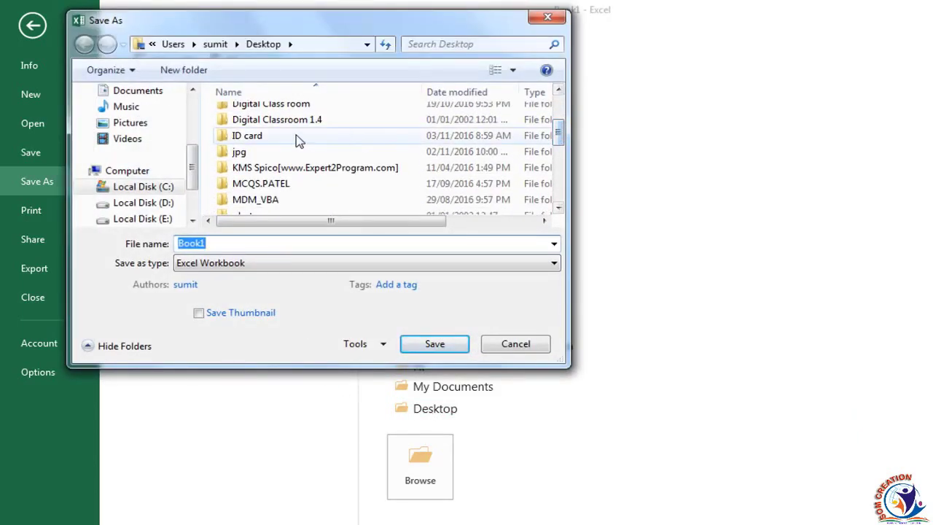
pyautogui.doubleClick(292, 136)
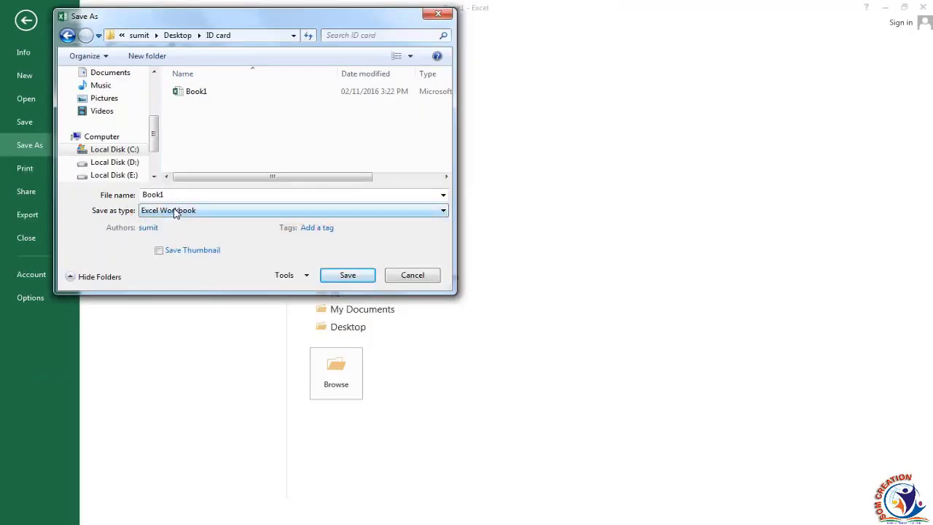
pyautogui.click(175, 213)
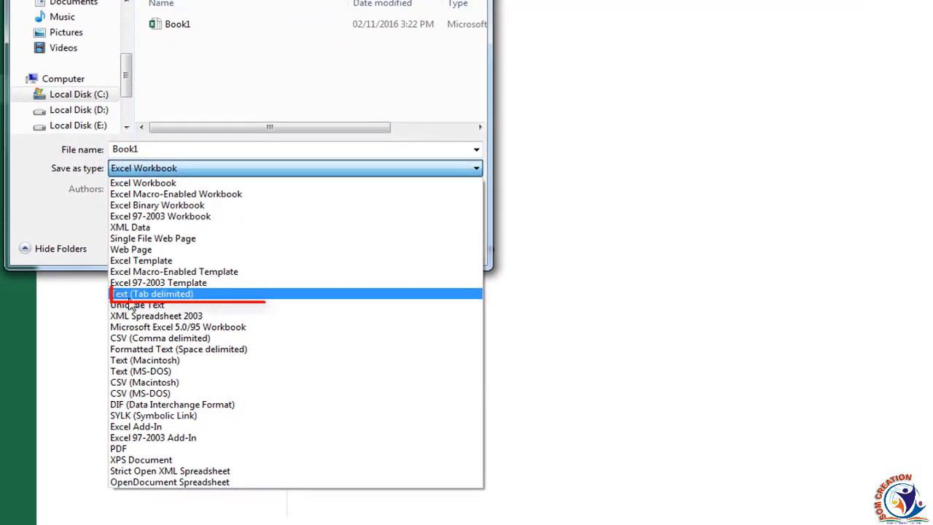
pyautogui.click(129, 299)
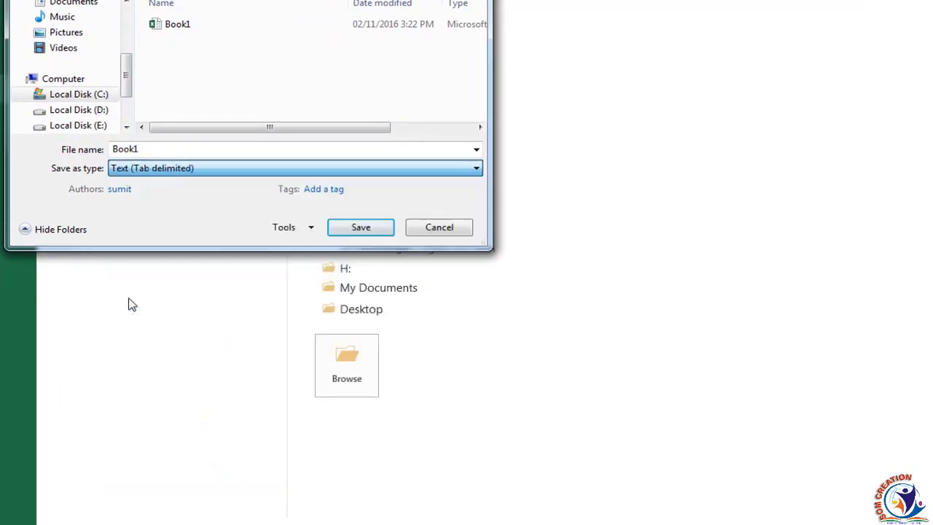
pyautogui.click(360, 227)
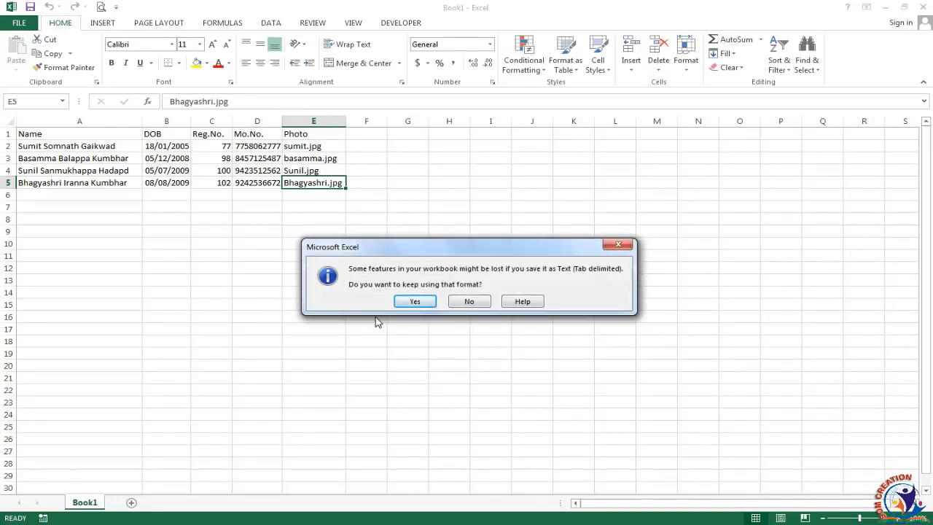
pyautogui.click(414, 302)
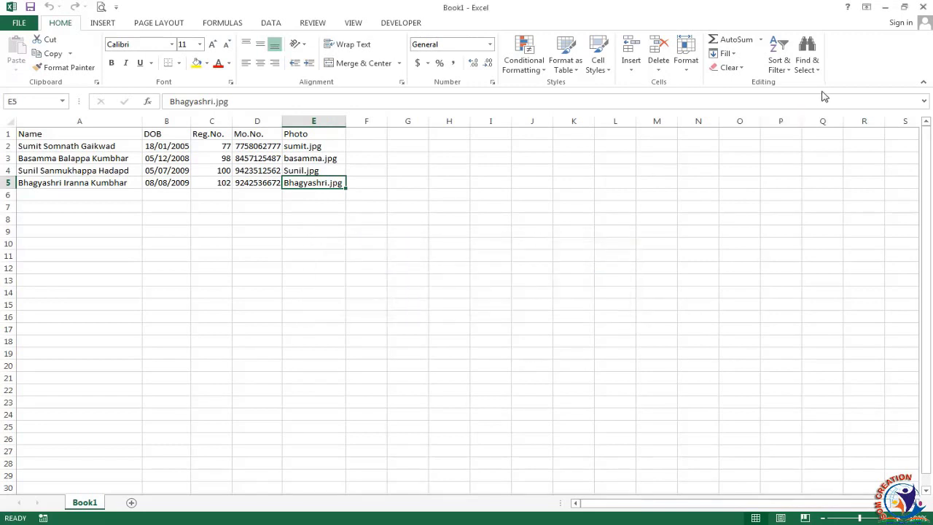
# Close Excel, open Book1.txt in Notepad++ to check its rows, then minimize Notepad++.
pyautogui.click(923, 8)
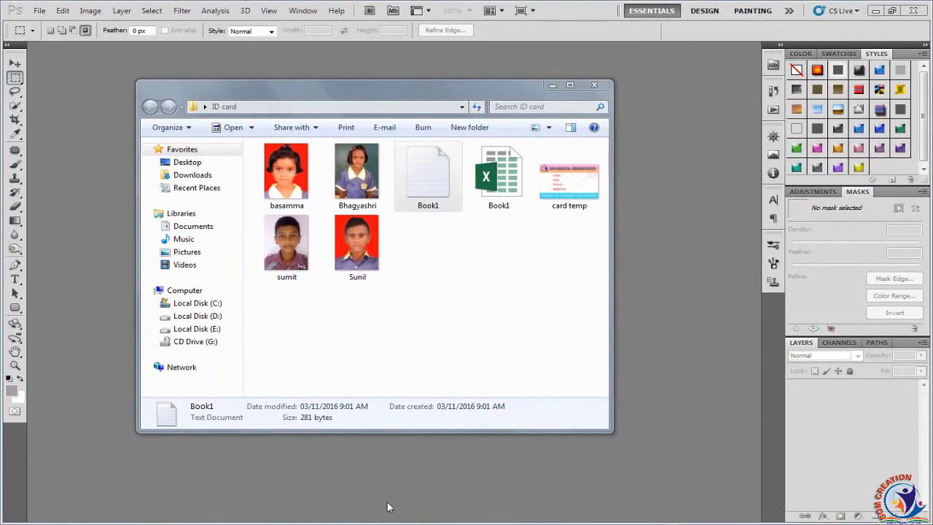
pyautogui.press('Return')
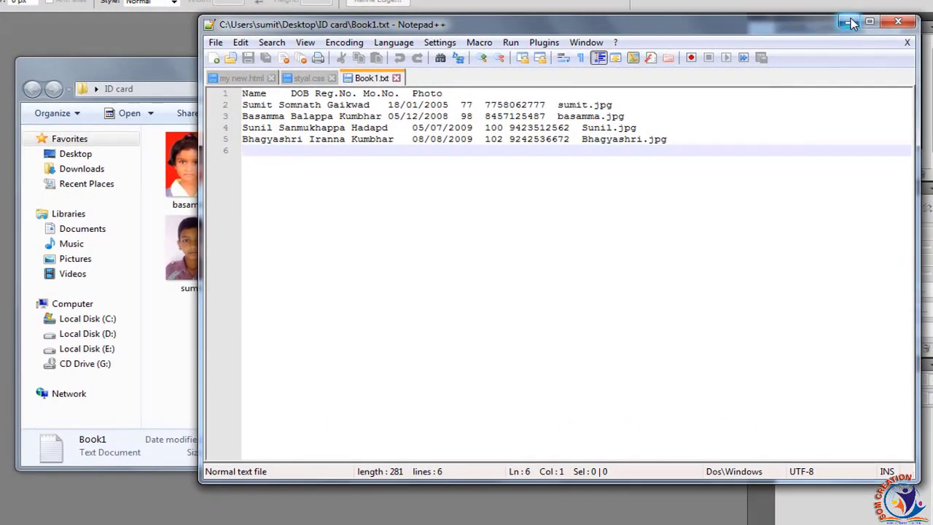
pyautogui.click(848, 22)
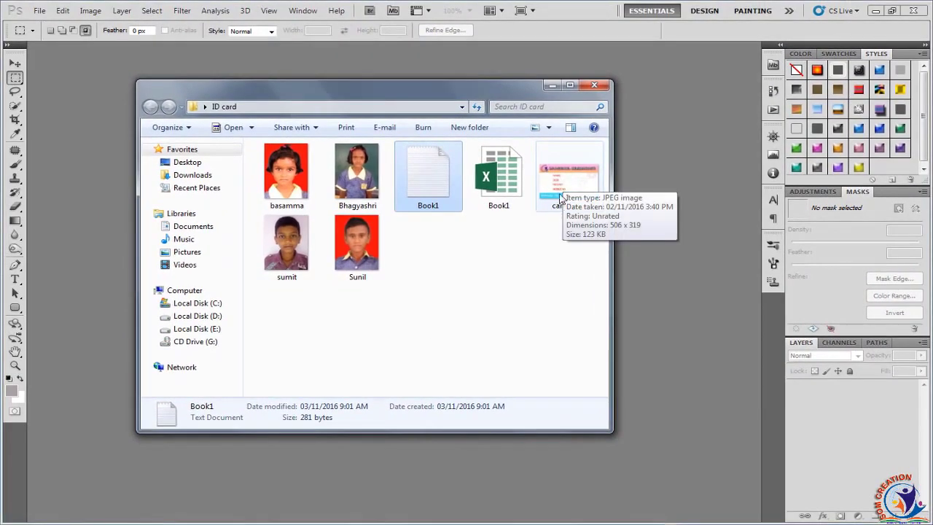
pyautogui.moveTo(568, 182)
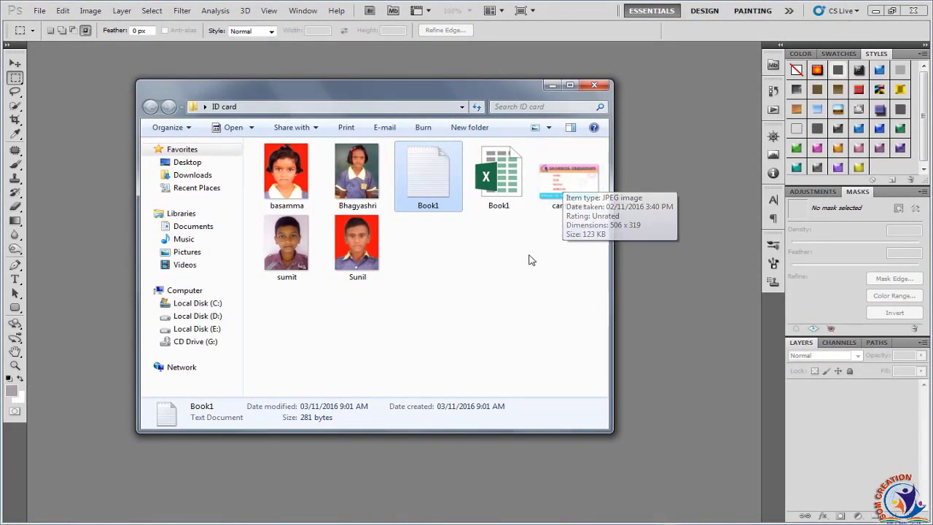
pyautogui.doubleClick(563, 183)
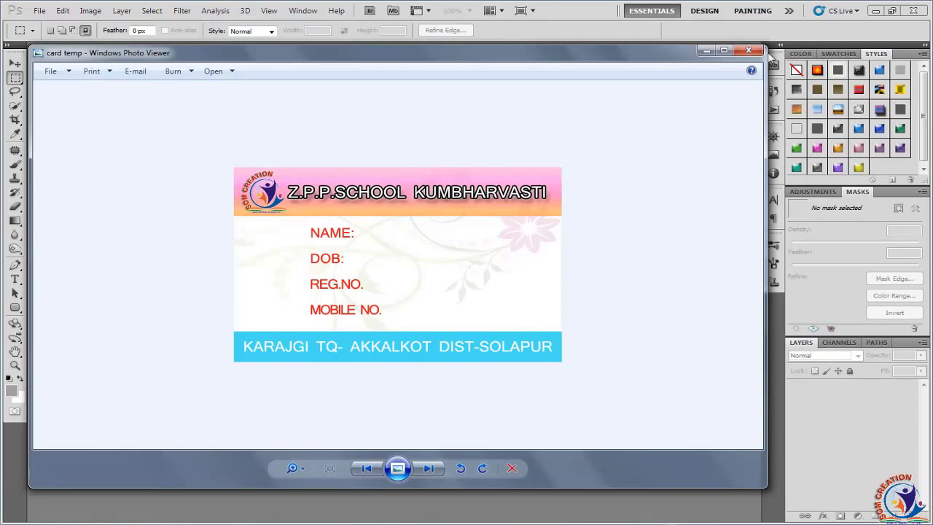
pyautogui.click(704, 51)
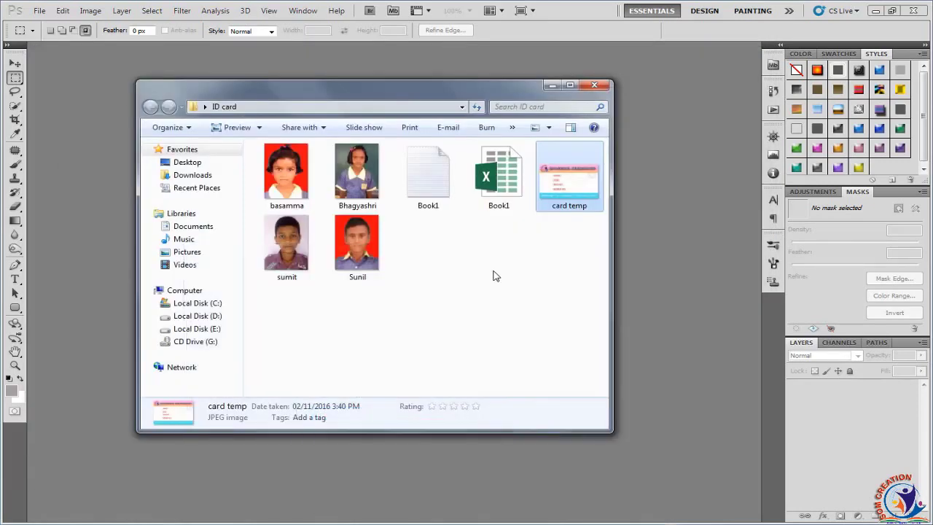
# Move the ID card folder window aside and open card temp.jpg in Photoshop.
pyautogui.moveTo(433, 92)
pyautogui.mouseDown()
pyautogui.moveTo(336, 80)
pyautogui.moveTo(422, 91)
pyautogui.mouseUp()
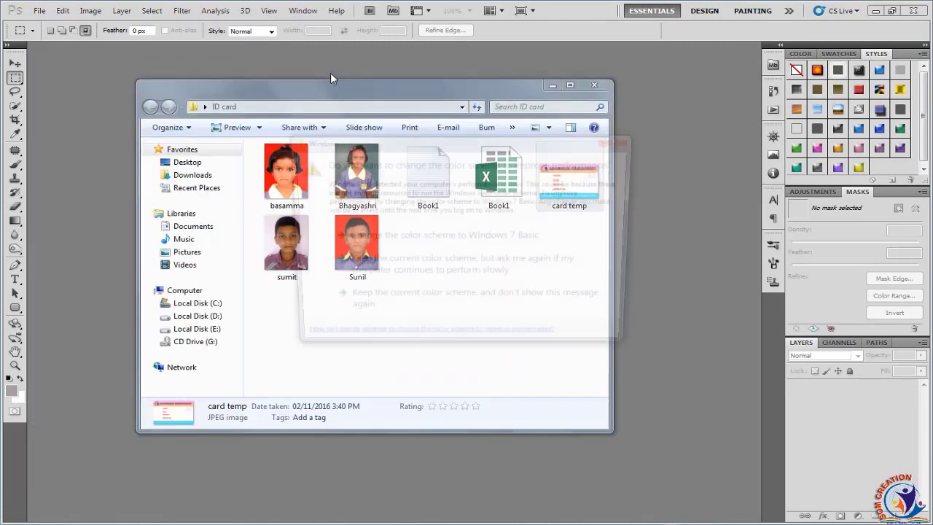
pyautogui.press('Escape')
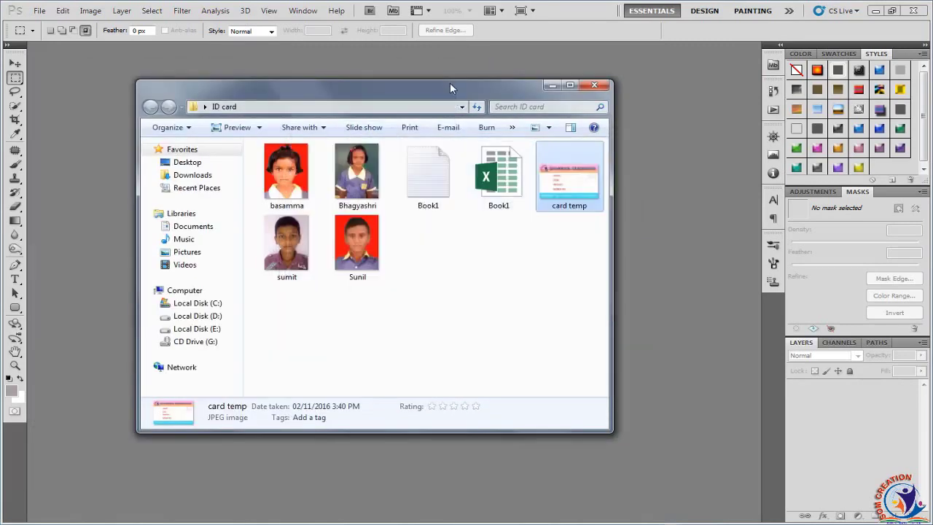
pyautogui.moveTo(432, 92); pyautogui.dragTo(357, 83)
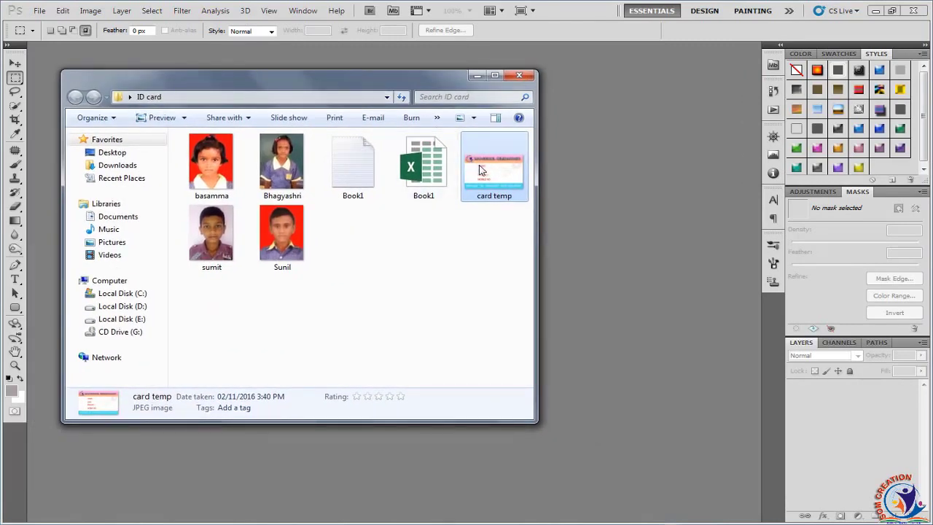
pyautogui.moveTo(482, 169)
pyautogui.mouseDown()
pyautogui.moveTo(592, 233)
pyautogui.moveTo(606, 230)
pyautogui.mouseUp()
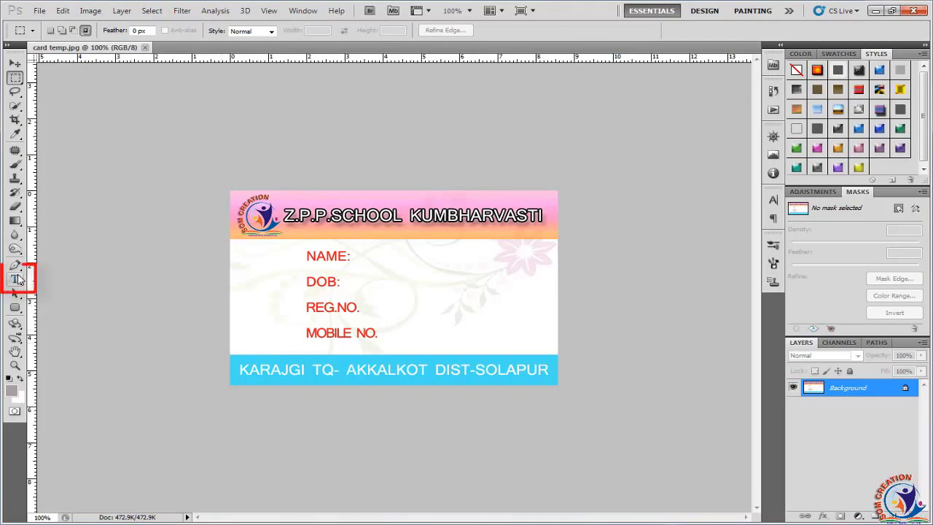
# With the Type tool, add the placeholder texts NAME and DOB beside their labels.
pyautogui.click(16, 279)
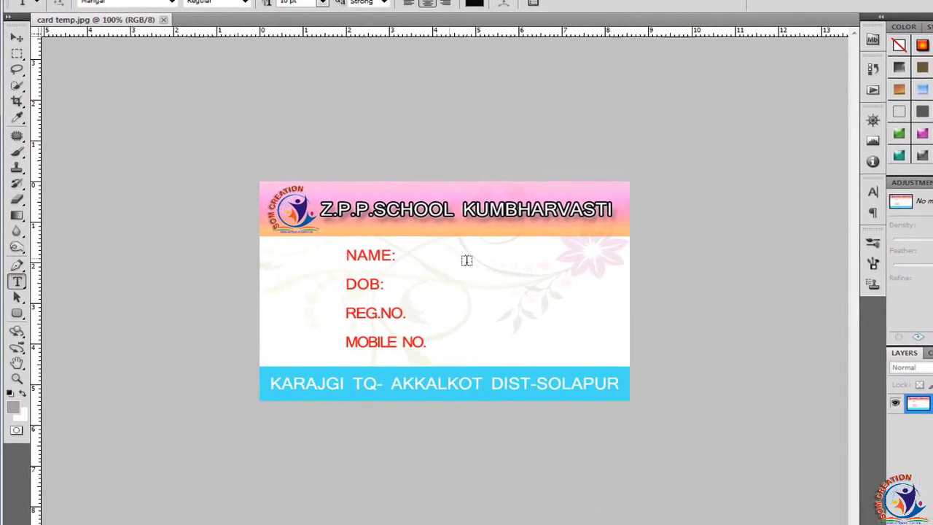
pyautogui.click(469, 257)
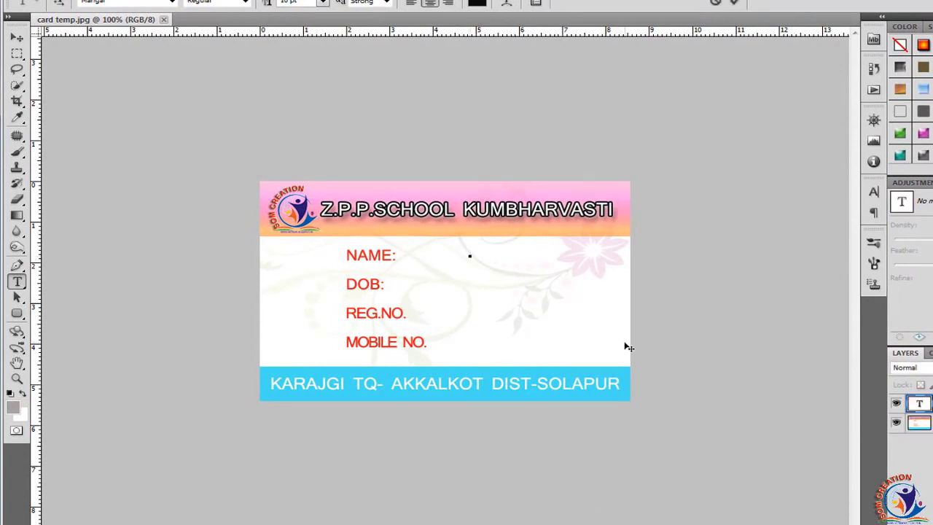
pyautogui.write('NA')
pyautogui.write('ME')
pyautogui.hotkey('ctrl', 'Return')
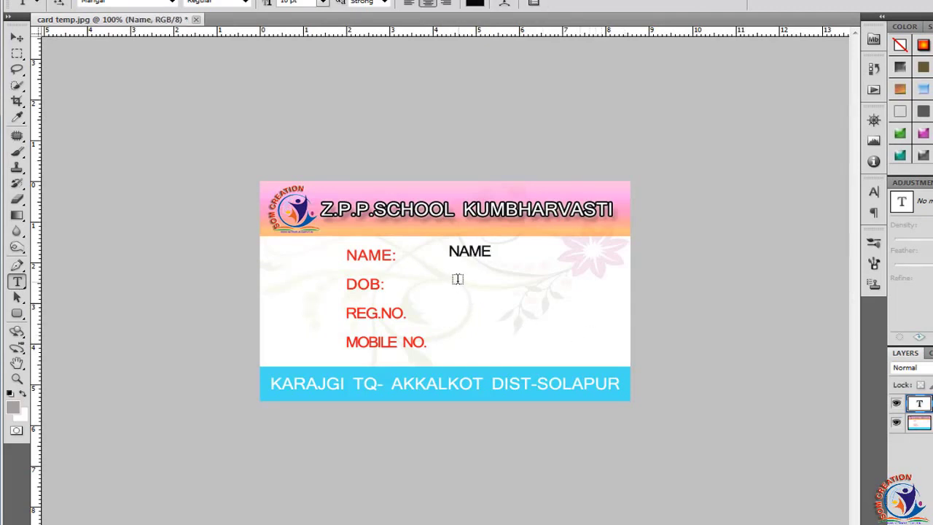
pyautogui.click(457, 282)
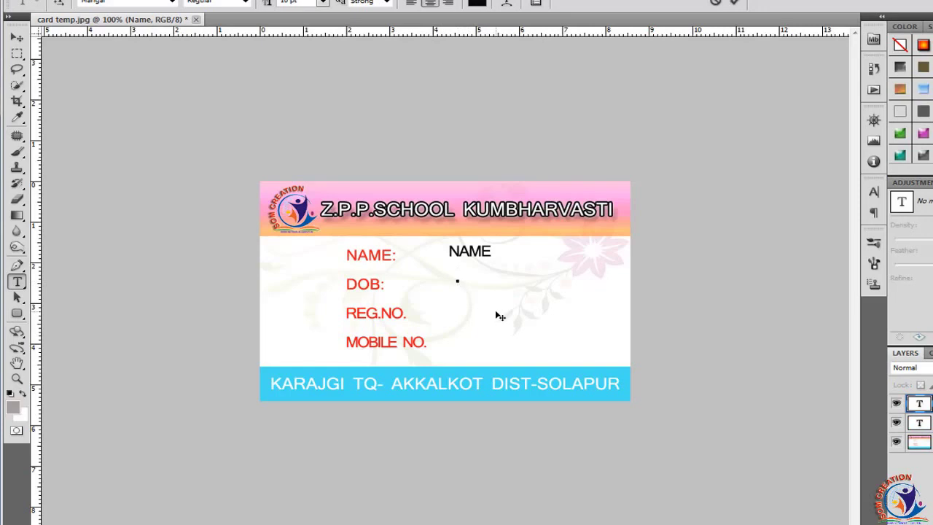
pyautogui.write('DB')
pyautogui.press('BackSpace')
pyautogui.write('OB')
pyautogui.hotkey('ctrl', 'Return')
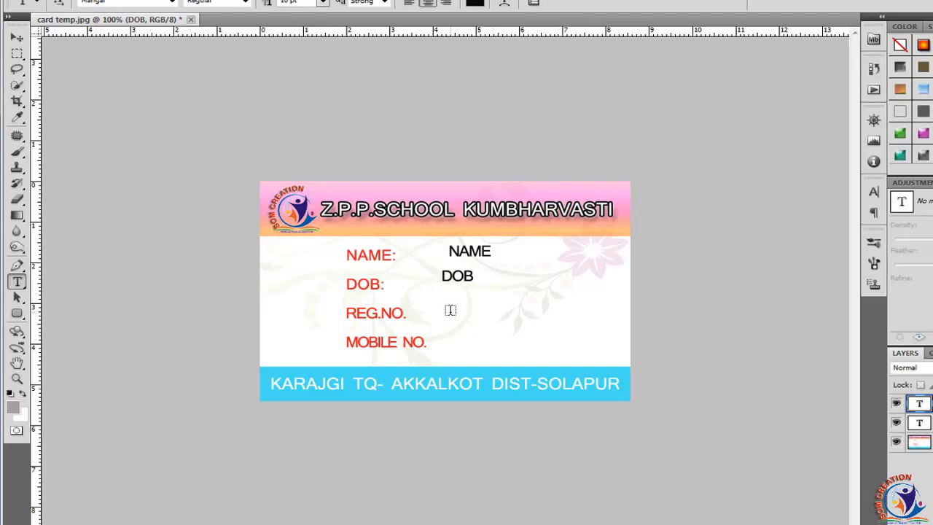
# Add the placeholder texts REG.NO. and MO.NO. beside their labels.
pyautogui.click(451, 310)
pyautogui.write('R')
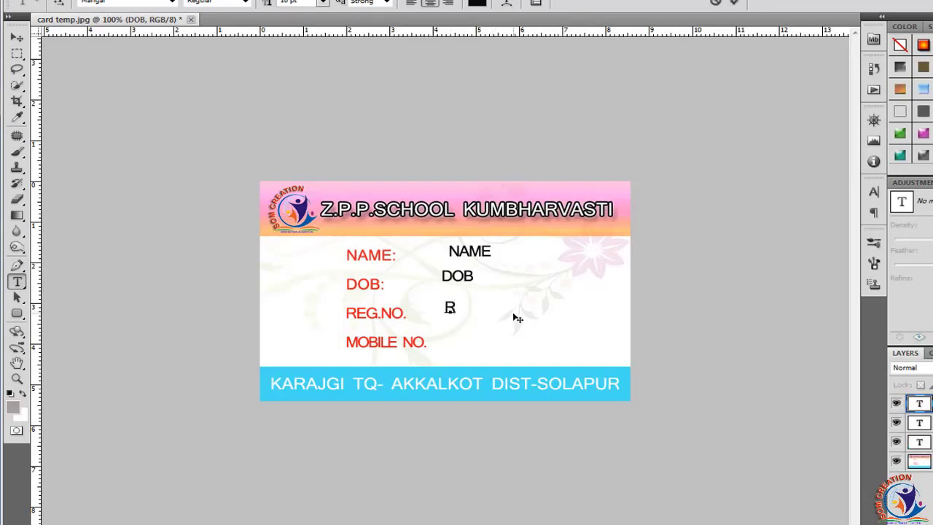
pyautogui.write('EG.N')
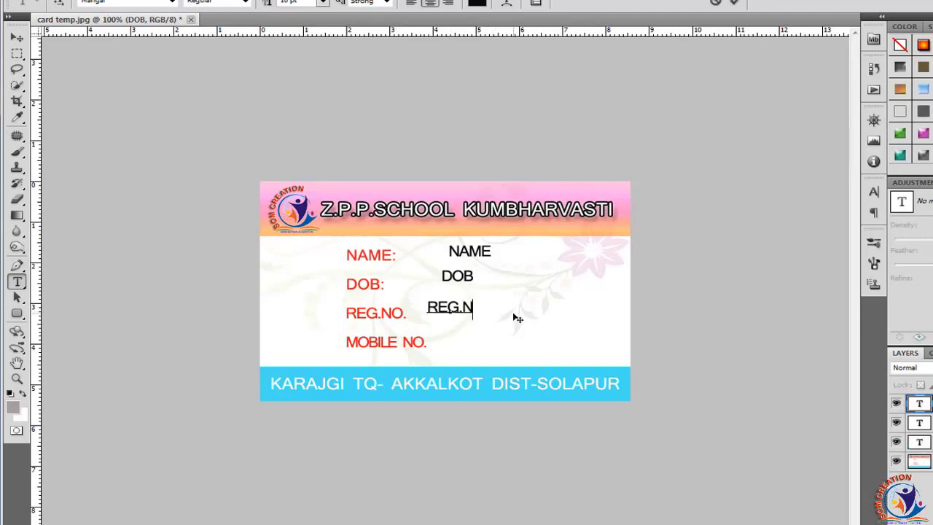
pyautogui.write('P')
pyautogui.press('BackSpace')
pyautogui.write('O.')
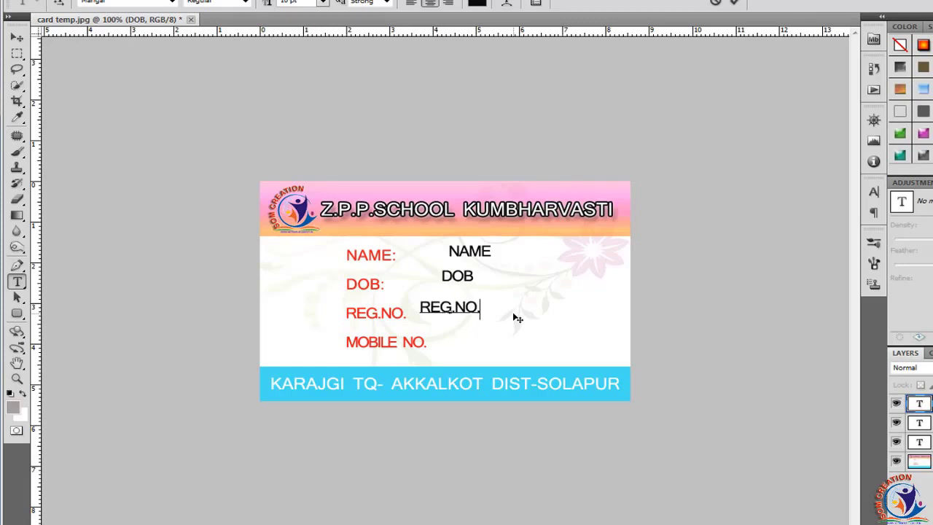
pyautogui.click(517, 318)
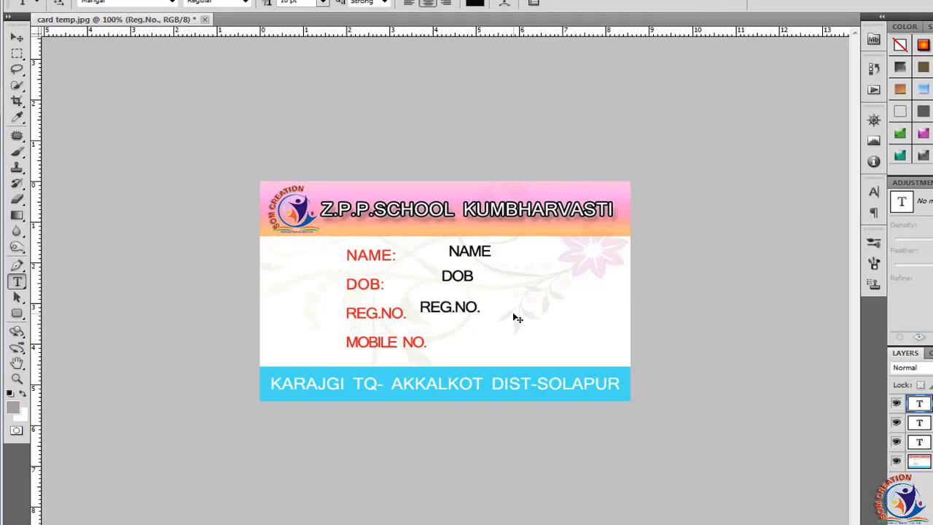
pyautogui.click(446, 336)
pyautogui.write('MO')
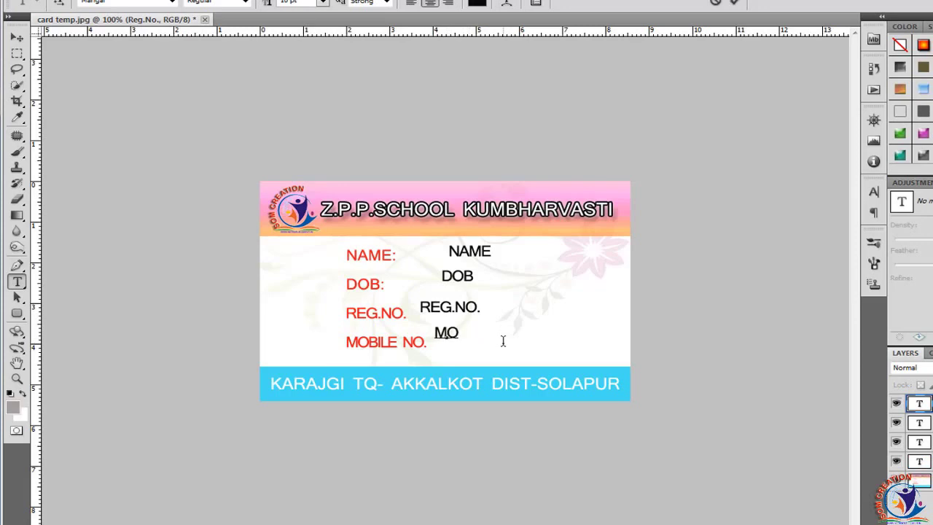
pyautogui.write('.NO.')
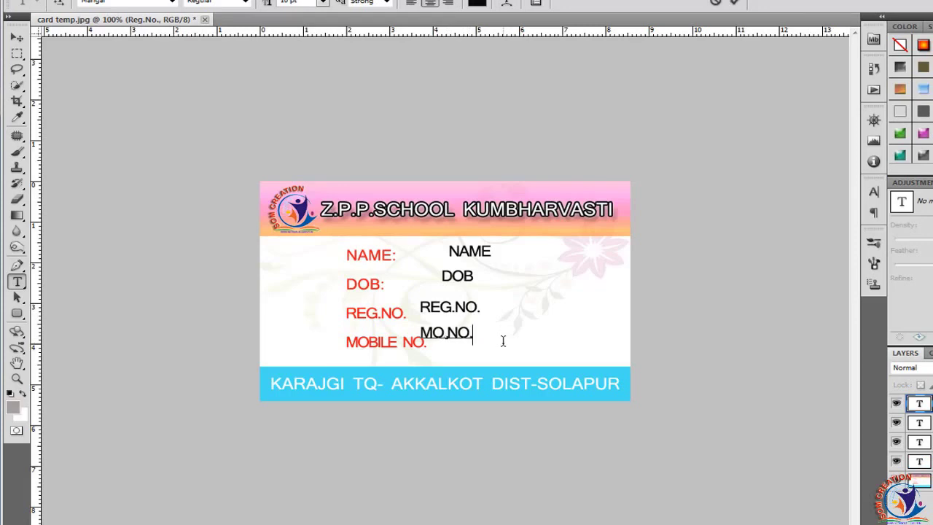
pyautogui.hotkey('ctrl', 'Return')
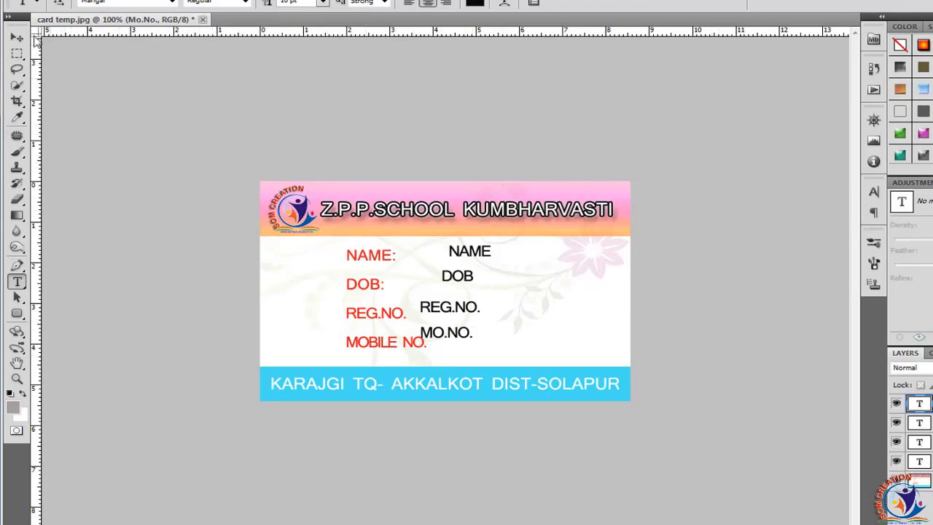
# With the Move tool, shift the NAME and DOB texts right, level with their labels.
pyautogui.click(17, 38)
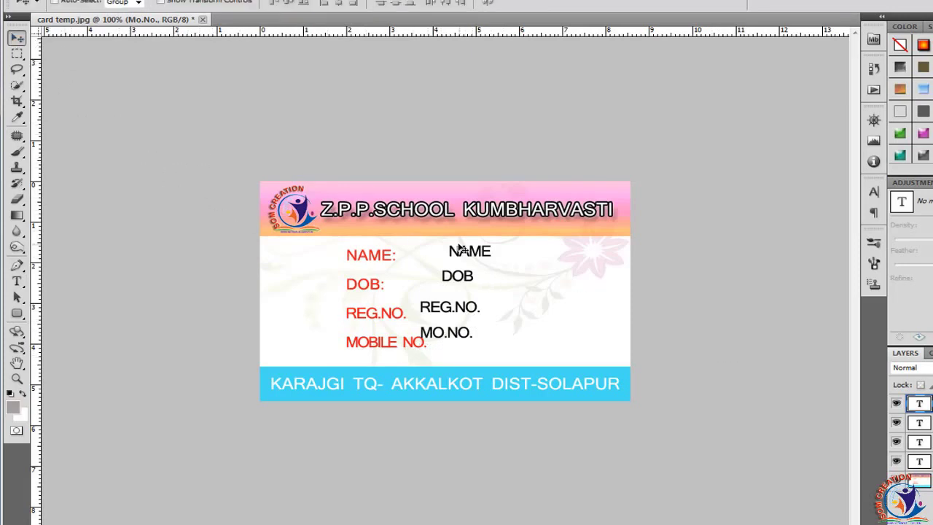
pyautogui.rightClick(468, 251)
pyautogui.click(482, 258)
pyautogui.moveTo(482, 258); pyautogui.dragTo(521, 262)
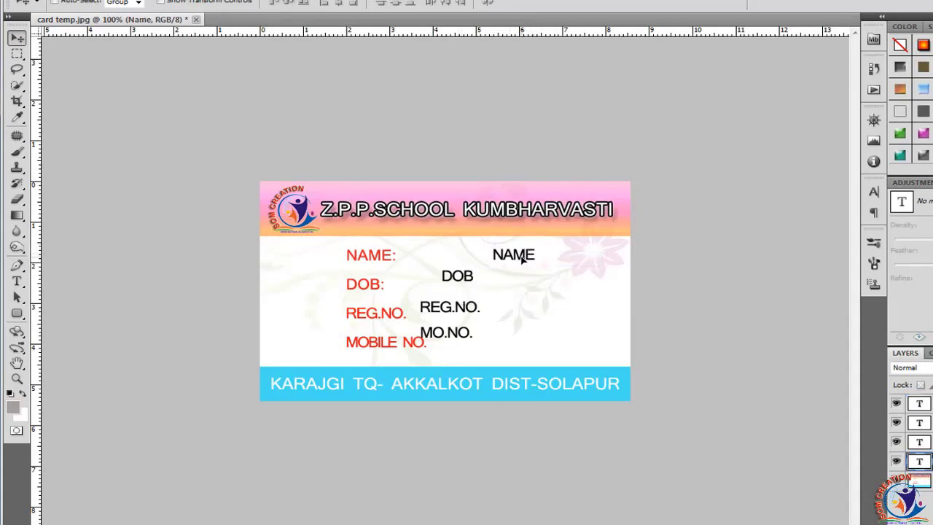
pyautogui.rightClick(456, 279)
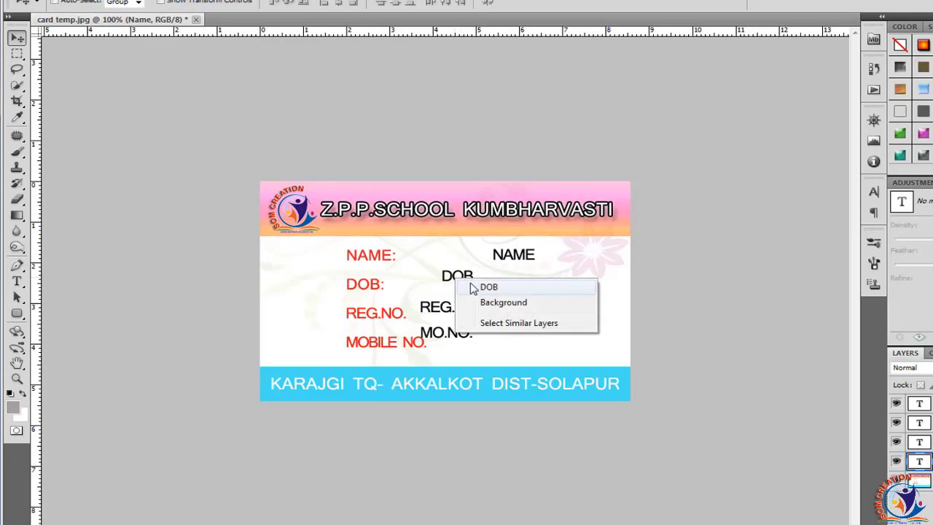
pyautogui.click(471, 287)
pyautogui.moveTo(459, 279); pyautogui.dragTo(508, 289)
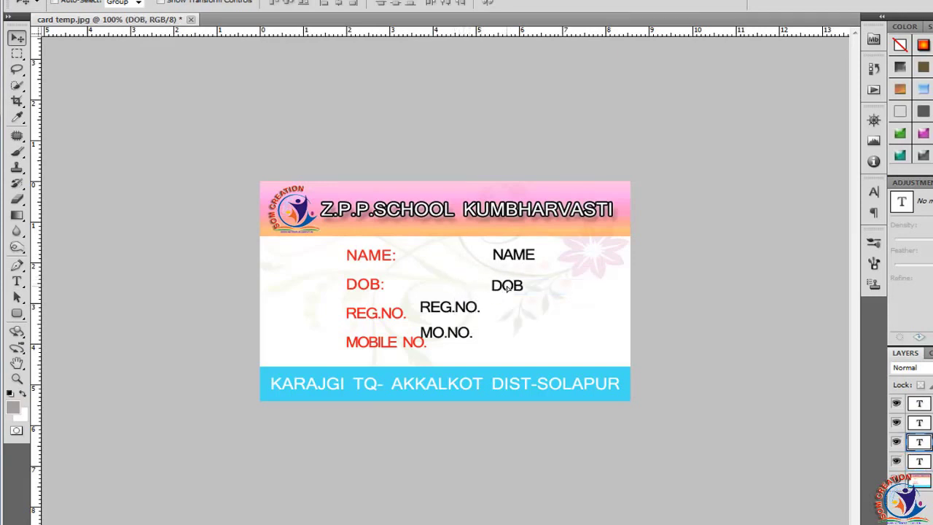
# Shift the REG.NO. and MO.NO. texts right, beside their labels.
pyautogui.rightClick(458, 310)
pyautogui.click(467, 313)
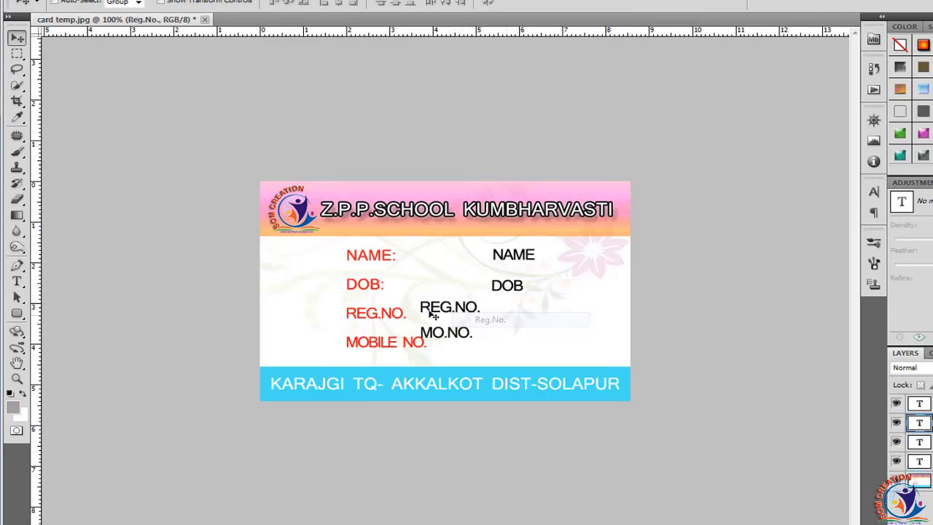
pyautogui.moveTo(444, 313); pyautogui.dragTo(514, 315)
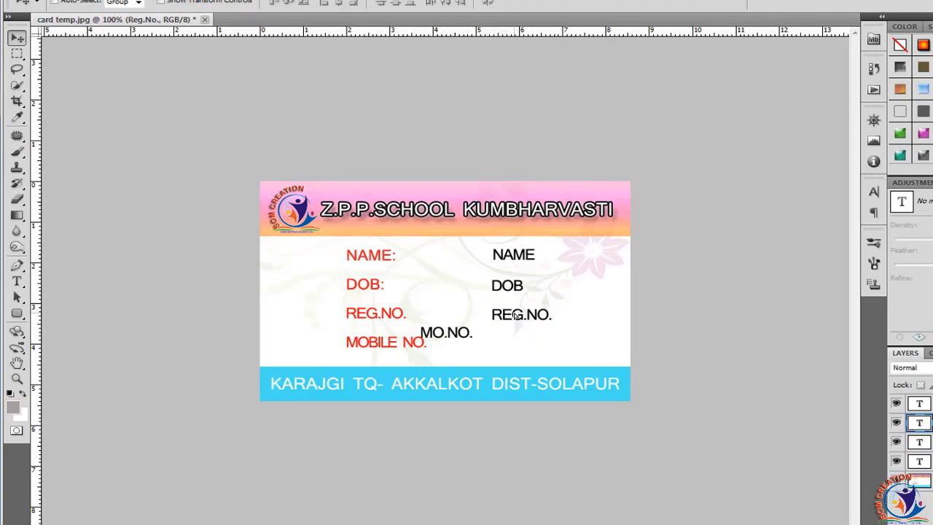
pyautogui.rightClick(440, 334)
pyautogui.click(471, 343)
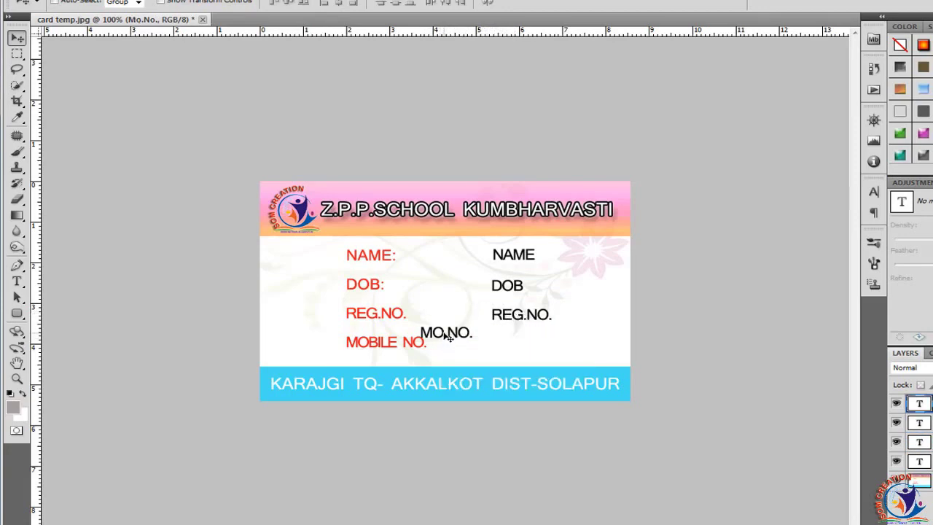
pyautogui.moveTo(446, 336); pyautogui.dragTo(515, 344)
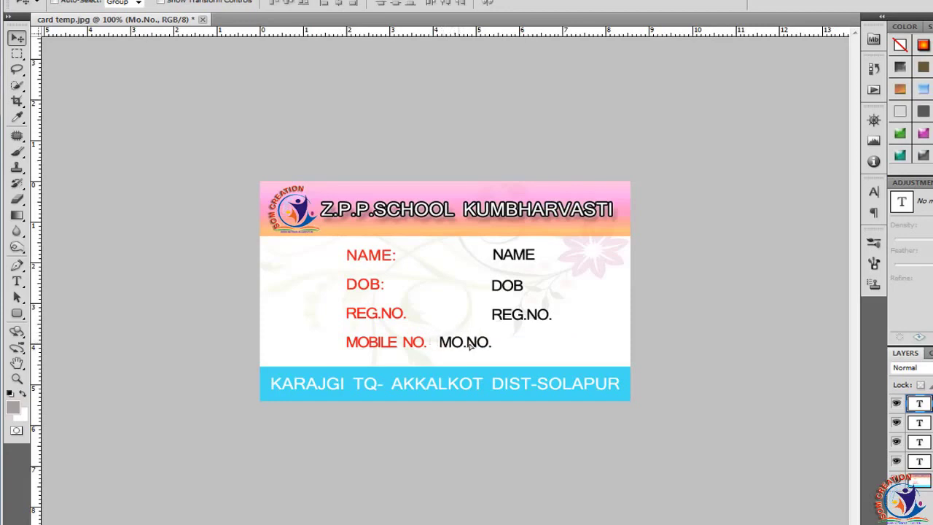
# Nudge the MO.NO. text with the arrow keys until it sits level with MOBILE NO.
pyautogui.press('Right')
pyautogui.press('Right')
pyautogui.press('Right')
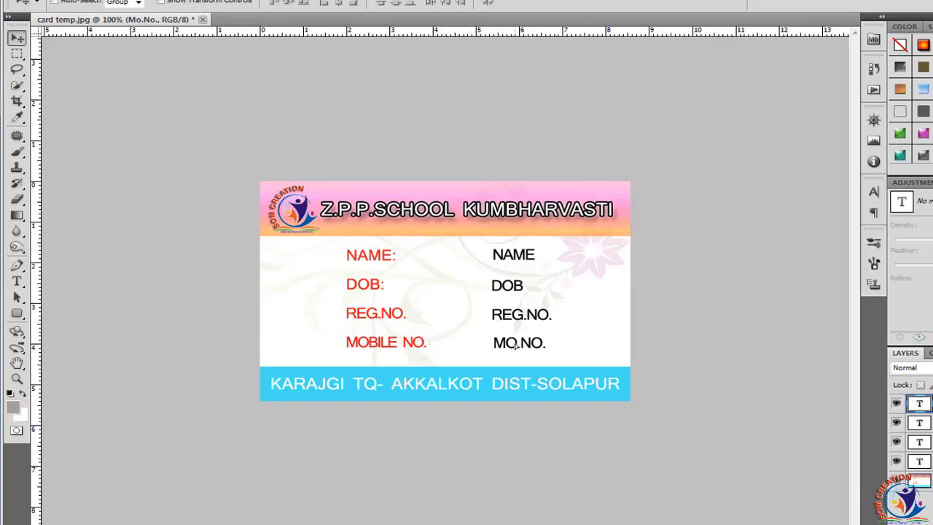
pyautogui.press('Left')
pyautogui.press('Left')
pyautogui.press('Left')
pyautogui.press('Left')
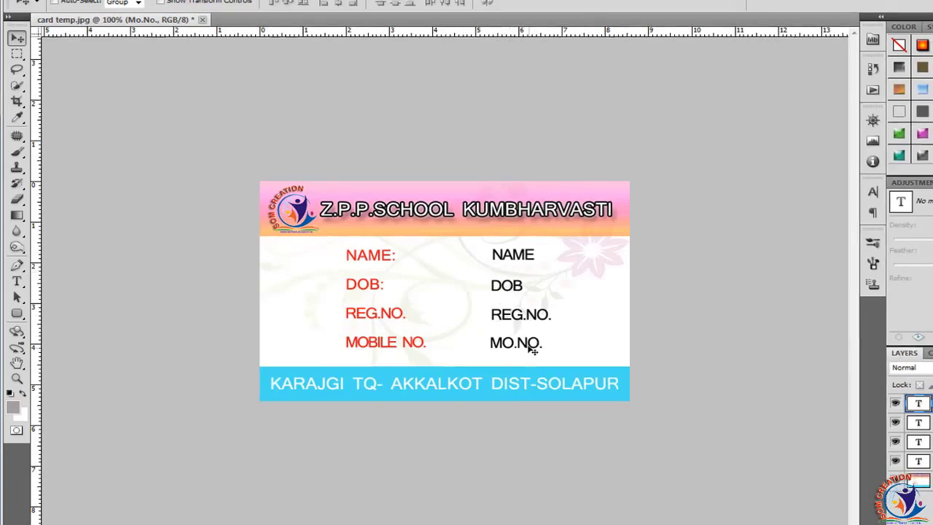
pyautogui.press('Up')
pyautogui.press('Up')
pyautogui.press('Up')
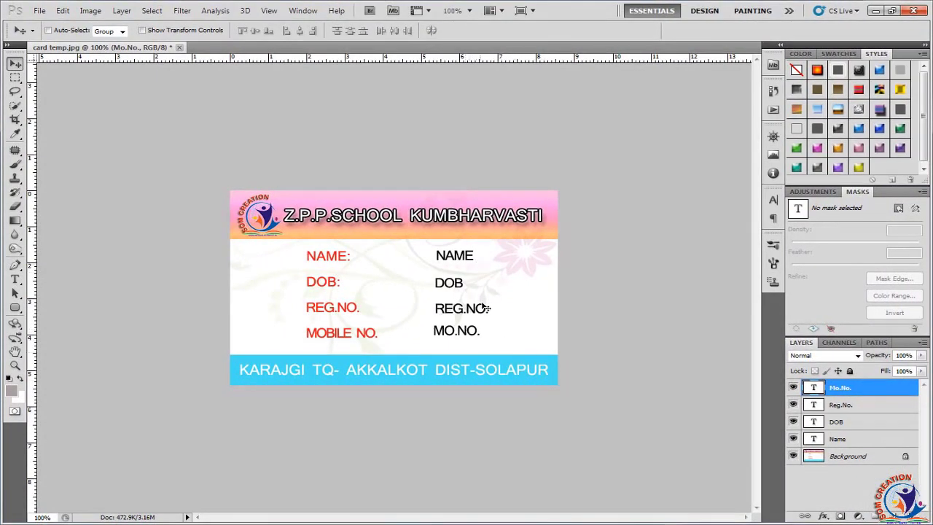
pyautogui.press('Up')
pyautogui.press('Up')
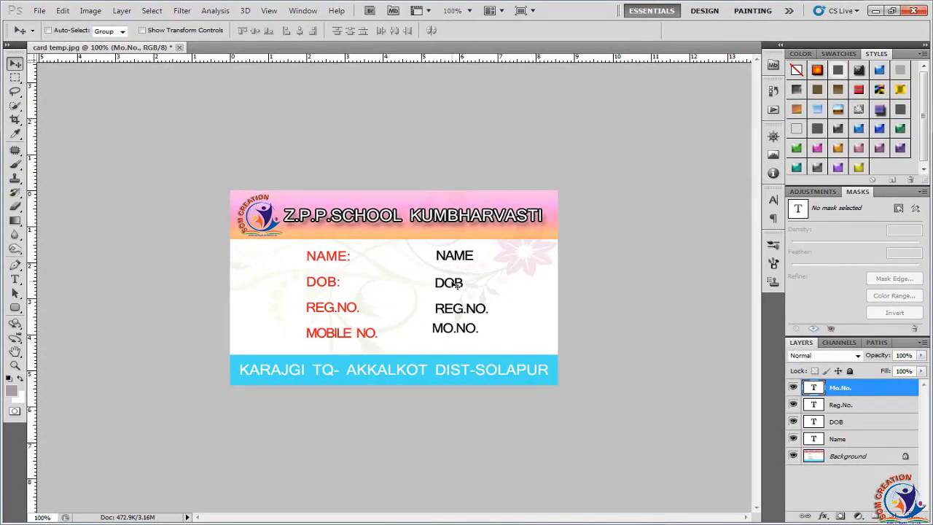
pyautogui.press('Up')
pyautogui.press('Up')
pyautogui.press('Up')
pyautogui.rightClick(453, 330)
pyautogui.press('Escape')
pyautogui.press('Down')
pyautogui.press('Down')
pyautogui.press('Down')
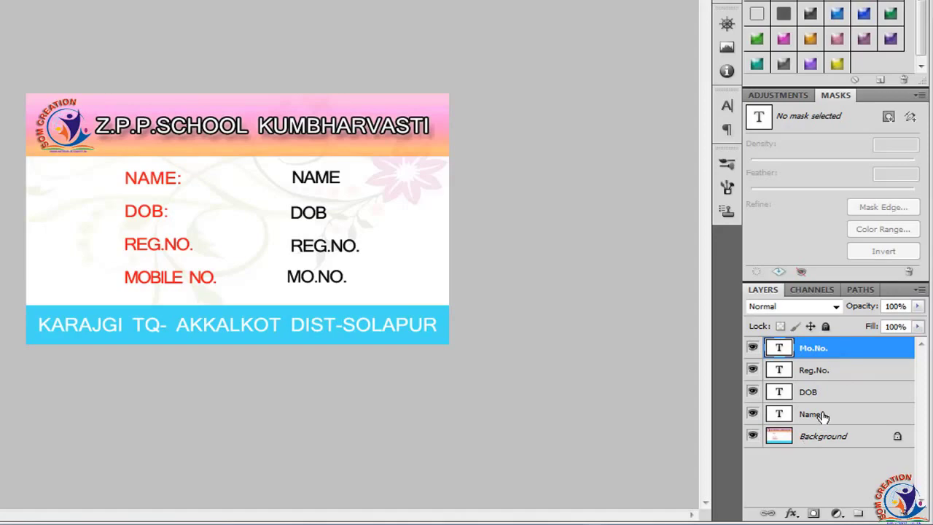
# Select Name to Mo.No. layers, apply Align Left Edges and Distribute Vertical Centers, then reselect Mo.No.
pyautogui.keyDown('shift'); pyautogui.click(822, 416); pyautogui.keyUp('shift')
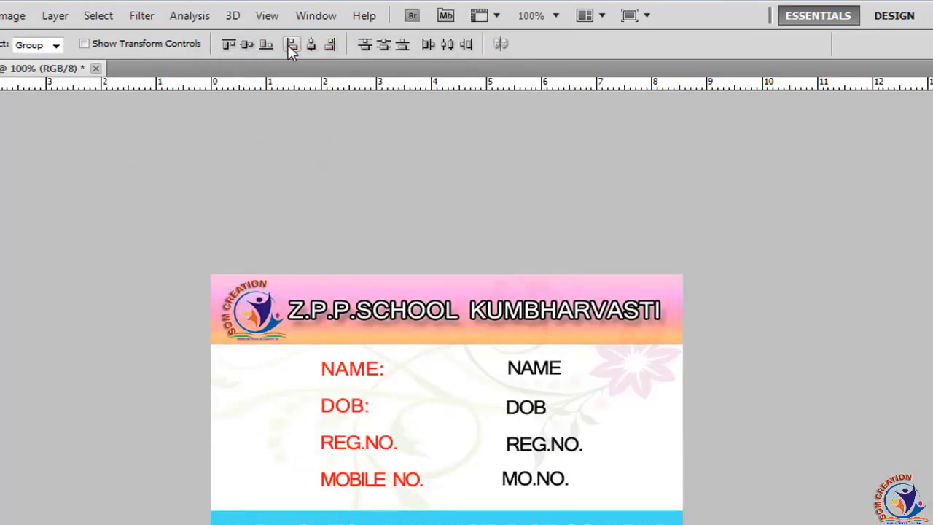
pyautogui.click(290, 45)
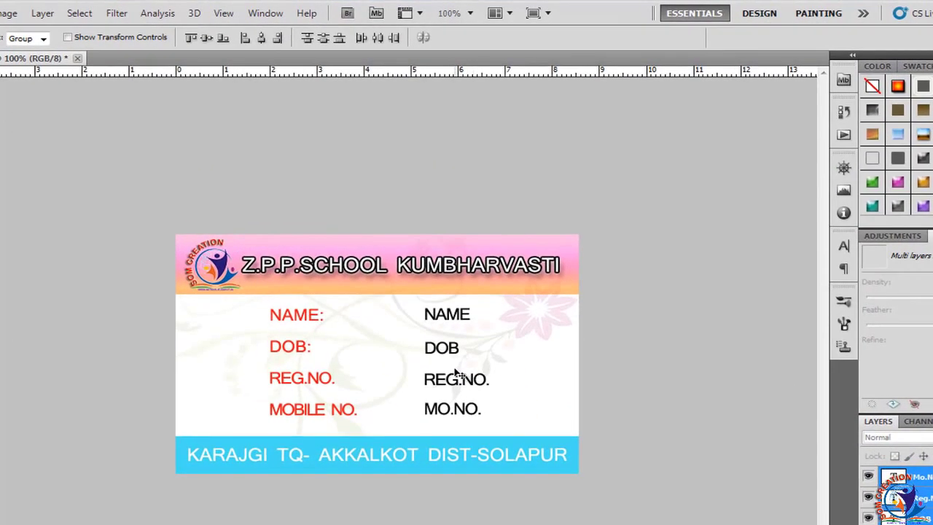
pyautogui.click(323, 39)
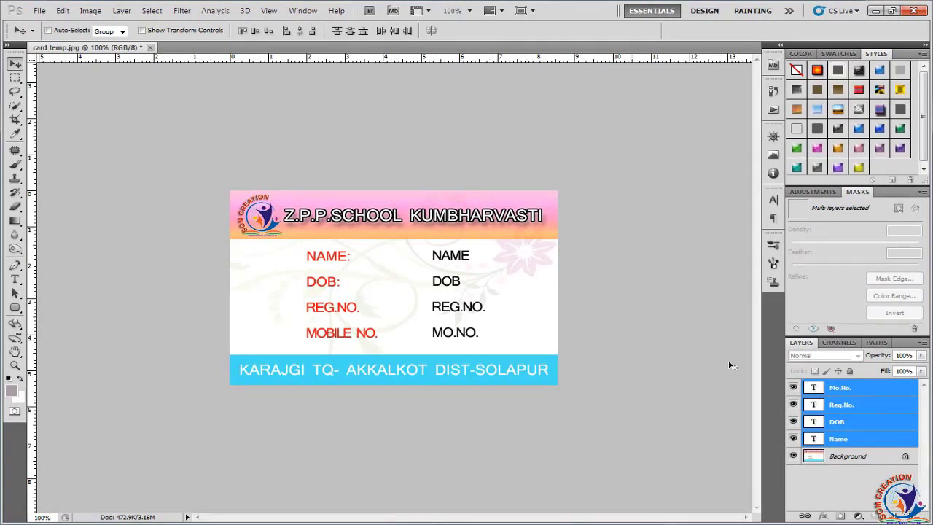
pyautogui.click(832, 389)
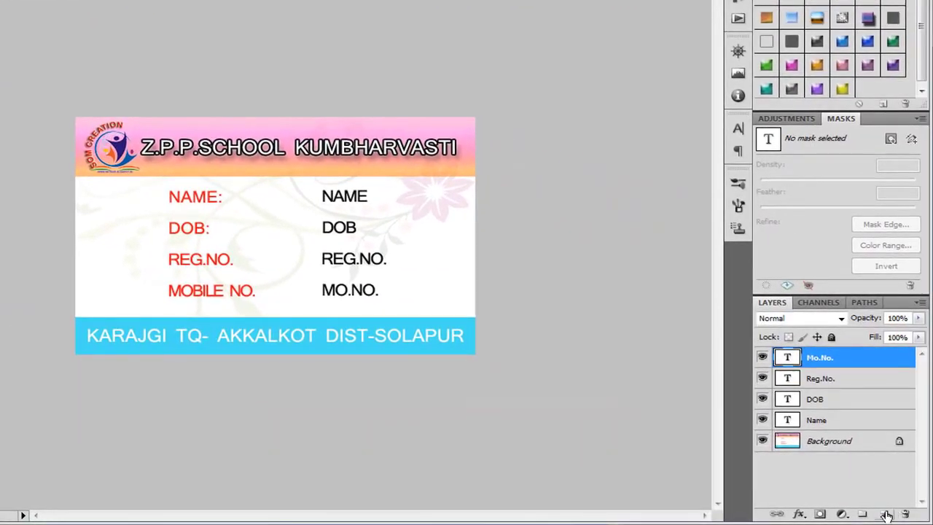
# Create a new layer and rename Layer 1 to Photo.
pyautogui.click(885, 514)
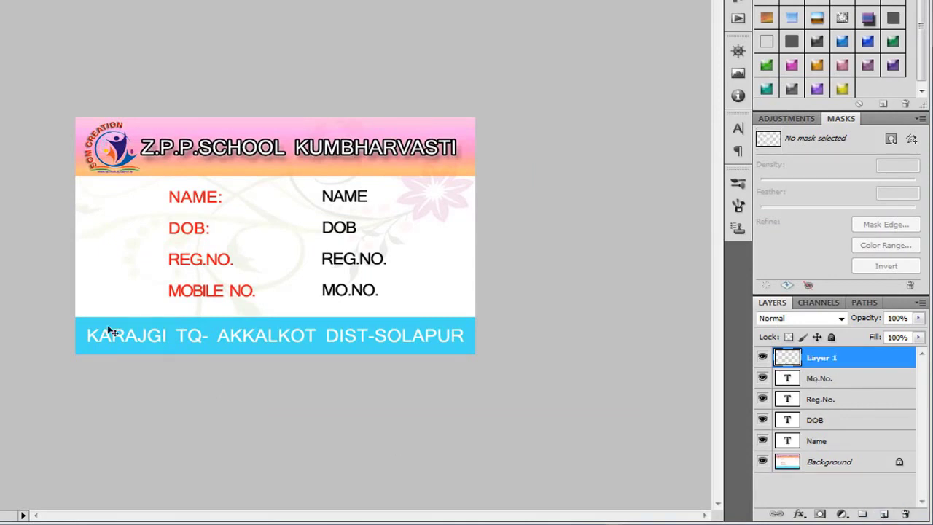
pyautogui.doubleClick(820, 357)
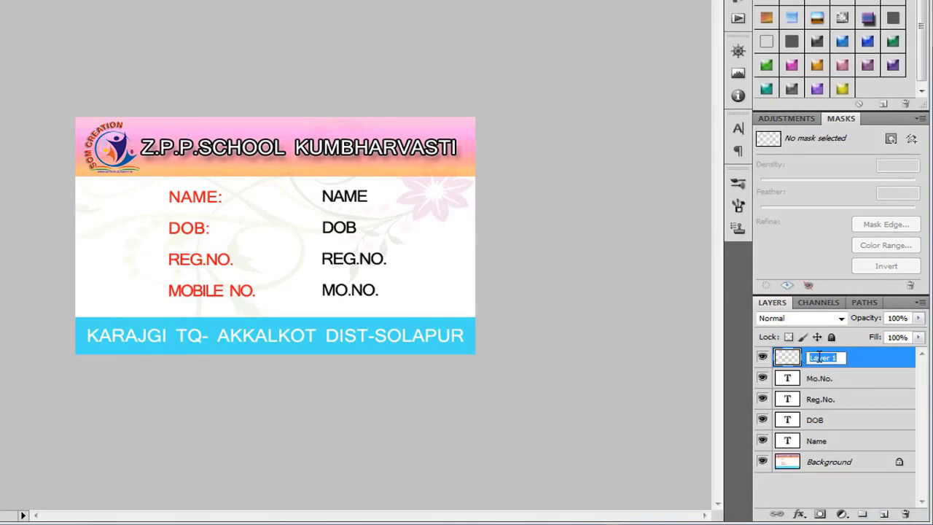
pyautogui.write('Ph')
pyautogui.write('o')
pyautogui.press('BackSpace')
pyautogui.press('BackSpace')
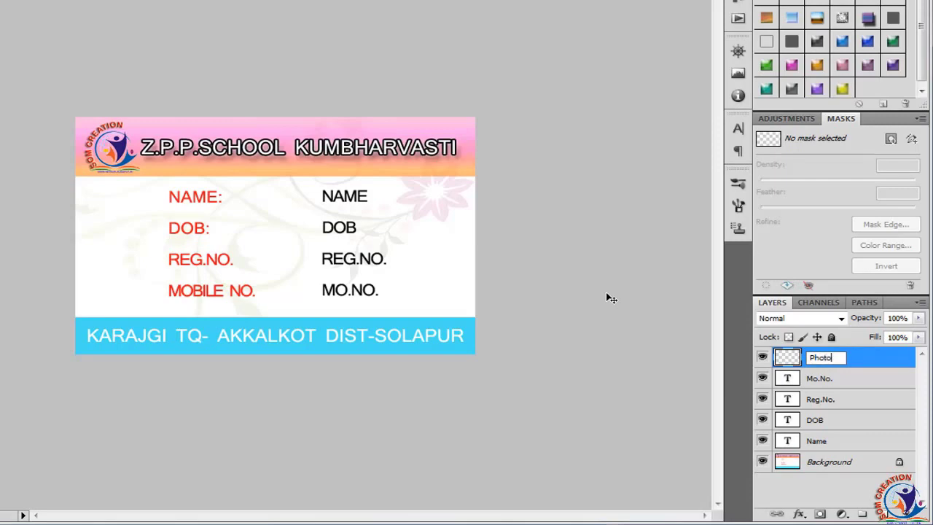
pyautogui.click(800, 367)
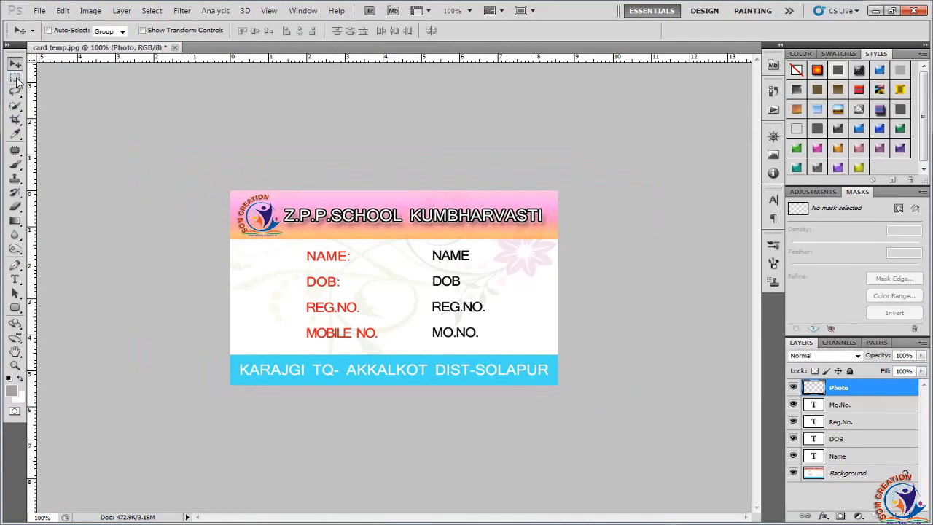
# Draw a rectangular selection over the photo area on the card's left side.
pyautogui.click(15, 78)
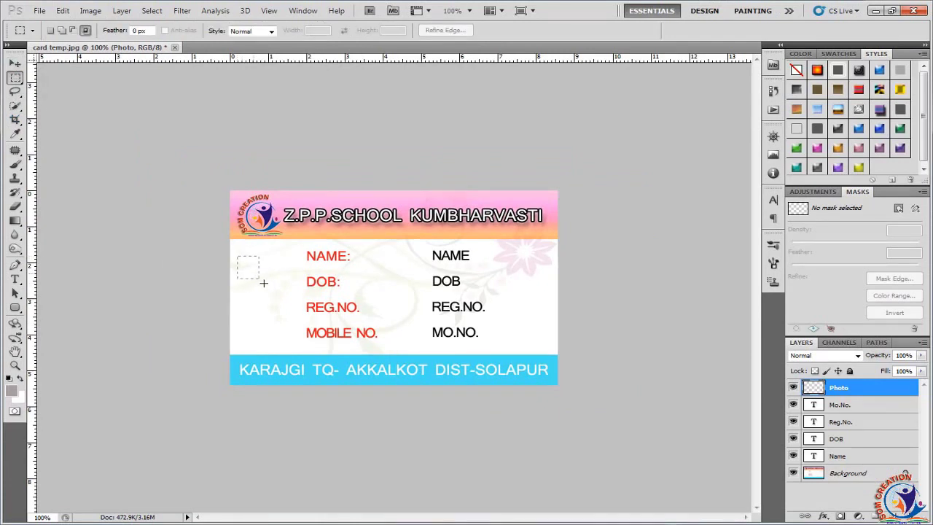
pyautogui.moveTo(264, 283); pyautogui.dragTo(283, 306)
pyautogui.moveTo(300, 329); pyautogui.dragTo(300, 329)
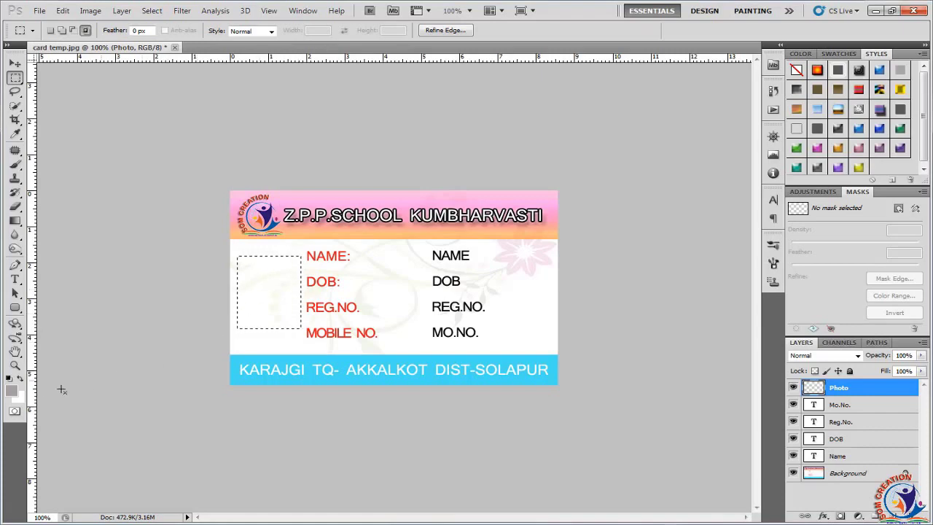
# Fill the selection with light grey bbb7b7, then deselect.
pyautogui.click(11, 391)
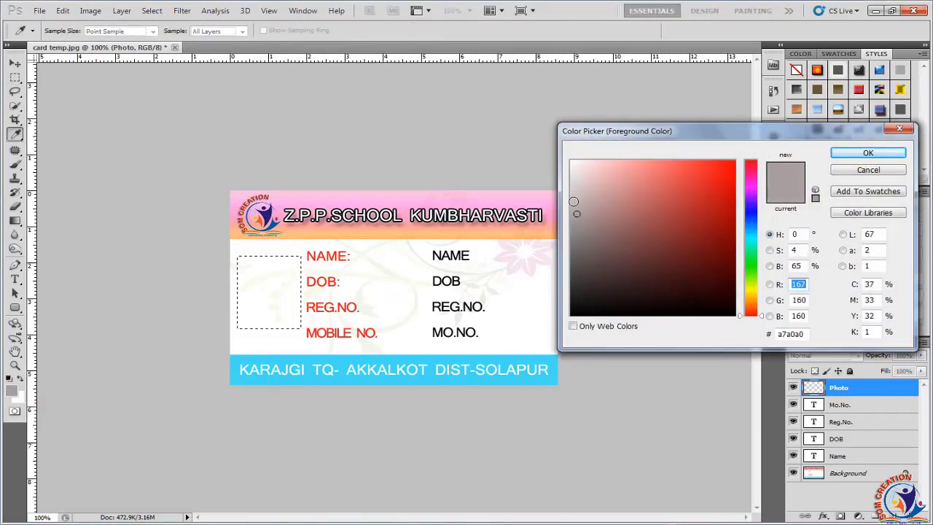
pyautogui.click(573, 201)
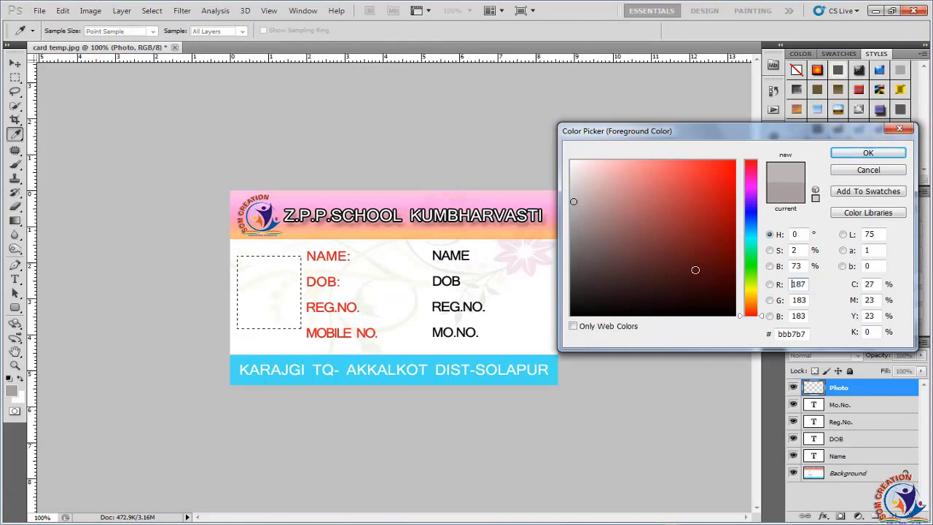
pyautogui.click(832, 155)
pyautogui.hotkey('alt', 'BackSpace')
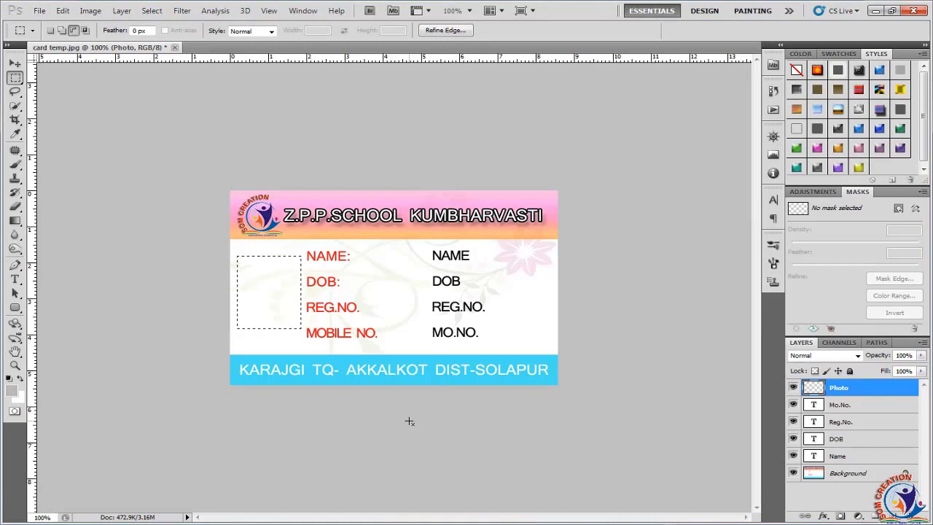
pyautogui.hotkey('alt', 'BackSpace')
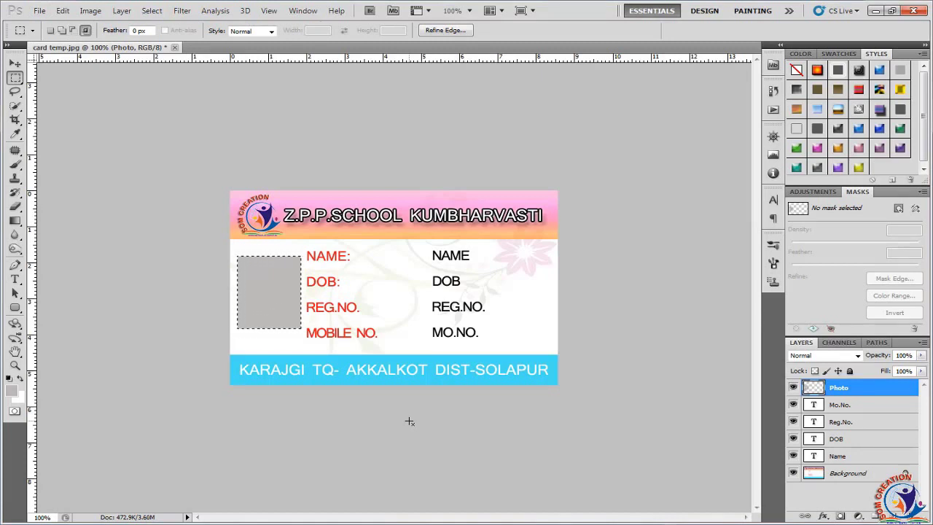
pyautogui.hotkey('ctrl', 'd')
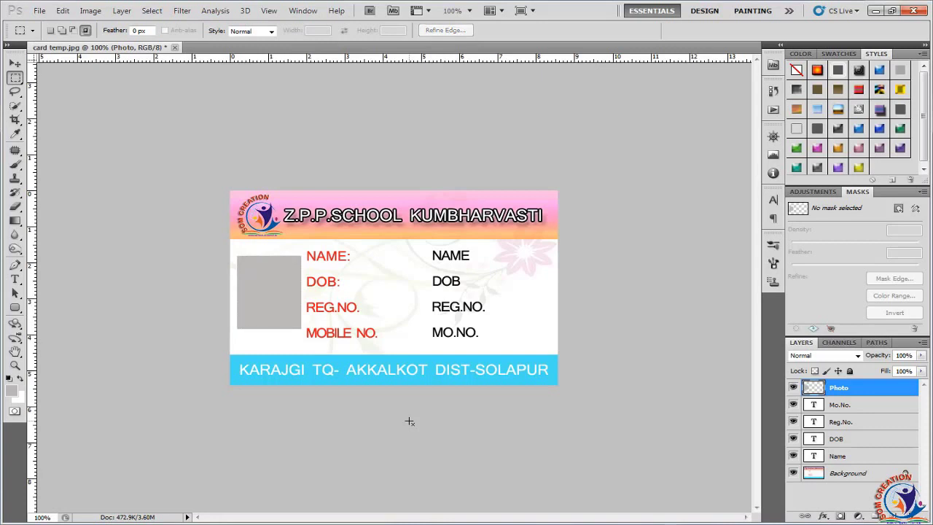
pyautogui.click(848, 458)
pyautogui.click(843, 439)
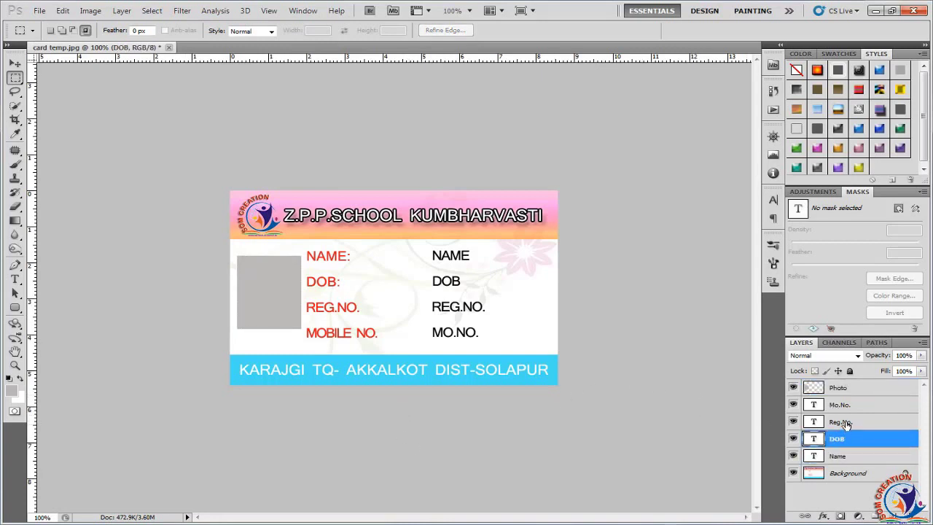
pyautogui.click(845, 422)
pyautogui.click(842, 406)
pyautogui.click(848, 388)
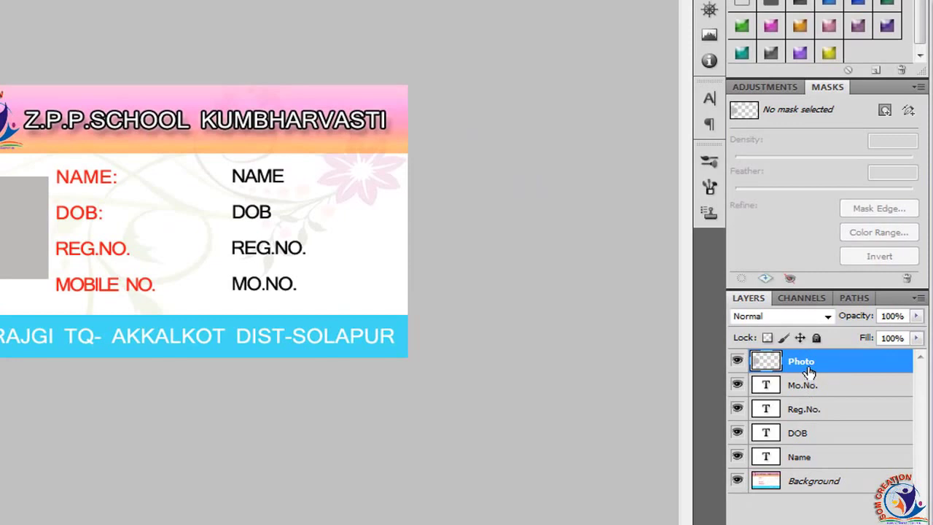
pyautogui.click(811, 390)
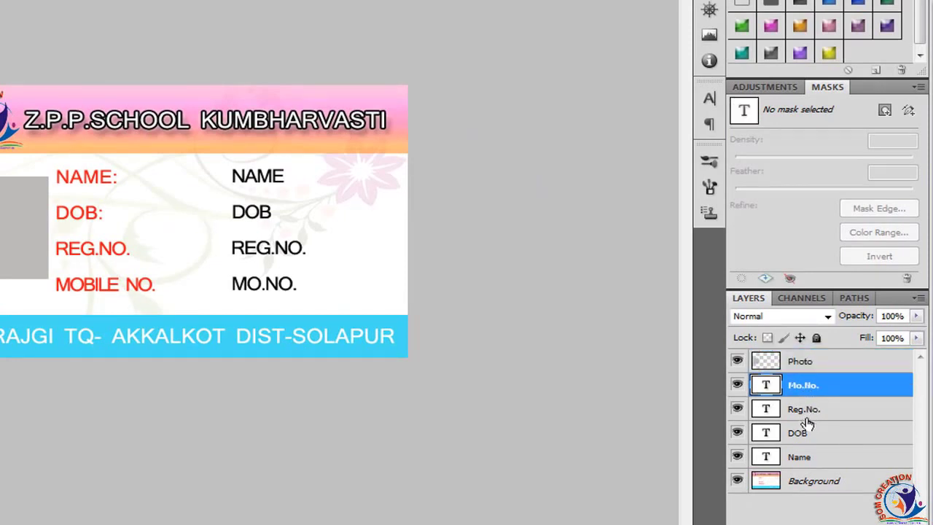
pyautogui.click(807, 416)
pyautogui.click(804, 440)
pyautogui.click(806, 460)
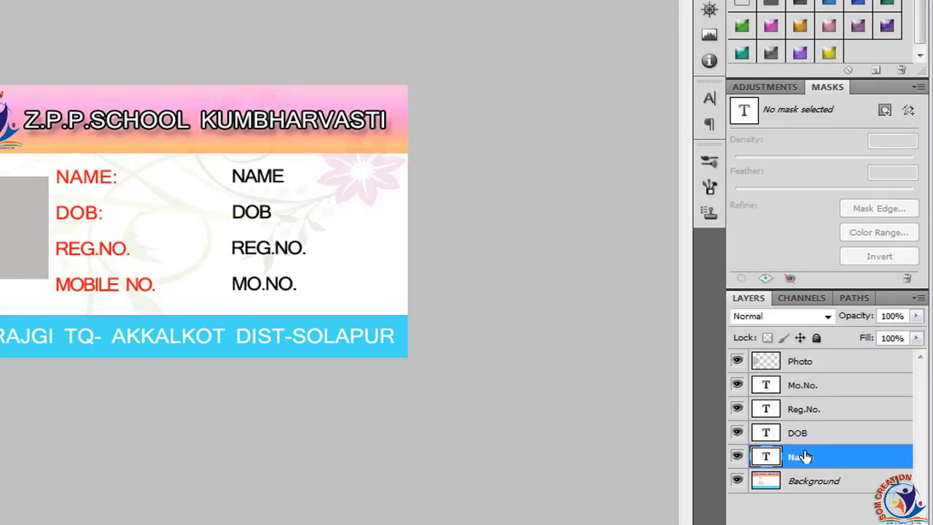
pyautogui.click(802, 438)
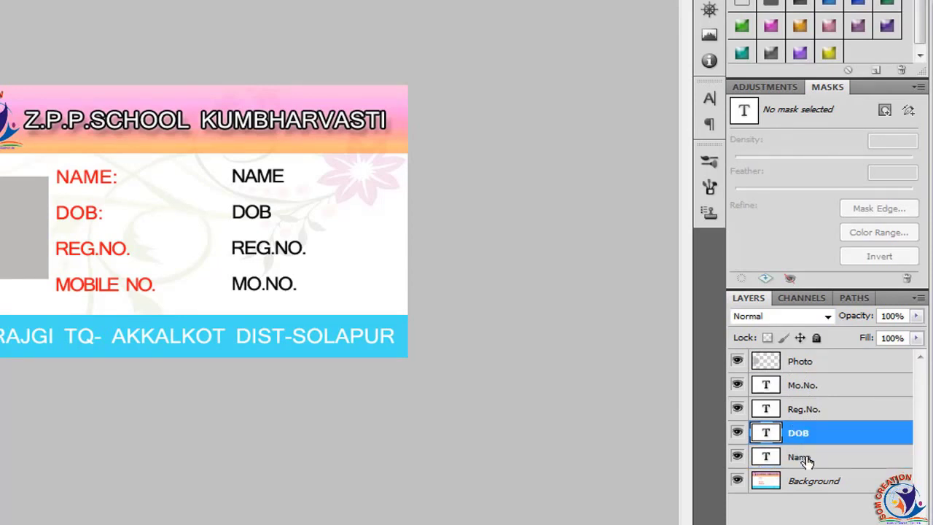
pyautogui.click(809, 457)
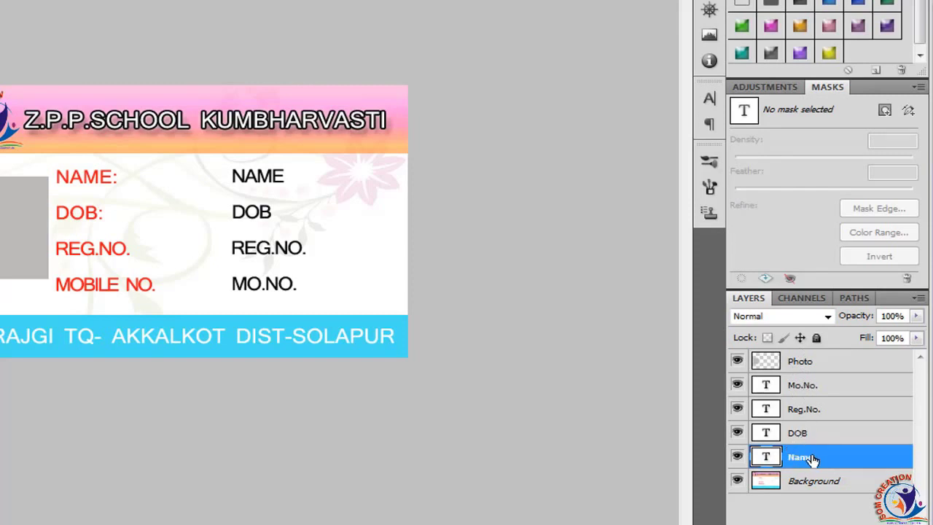
pyautogui.click(798, 435)
pyautogui.click(795, 410)
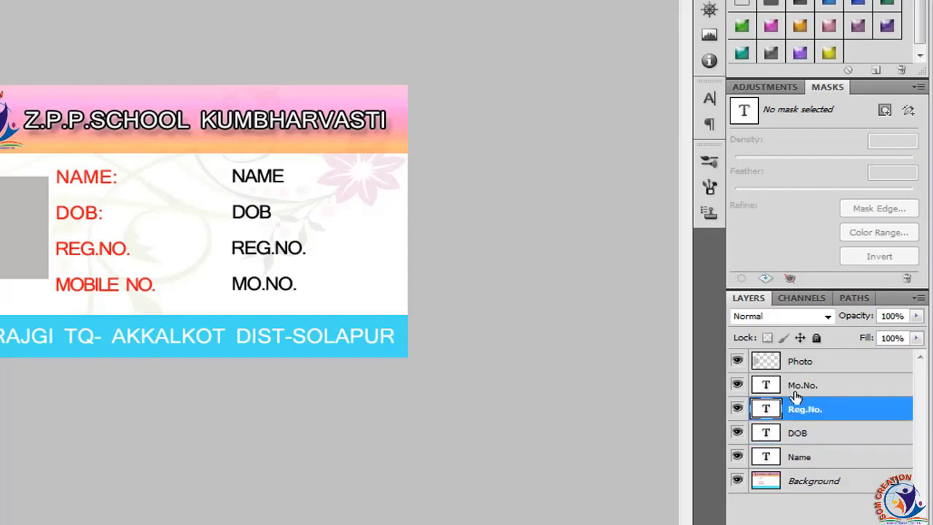
pyautogui.click(798, 385)
pyautogui.click(794, 361)
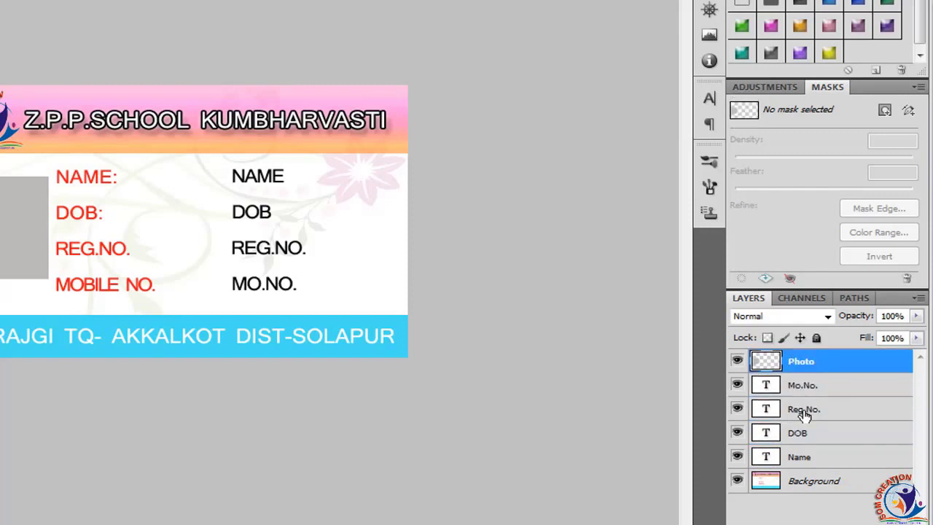
pyautogui.click(804, 385)
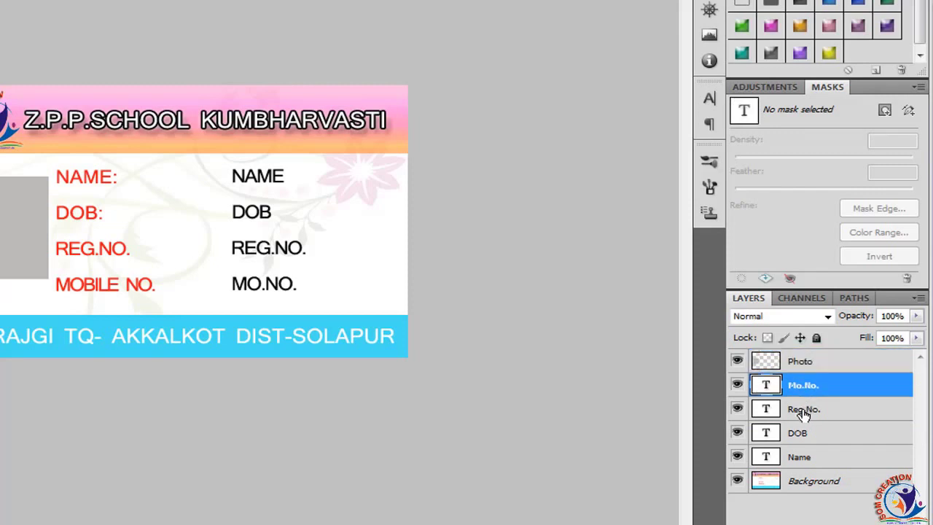
pyautogui.click(804, 411)
pyautogui.click(803, 434)
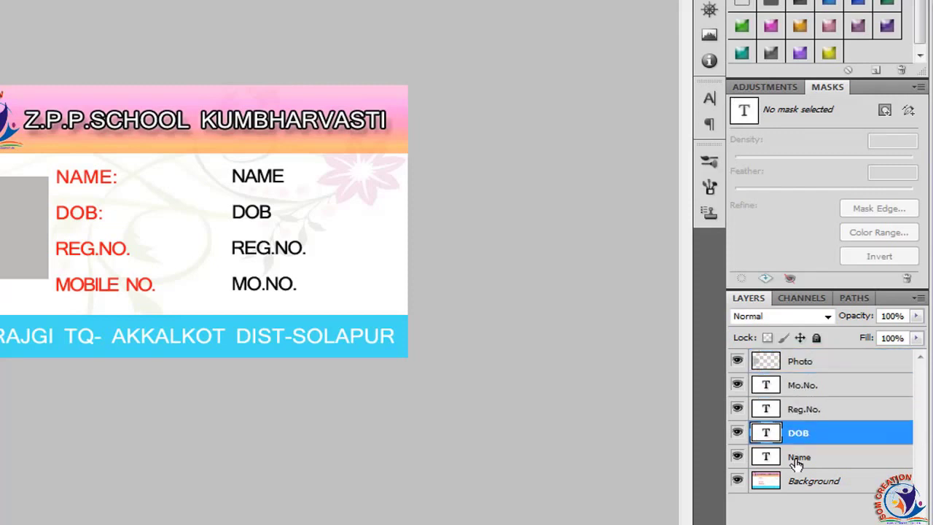
pyautogui.click(796, 460)
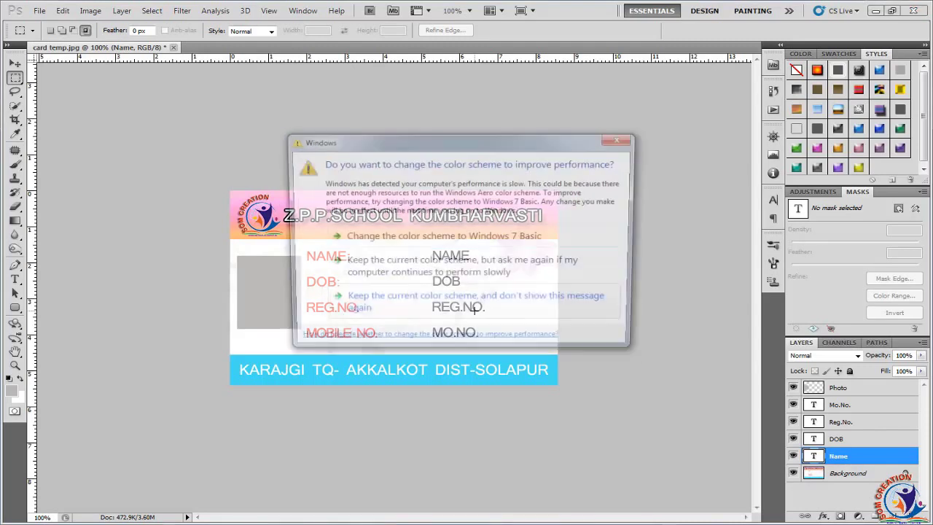
pyautogui.click(623, 139)
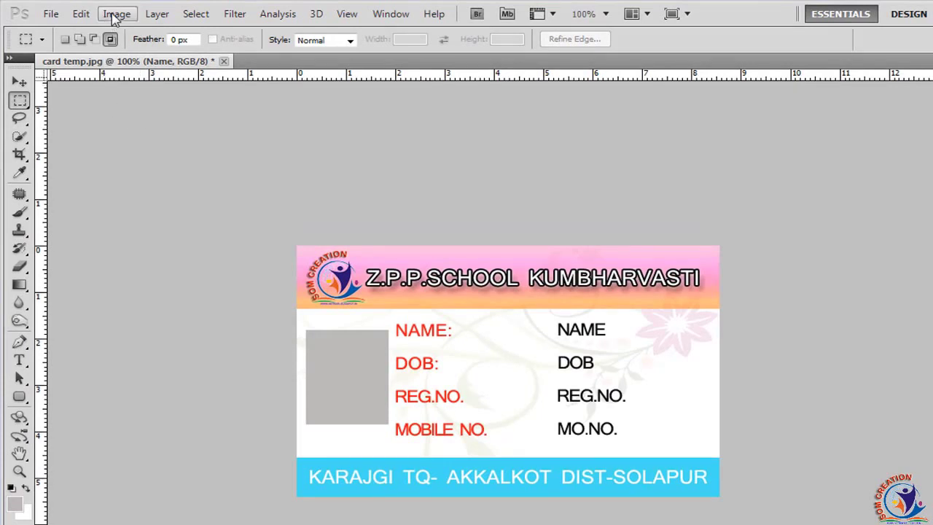
# In Image > Variables > Define, enable Text Replacement for the Name layer and rename TextVariable1 to Name.
pyautogui.click(113, 14)
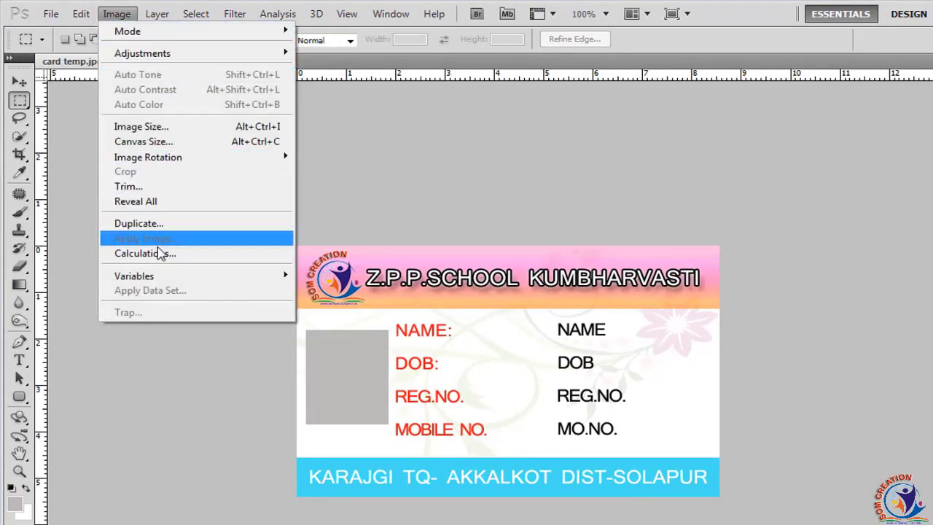
pyautogui.moveTo(134, 225)
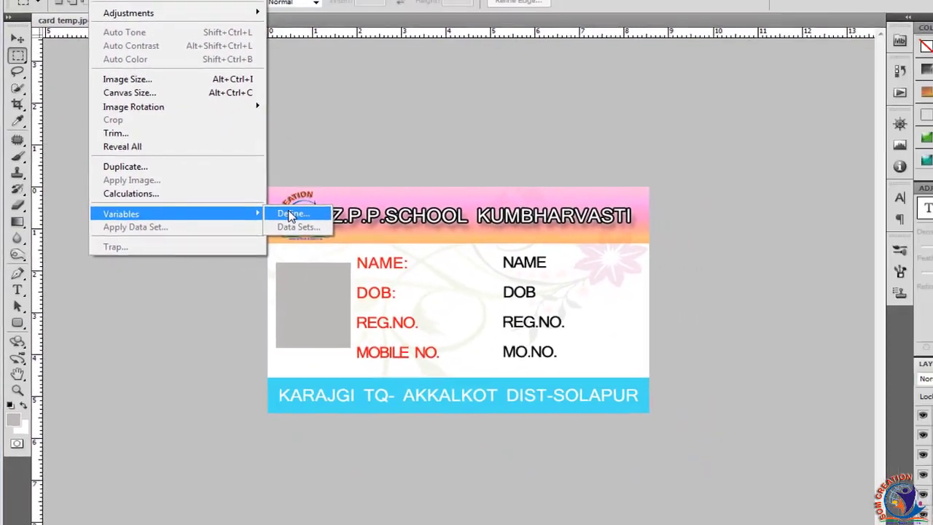
pyautogui.click(291, 214)
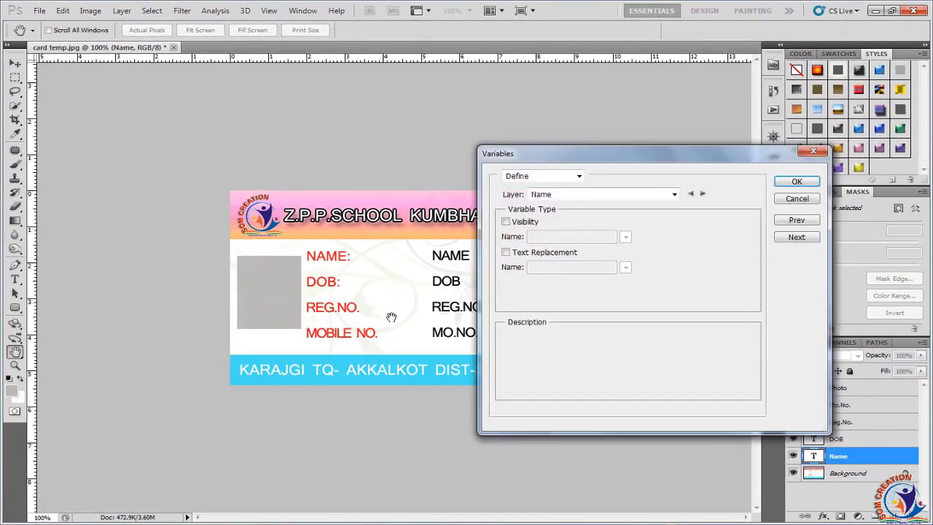
pyautogui.moveTo(577, 157); pyautogui.dragTo(426, 158)
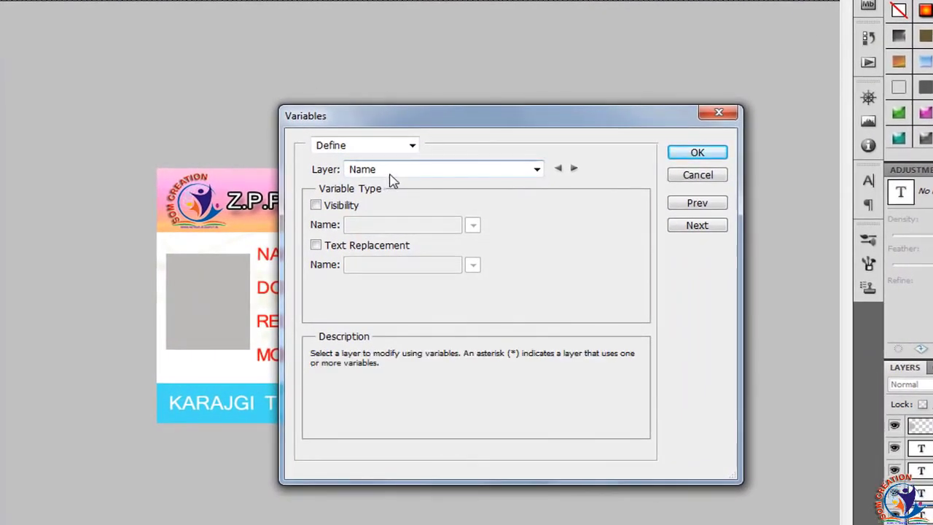
pyautogui.click(315, 246)
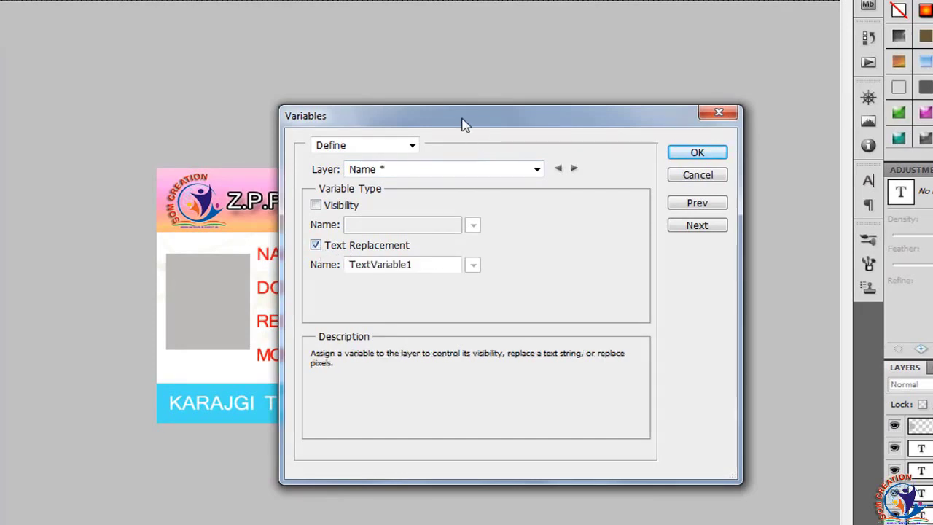
pyautogui.moveTo(461, 121); pyautogui.dragTo(684, 131)
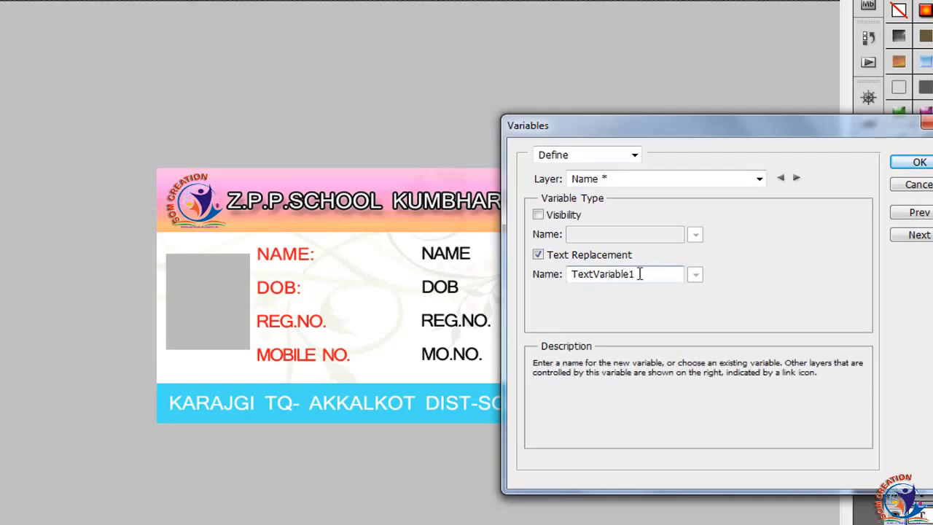
pyautogui.moveTo(636, 273); pyautogui.dragTo(561, 274)
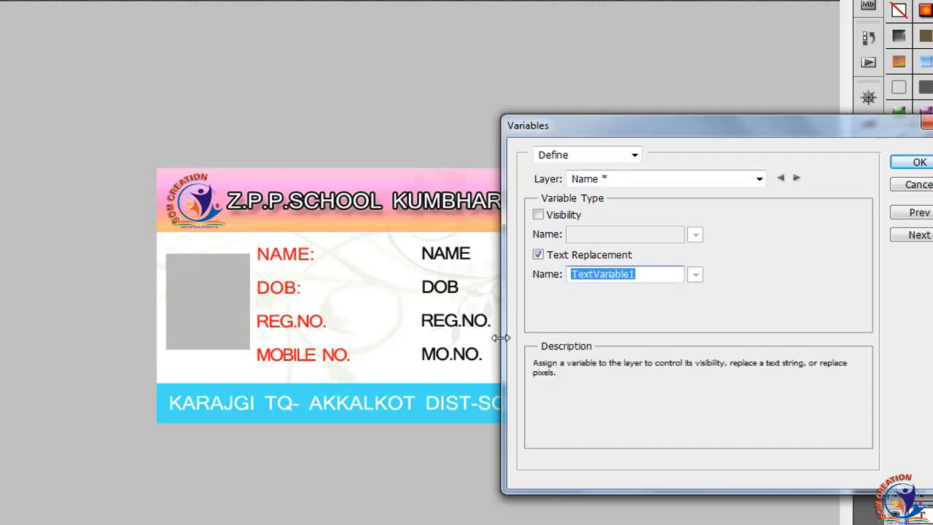
pyautogui.write('N')
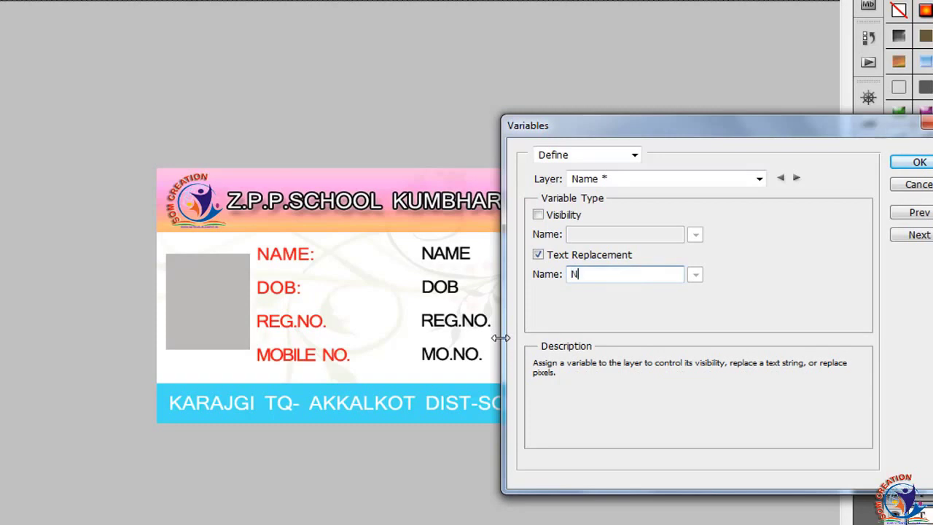
pyautogui.write('ame')
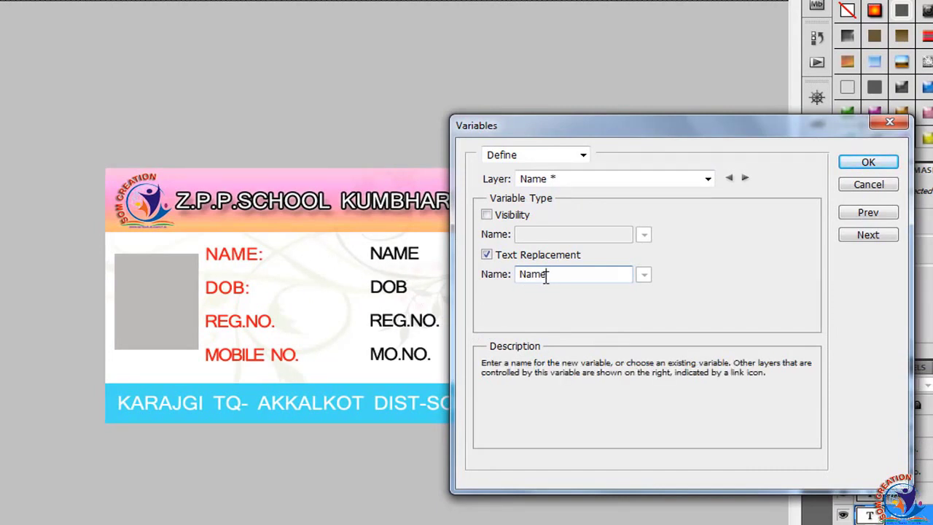
# For the Photo layer, enable Pixel Replacement, rename the variable Photo, and keep Method Fit.
pyautogui.click(745, 179)
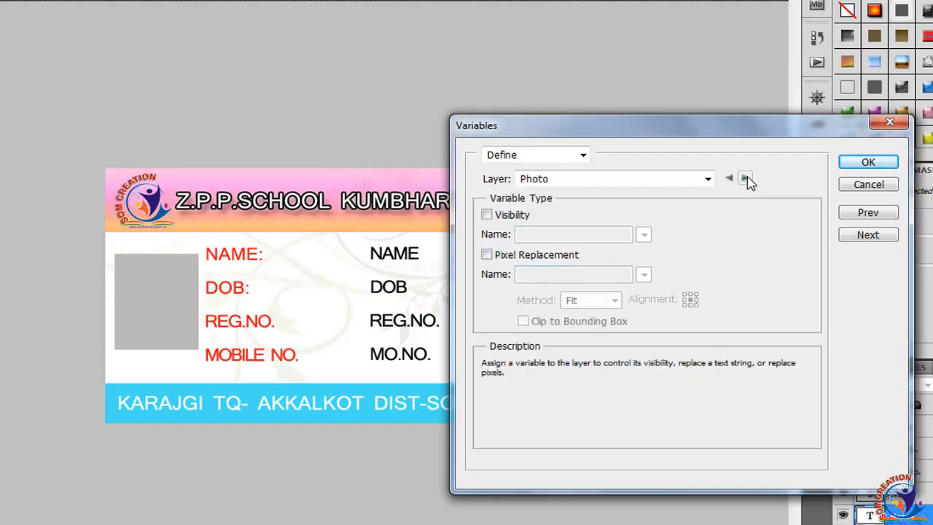
pyautogui.click(487, 255)
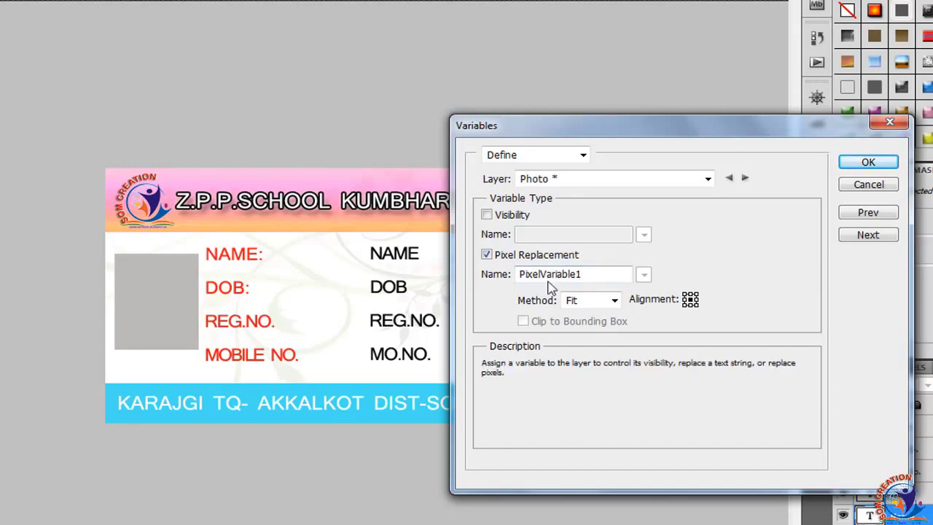
pyautogui.moveTo(586, 274); pyautogui.dragTo(467, 273)
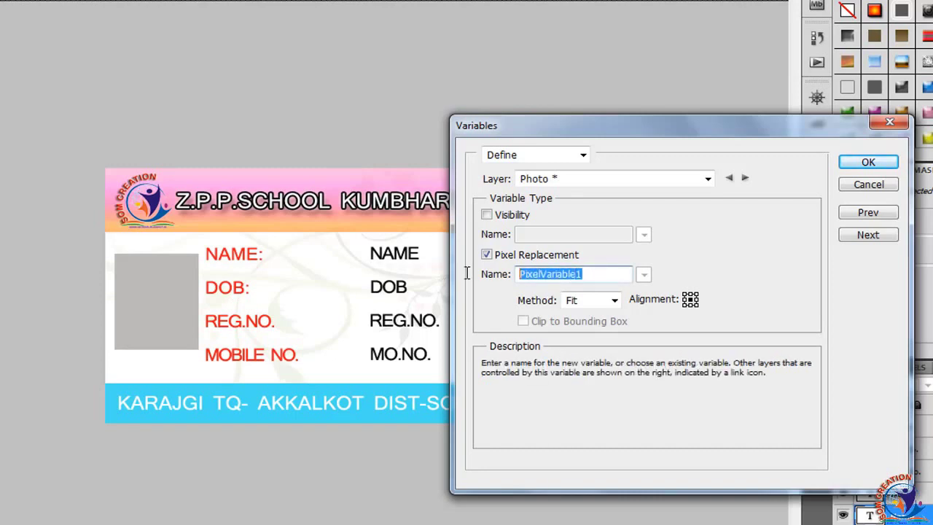
pyautogui.write('Photo')
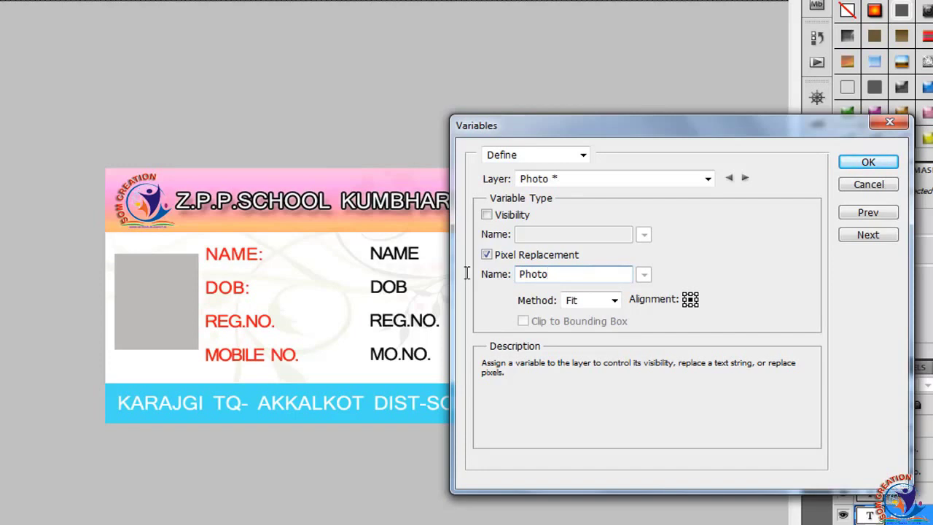
pyautogui.click(615, 304)
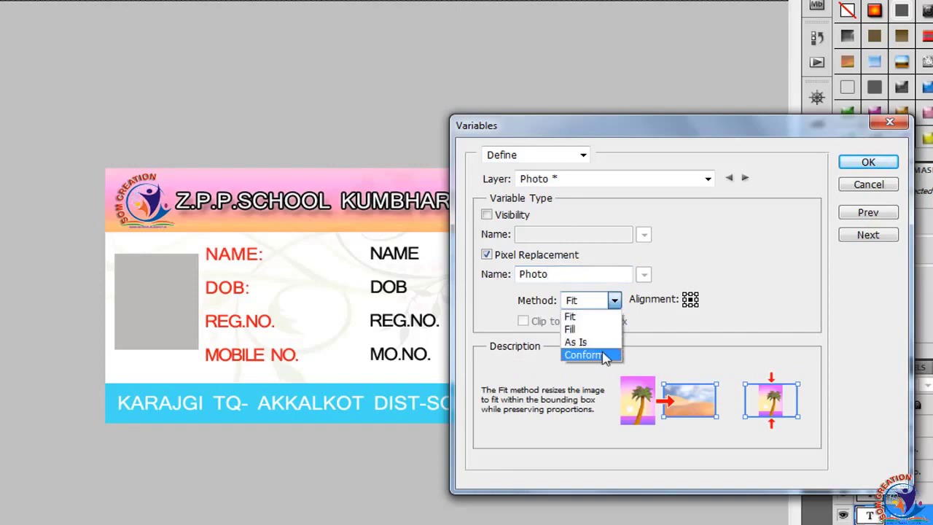
pyautogui.click(578, 319)
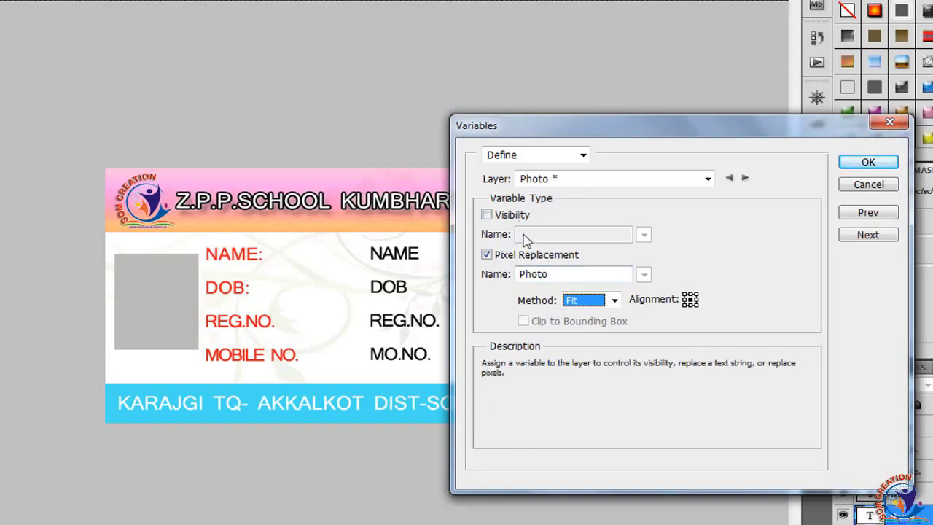
# Enable Text Replacement for the Mo.No. and Reg.No. layers, naming each variable after its layer.
pyautogui.click(745, 178)
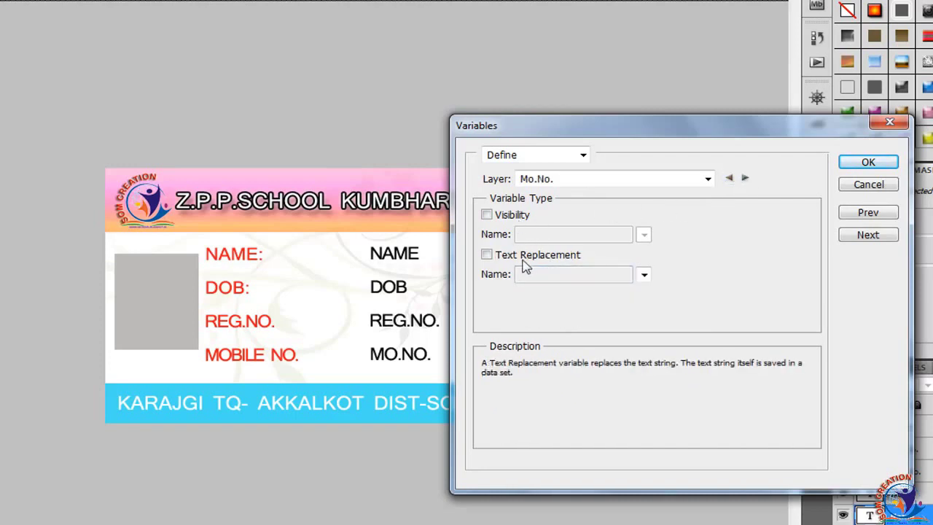
pyautogui.click(486, 254)
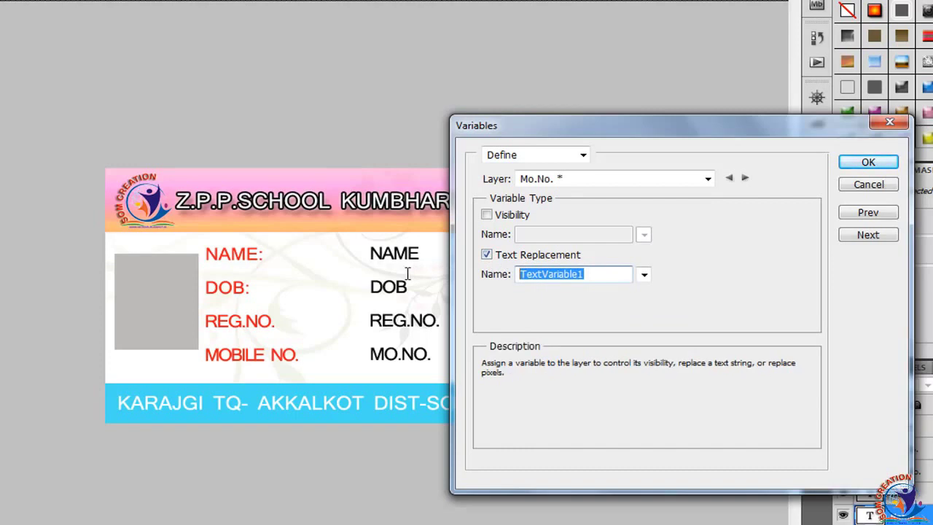
pyautogui.write('Mo.No.')
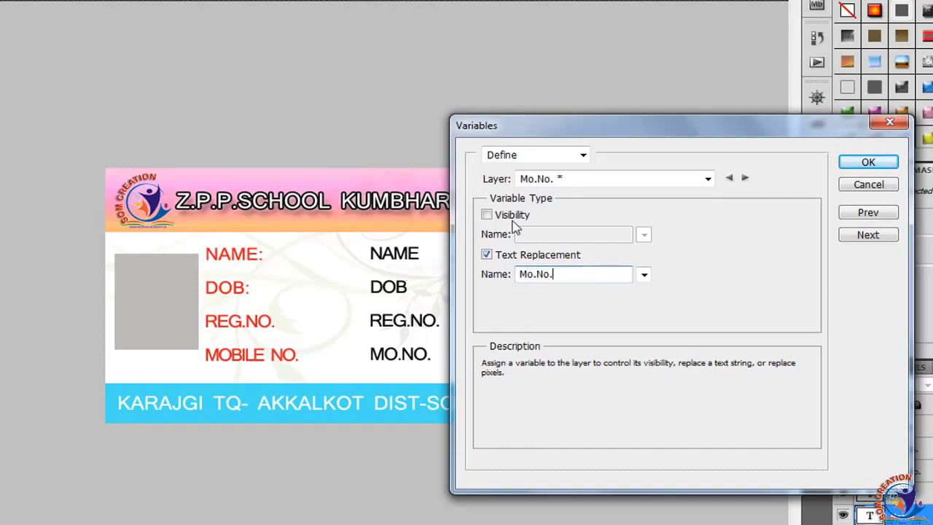
pyautogui.click(745, 178)
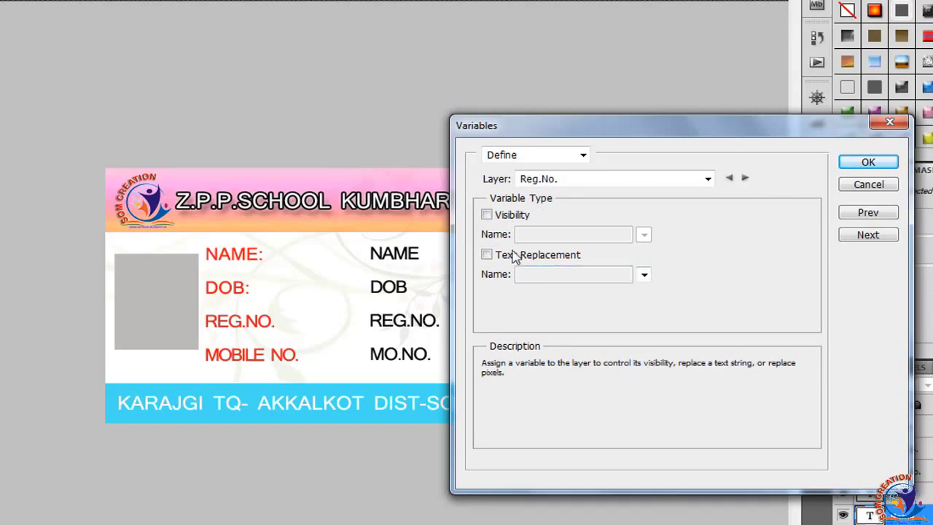
pyautogui.click(488, 255)
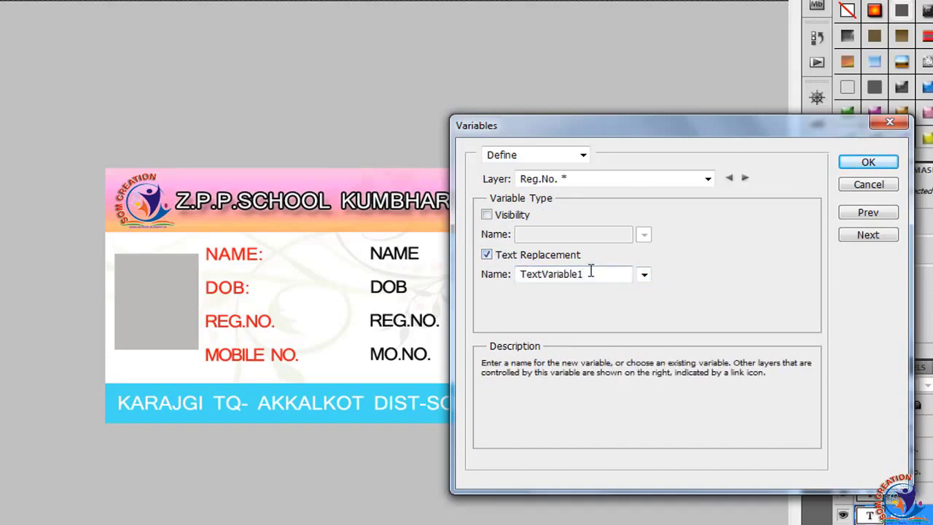
pyautogui.moveTo(590, 271); pyautogui.dragTo(478, 275)
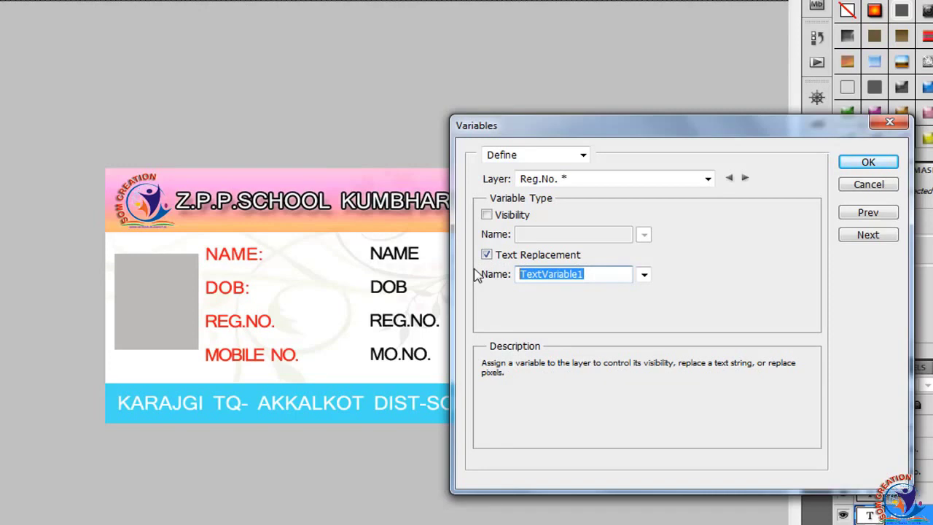
pyautogui.write('Reg.No.')
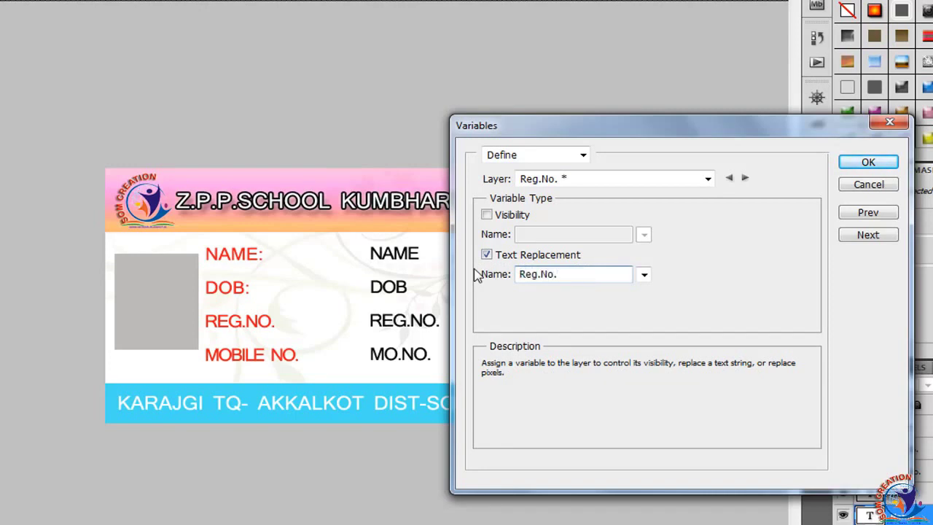
# Enable Text Replacement for the DOB layer and name its variable DOB.
pyautogui.click(745, 178)
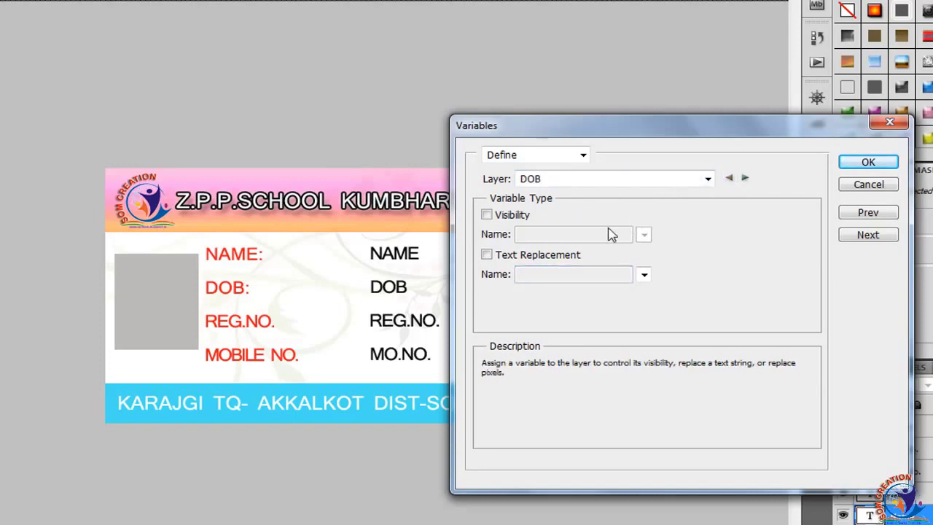
pyautogui.click(486, 254)
pyautogui.moveTo(598, 274); pyautogui.dragTo(466, 271)
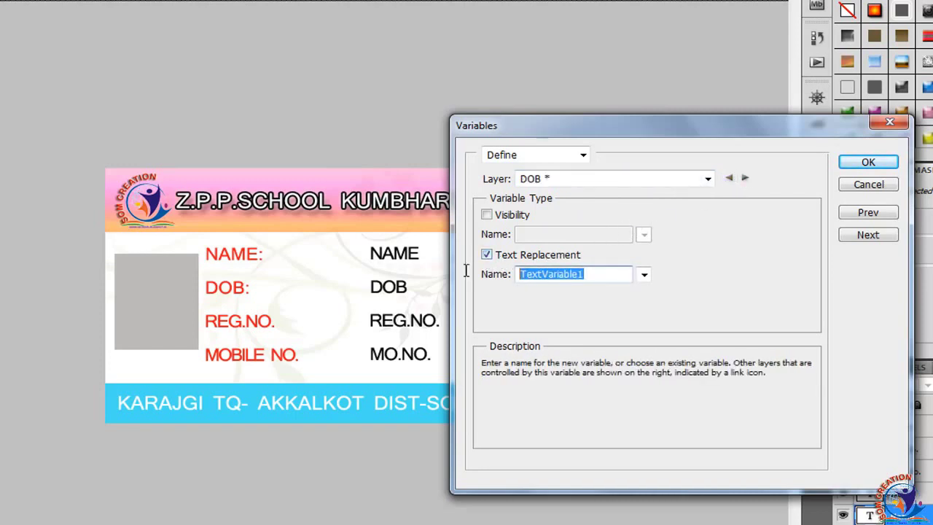
pyautogui.write('DOB')
# Cycle through the layers to review each defined variable, and move the Variables window left.
pyautogui.click(745, 179)
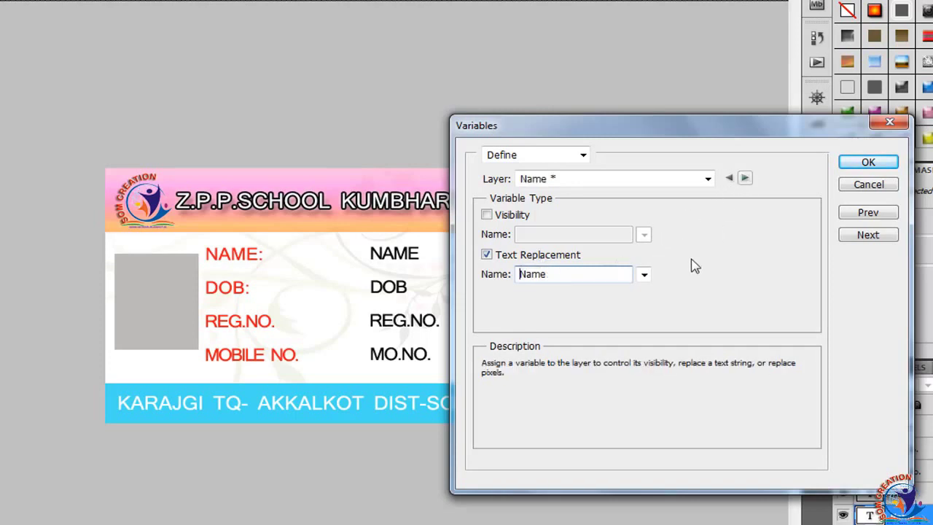
pyautogui.click(745, 179)
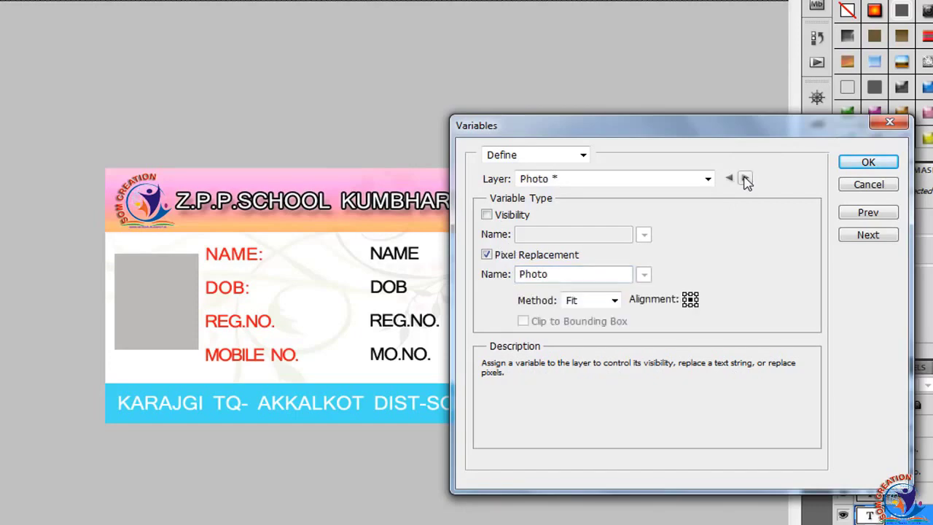
pyautogui.click(745, 179)
pyautogui.click(745, 179)
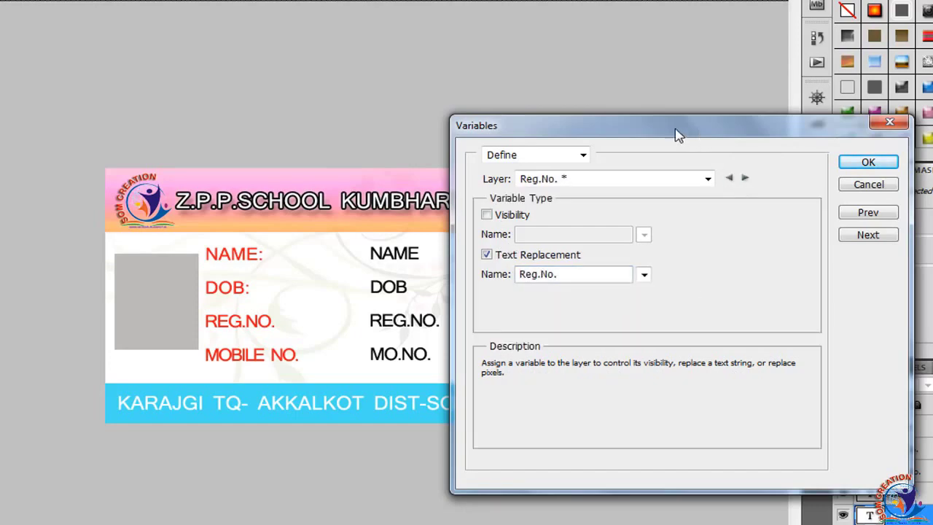
pyautogui.moveTo(677, 136); pyautogui.dragTo(571, 136)
# Keep the variable definitions, then open the empty Image > Variables > Data Sets page.
pyautogui.click(762, 164)
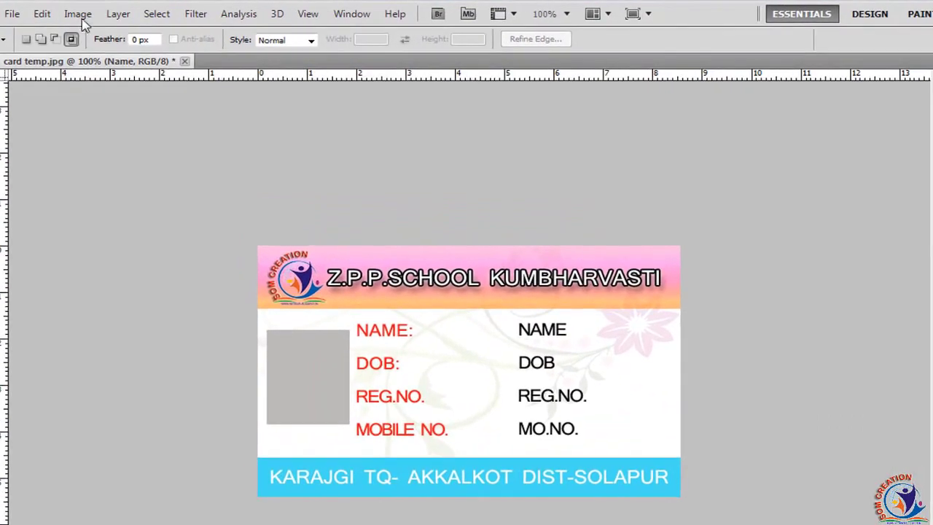
pyautogui.click(91, 11)
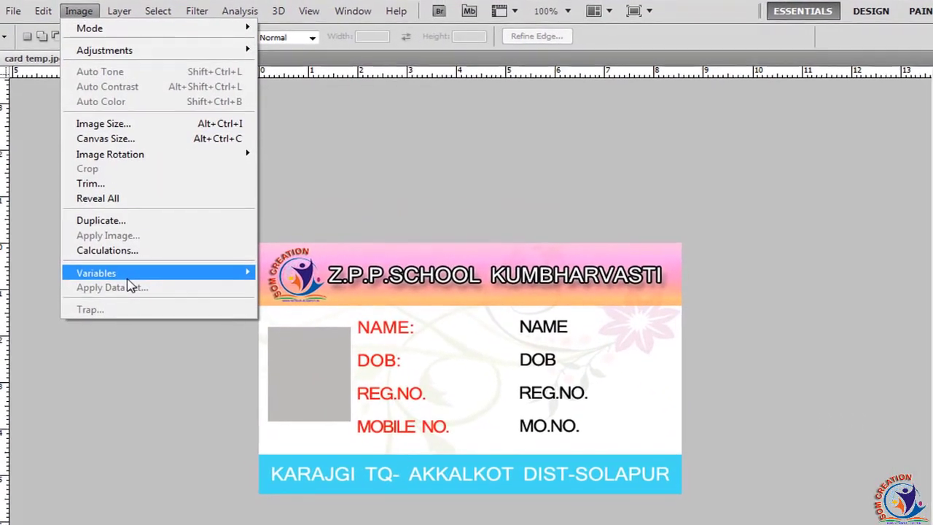
pyautogui.moveTo(175, 223)
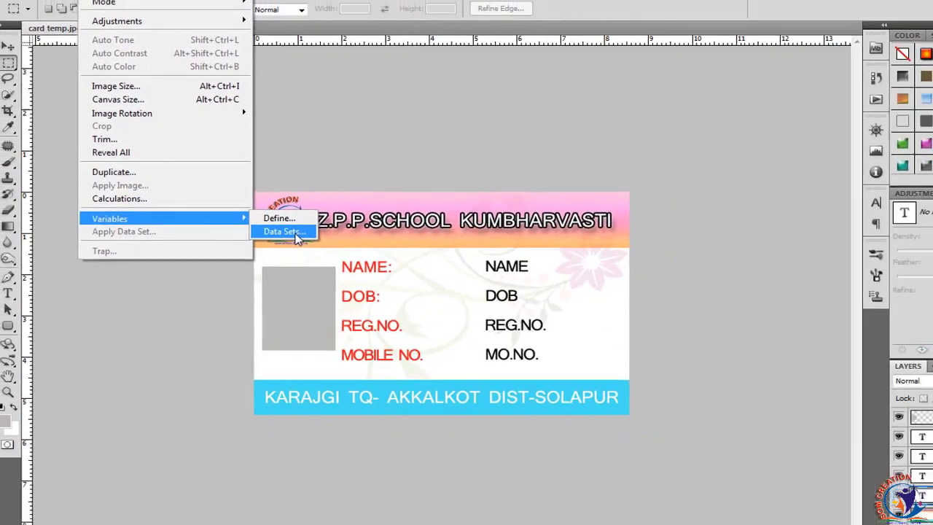
pyautogui.click(312, 238)
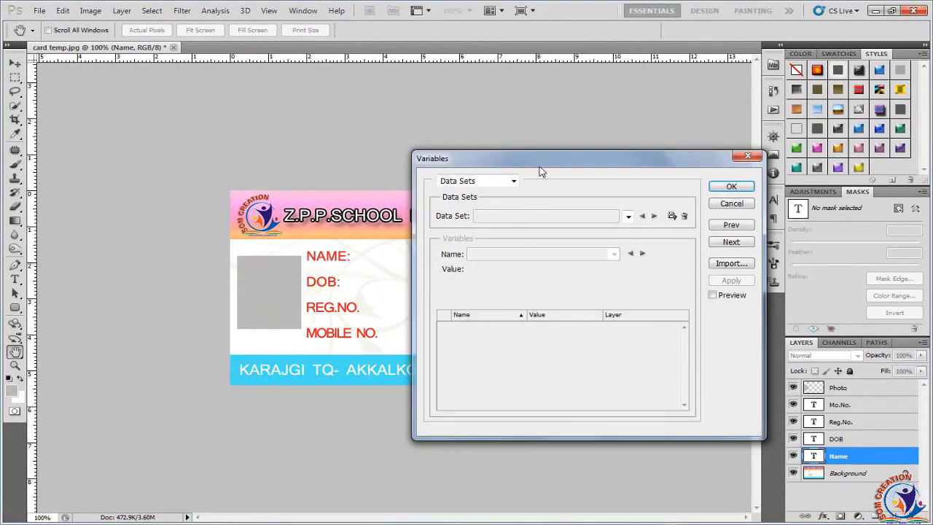
pyautogui.moveTo(541, 170); pyautogui.dragTo(381, 162)
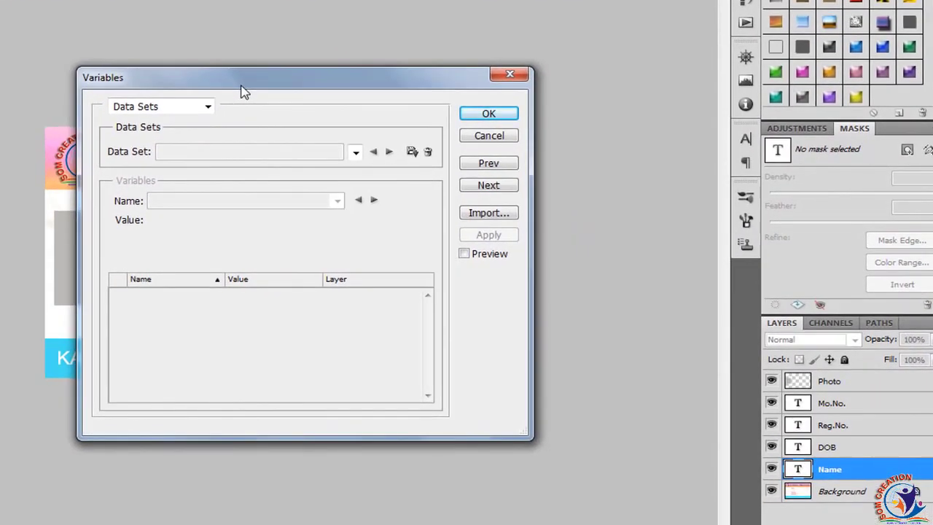
# Import Book1.txt from Desktop > ID card as the variable data sets.
pyautogui.click(479, 214)
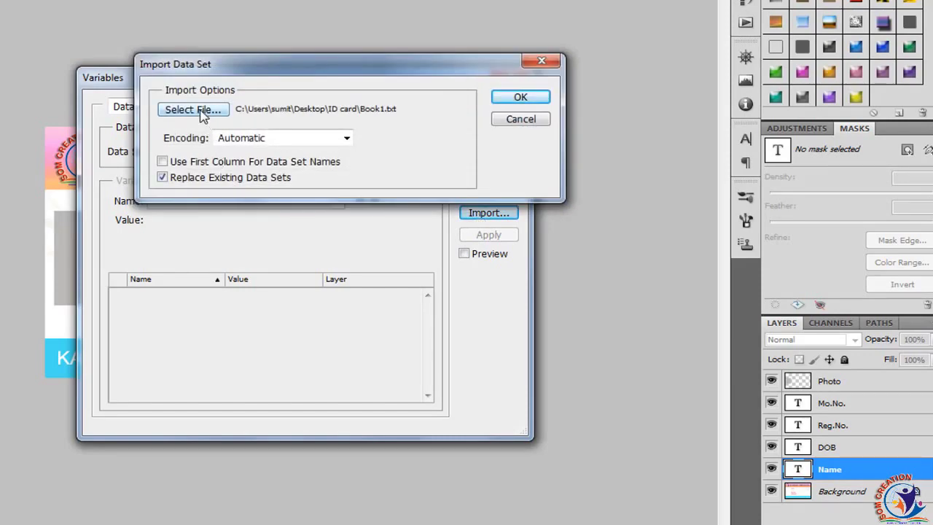
pyautogui.click(203, 115)
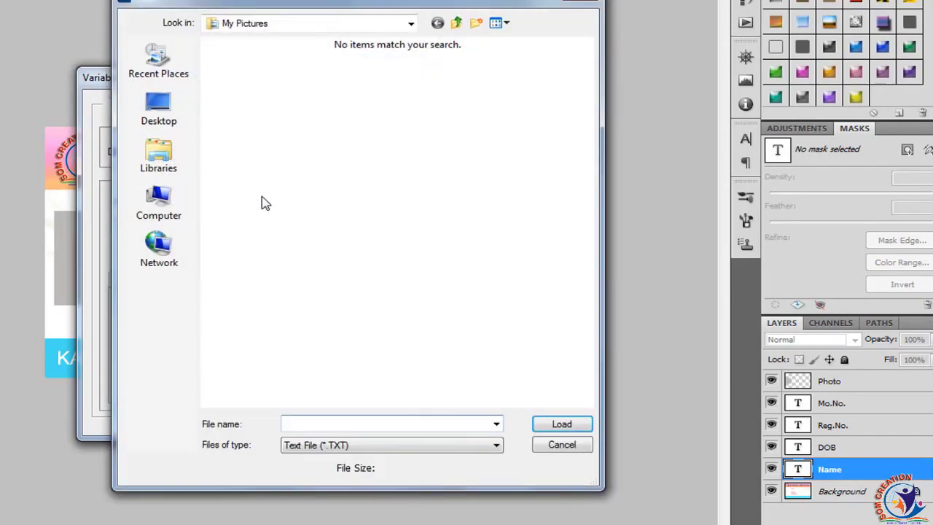
pyautogui.click(157, 115)
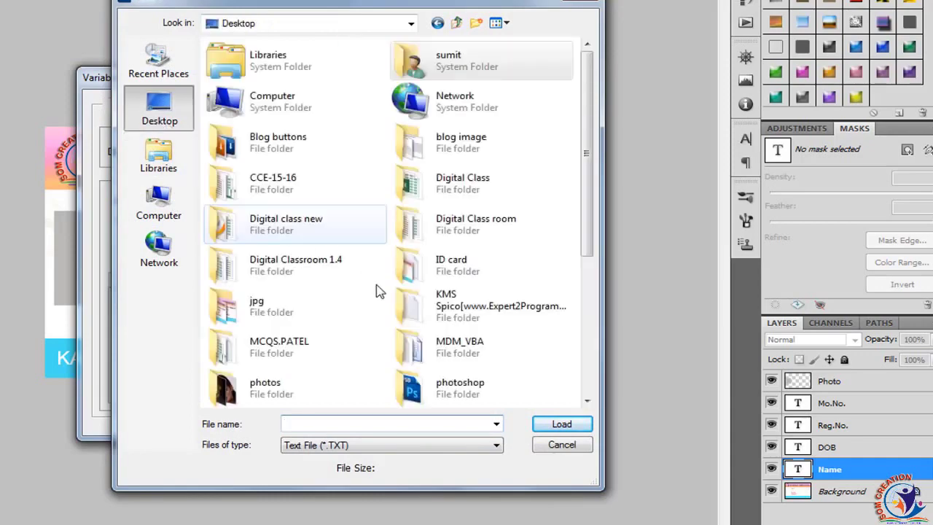
pyautogui.moveTo(587, 170); pyautogui.dragTo(588, 240)
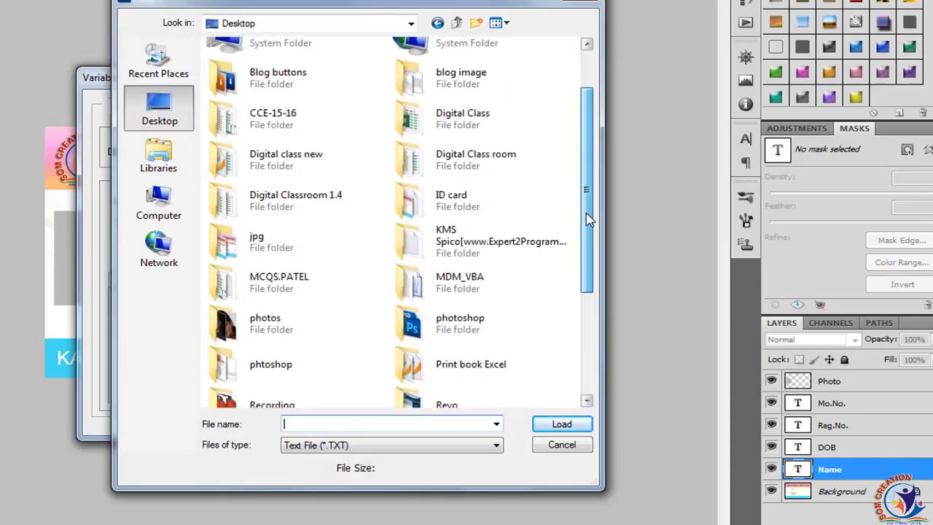
pyautogui.scroll(3, 588, 219)
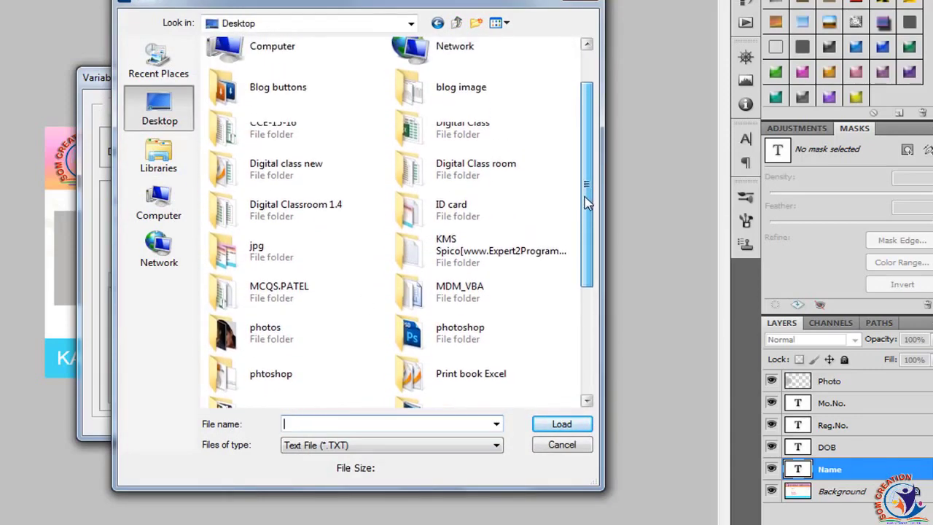
pyautogui.moveTo(588, 202)
pyautogui.mouseDown()
pyautogui.moveTo(588, 175)
pyautogui.moveTo(589, 218)
pyautogui.mouseUp()
pyautogui.doubleClick(437, 179)
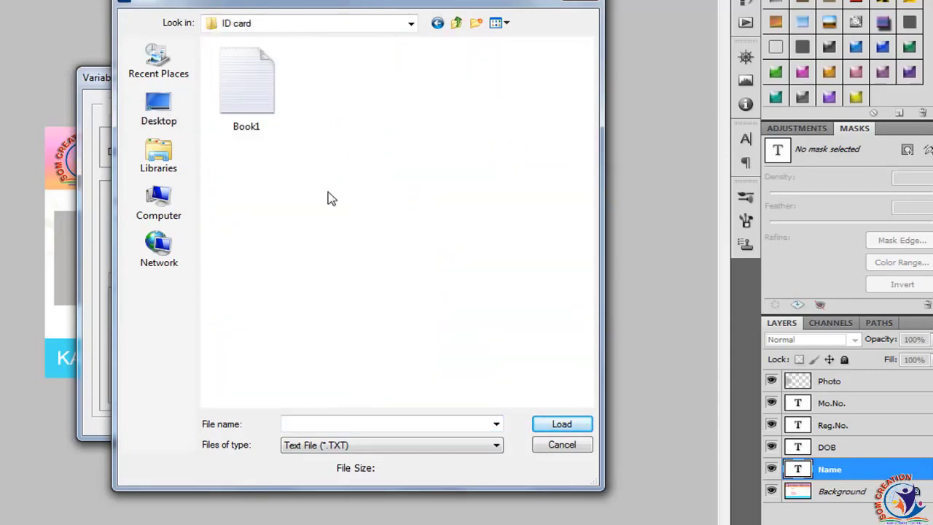
pyautogui.click(257, 98)
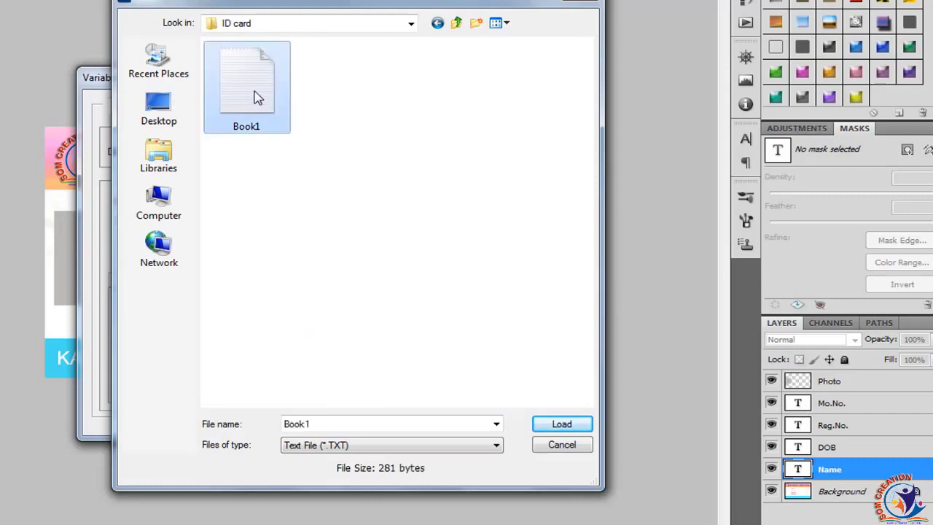
pyautogui.click(321, 446)
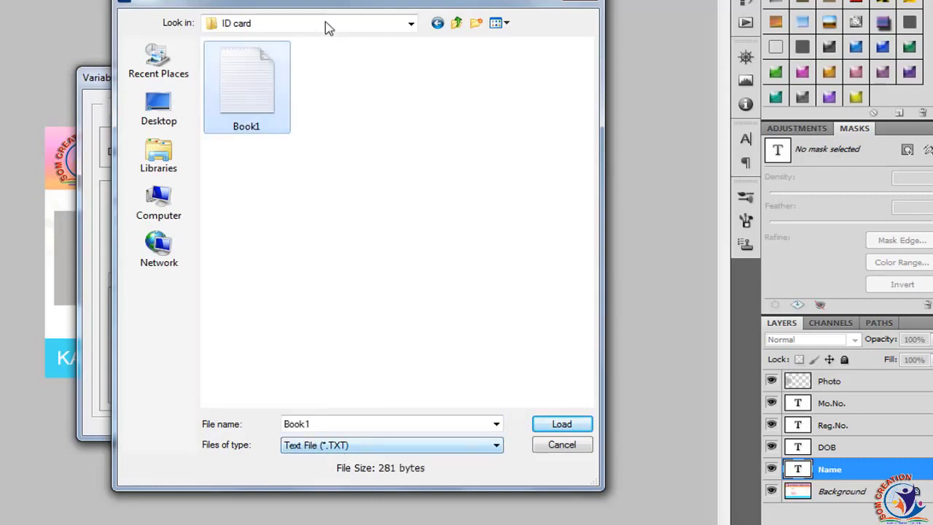
pyautogui.click(246, 75)
pyautogui.click(560, 425)
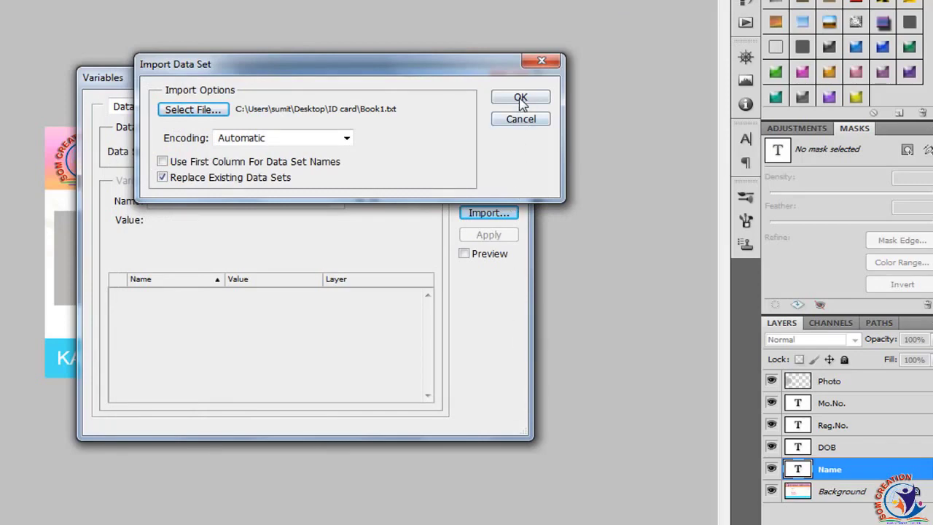
pyautogui.click(520, 103)
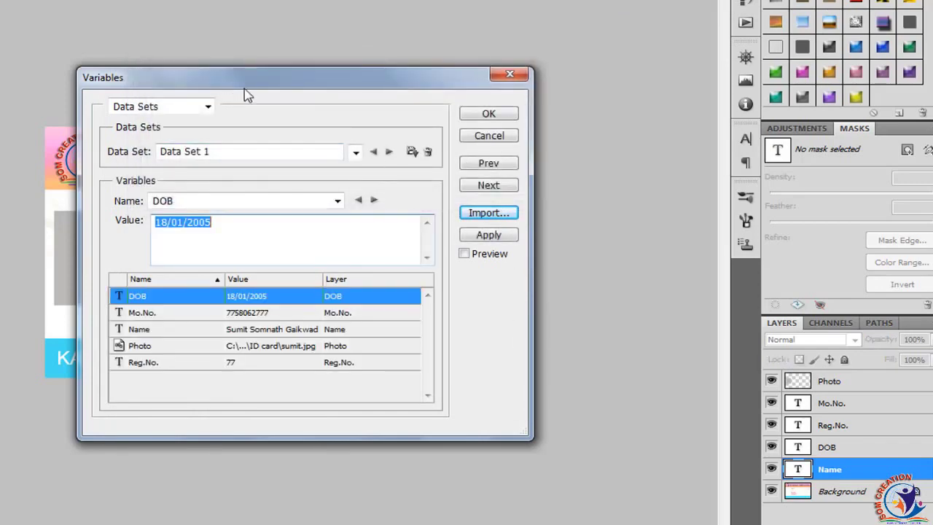
# Review Data Set 1's Name, Reg.No. and Photo path values against the card.
pyautogui.moveTo(217, 78); pyautogui.dragTo(503, 73)
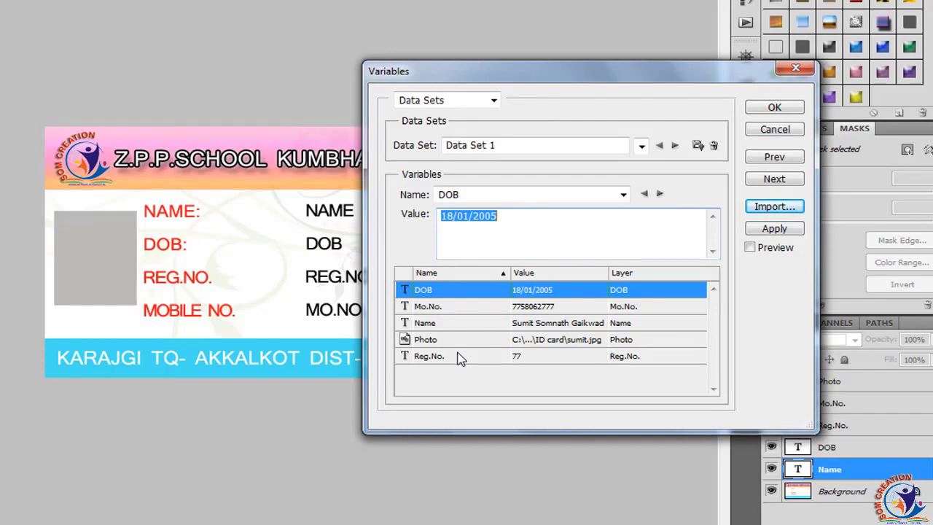
pyautogui.click(441, 309)
pyautogui.click(432, 325)
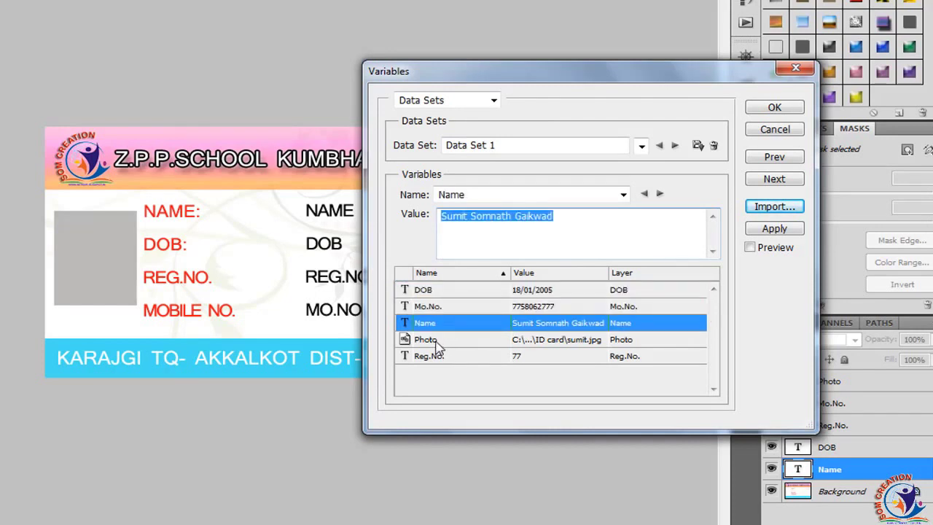
pyautogui.click(436, 340)
pyautogui.click(435, 356)
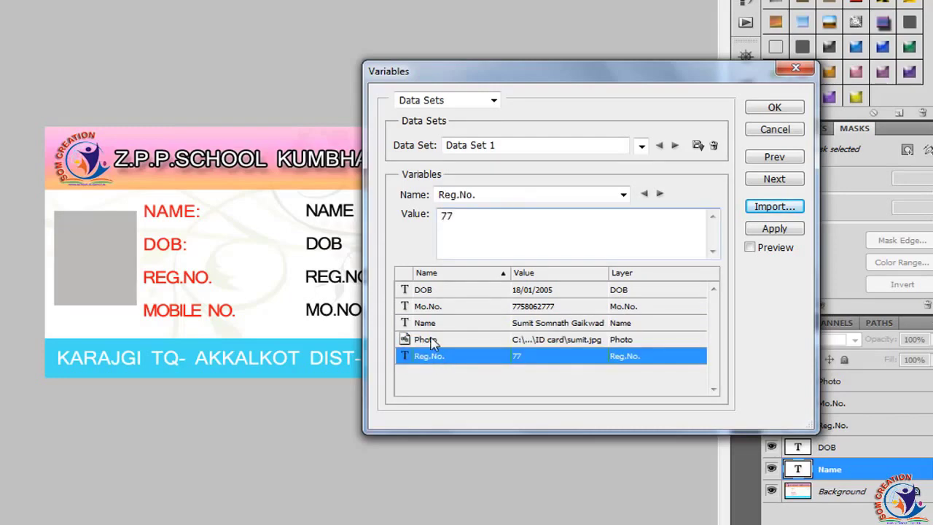
pyautogui.click(432, 341)
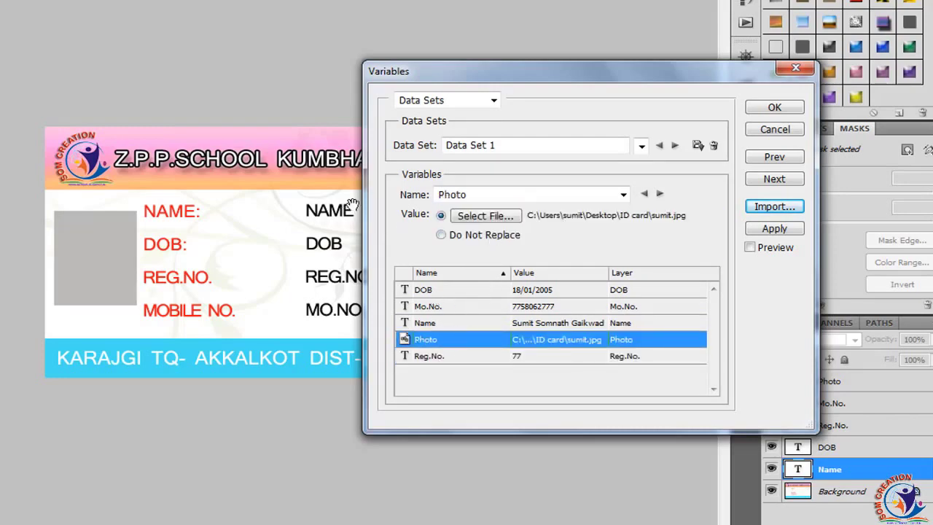
# Pick Data Set 1 from the list of four imported data sets.
pyautogui.moveTo(477, 89); pyautogui.dragTo(569, 90)
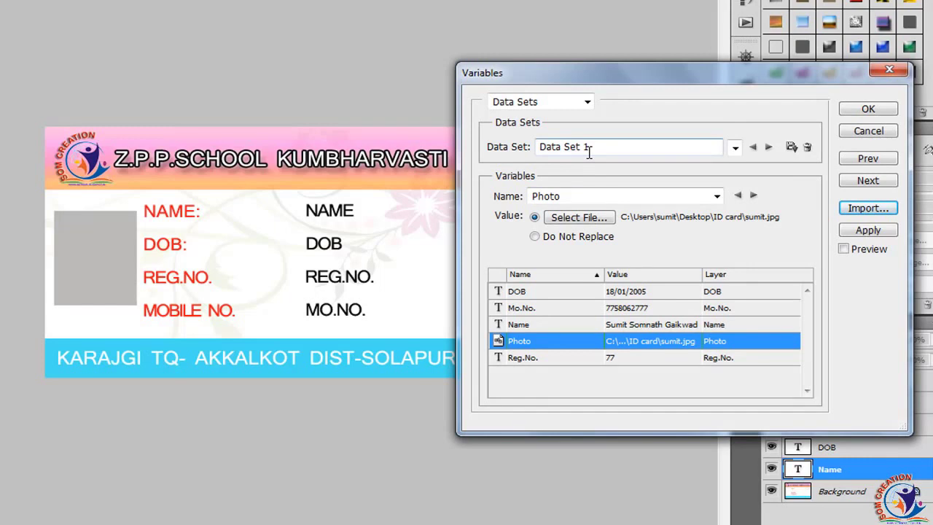
pyautogui.click(735, 147)
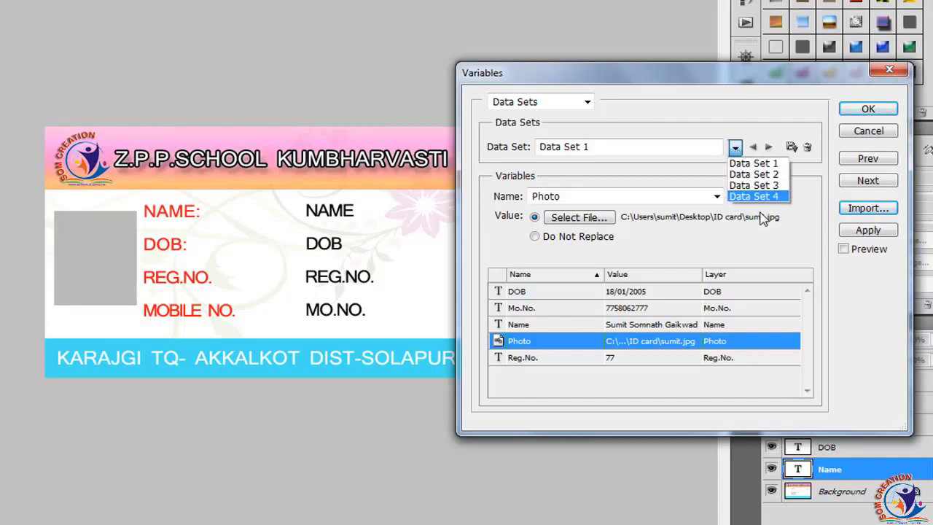
pyautogui.click(735, 148)
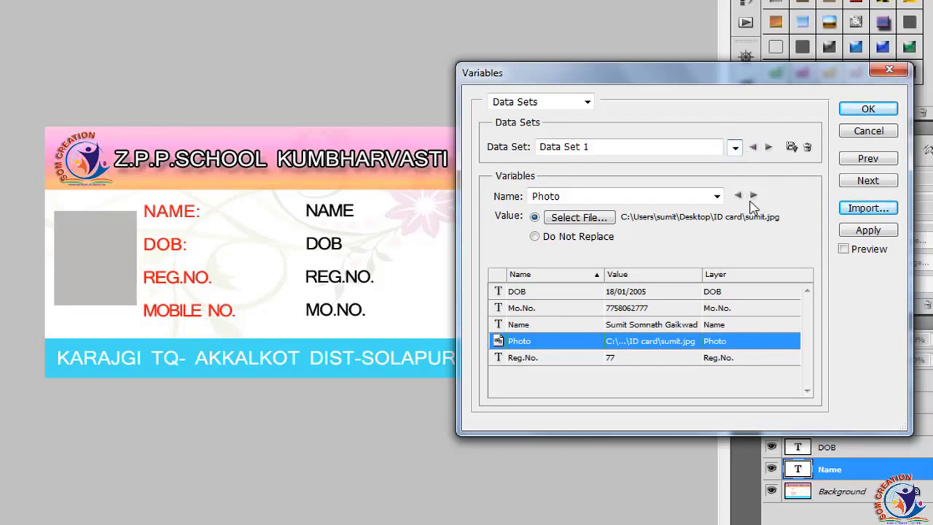
# Apply Data Set 1, then apply Data Set 2 to the card and confirm with OK.
pyautogui.click(859, 232)
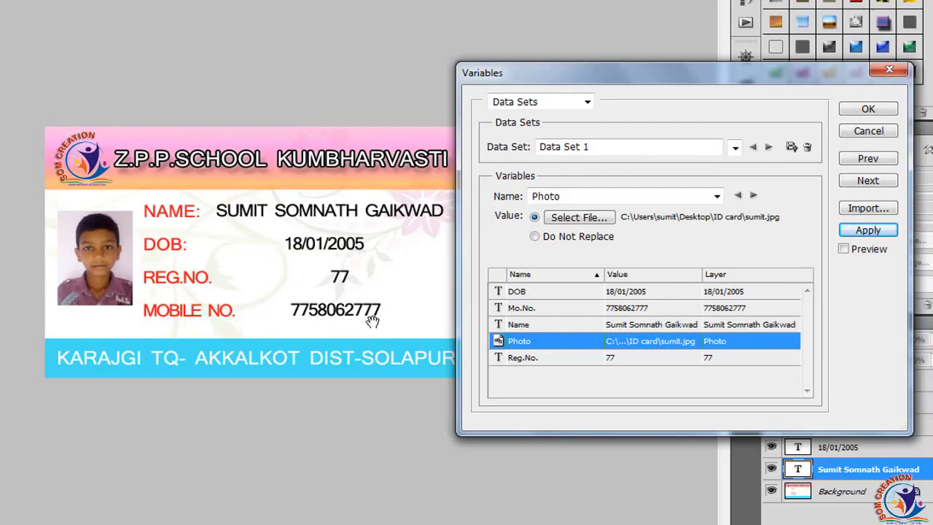
pyautogui.click(770, 147)
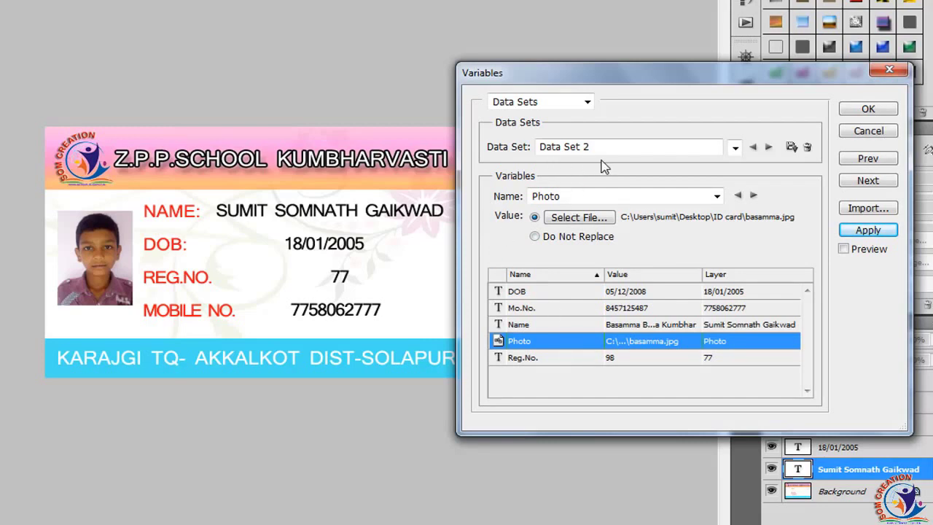
pyautogui.click(857, 231)
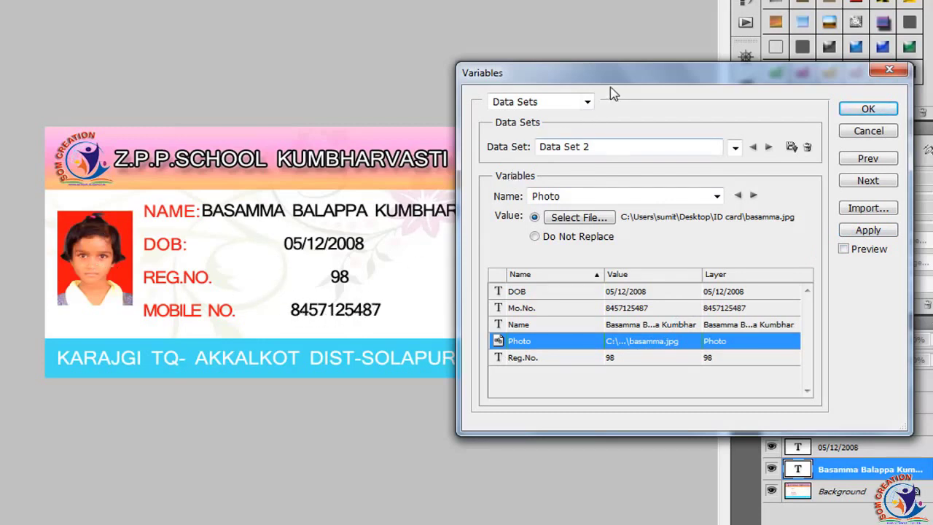
pyautogui.moveTo(616, 78); pyautogui.dragTo(522, 80)
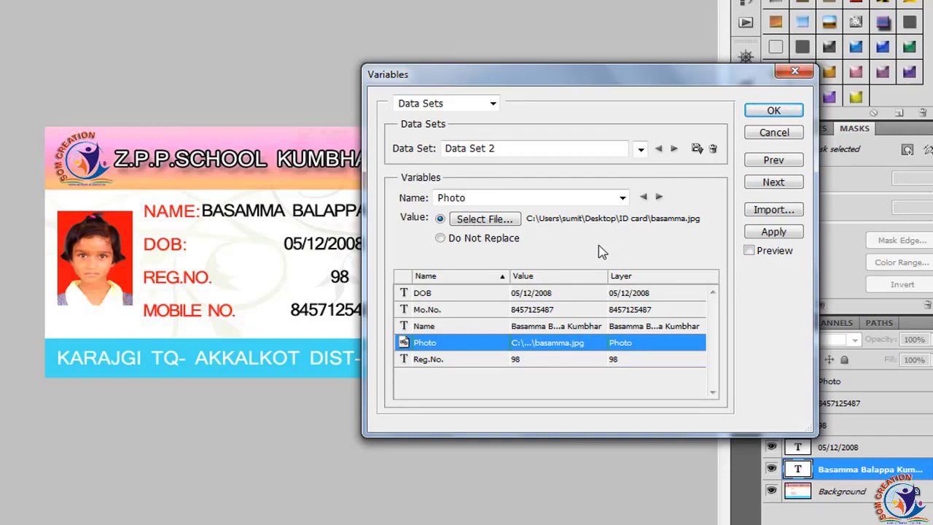
pyautogui.click(757, 113)
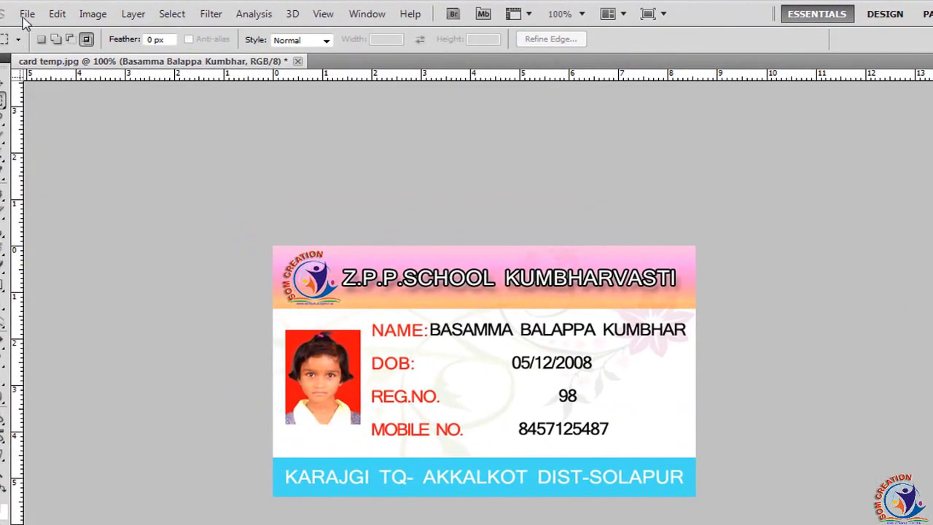
# Set the Data Sets as Files destination to a new Student ID folder inside ID card.
pyautogui.click(26, 13)
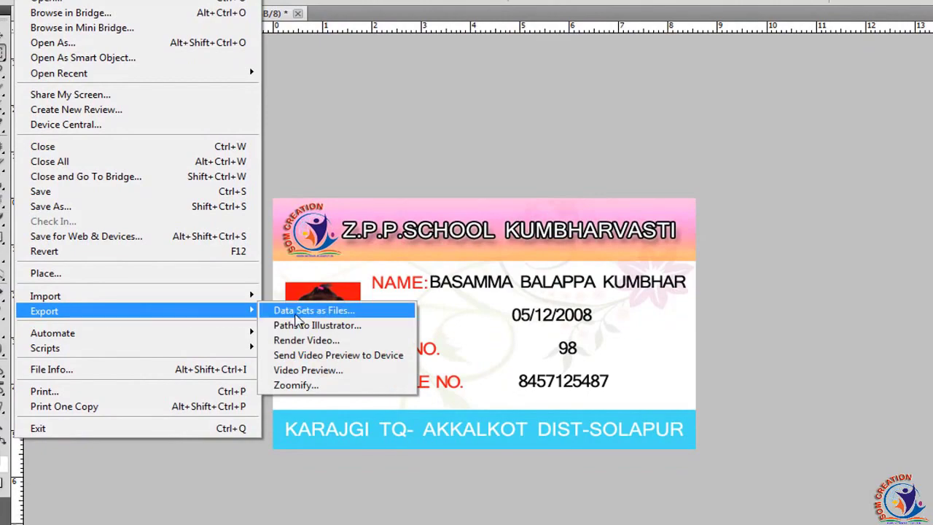
pyautogui.click(300, 315)
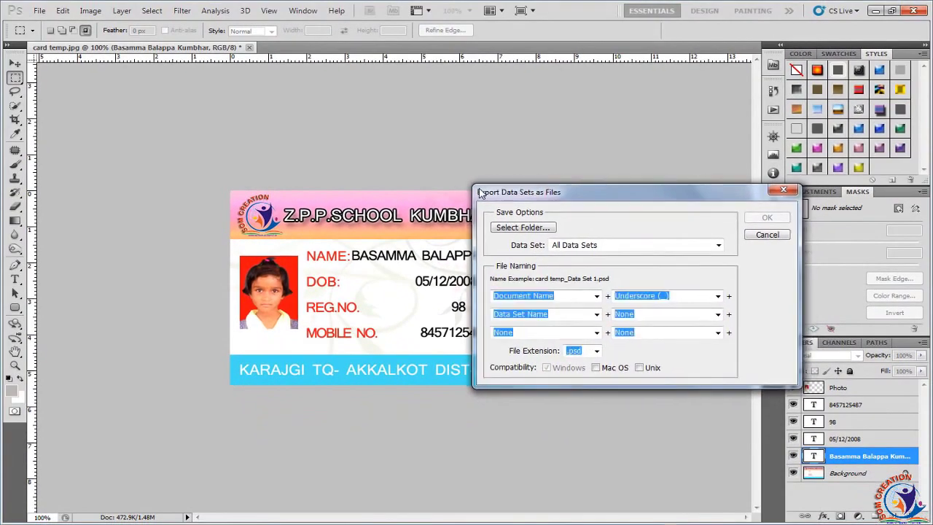
pyautogui.moveTo(543, 191); pyautogui.dragTo(387, 192)
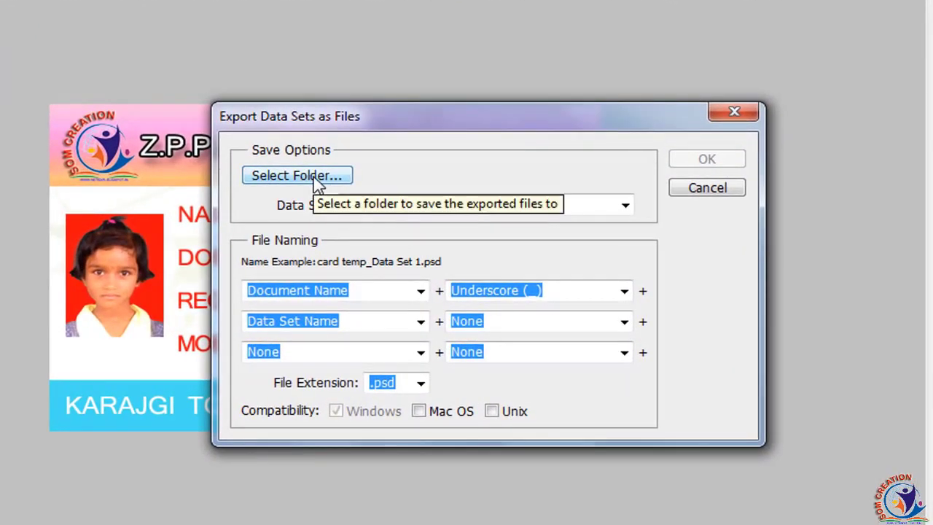
pyautogui.click(318, 183)
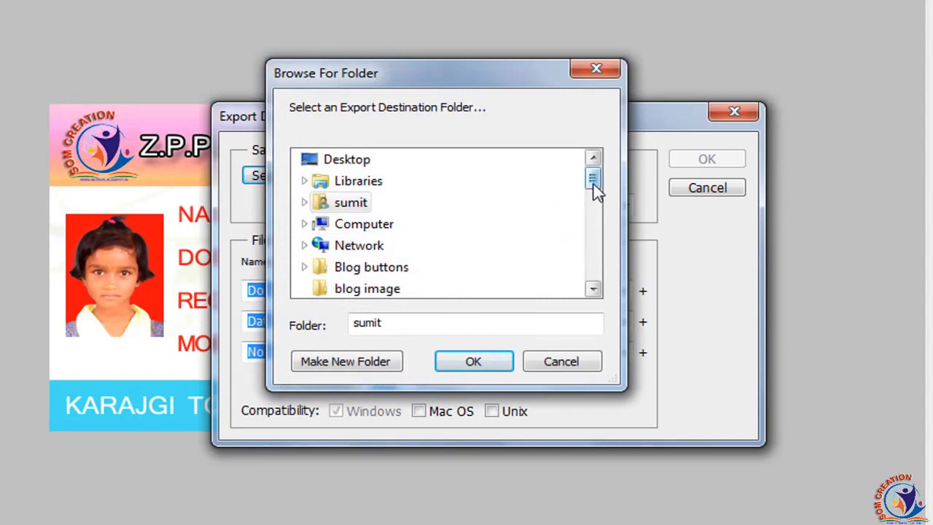
pyautogui.moveTo(595, 184); pyautogui.dragTo(593, 211)
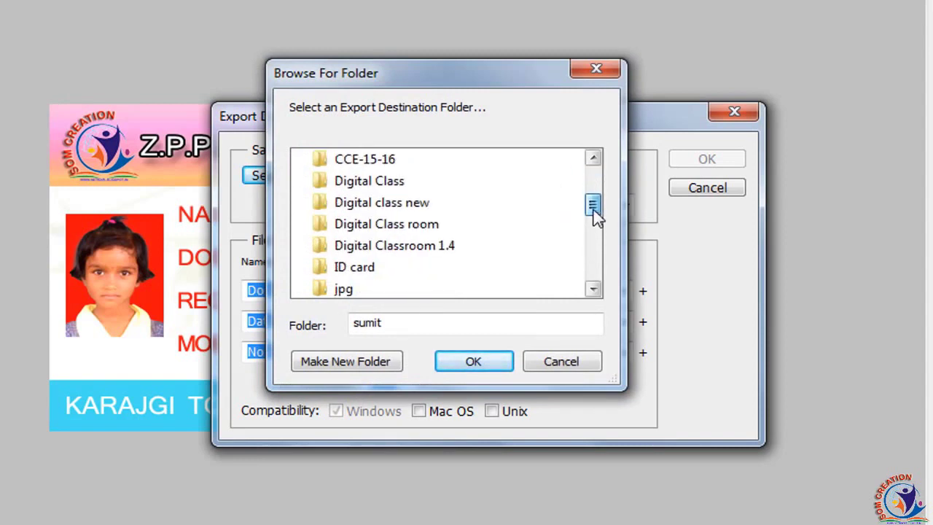
pyautogui.click(369, 270)
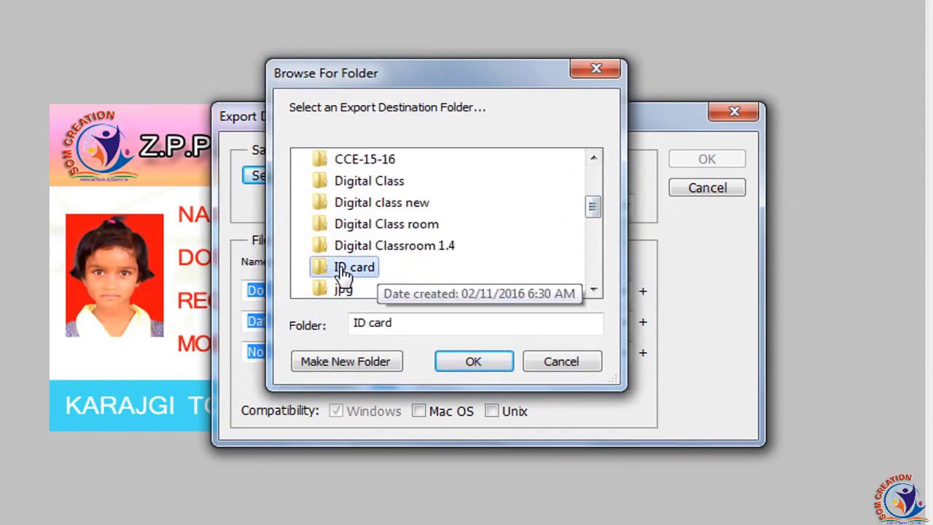
pyautogui.click(327, 365)
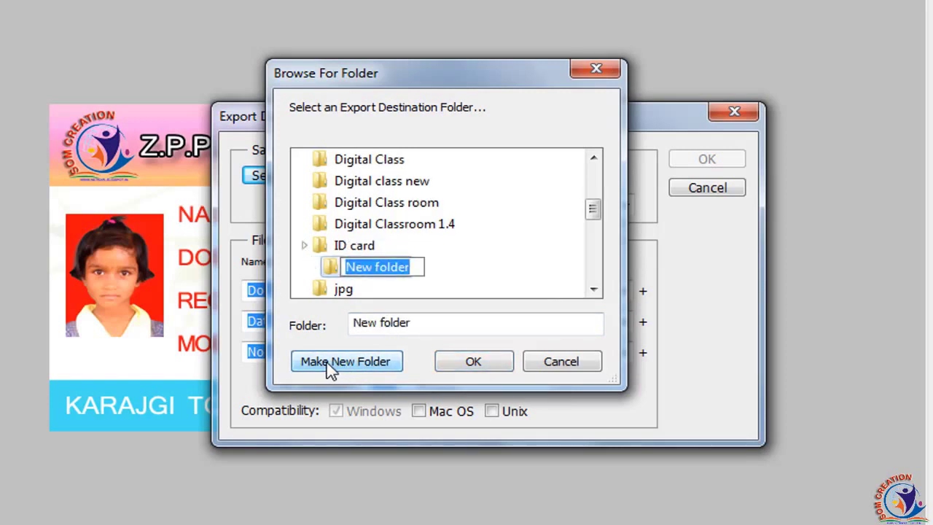
pyautogui.write('St')
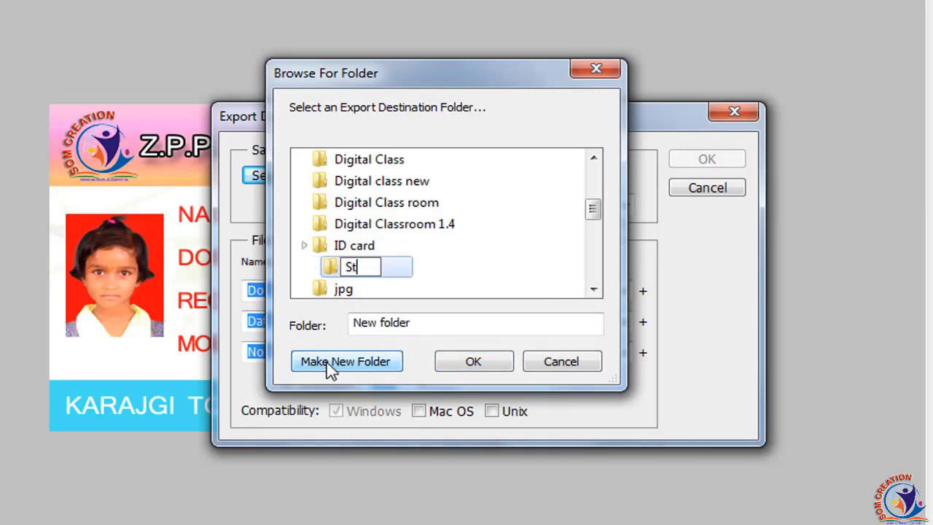
pyautogui.write('udent ')
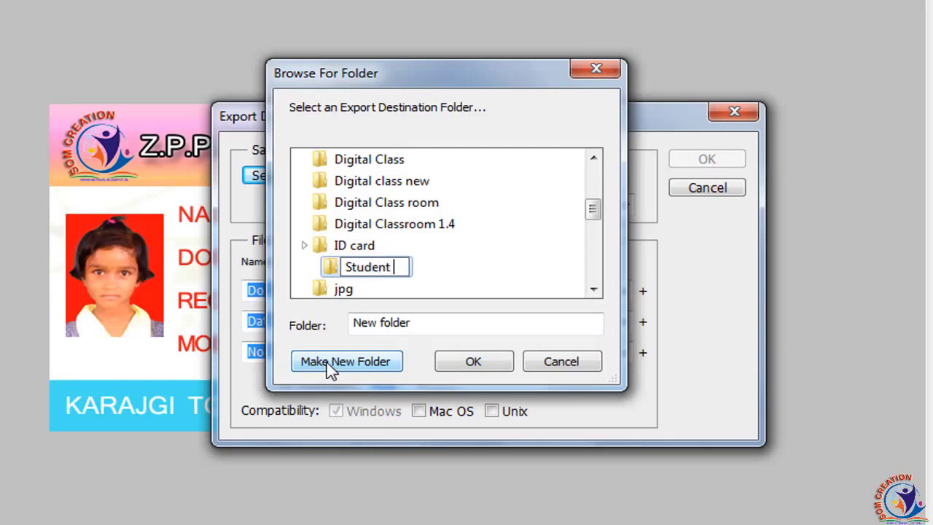
pyautogui.write('ID')
pyautogui.click(330, 274)
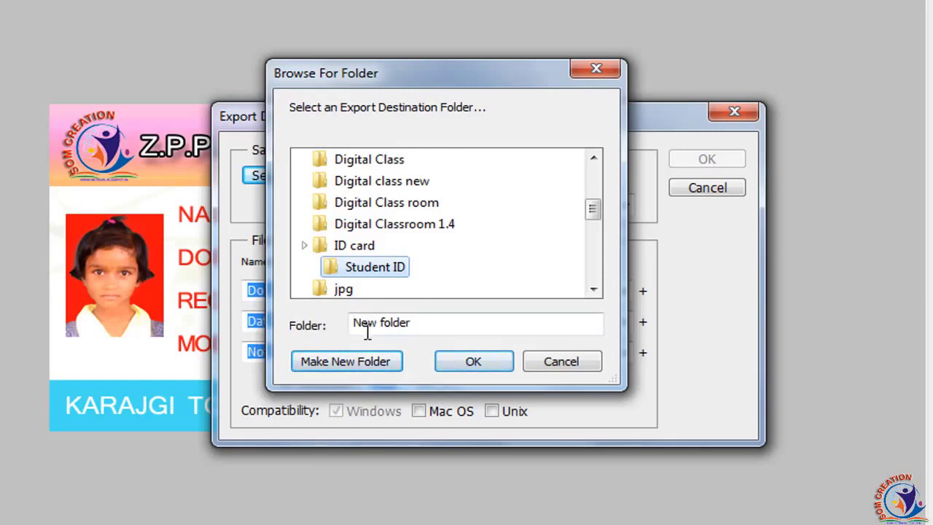
# Confirm Student ID and name files Document Name + Underscore + Data Set Name.
pyautogui.click(470, 362)
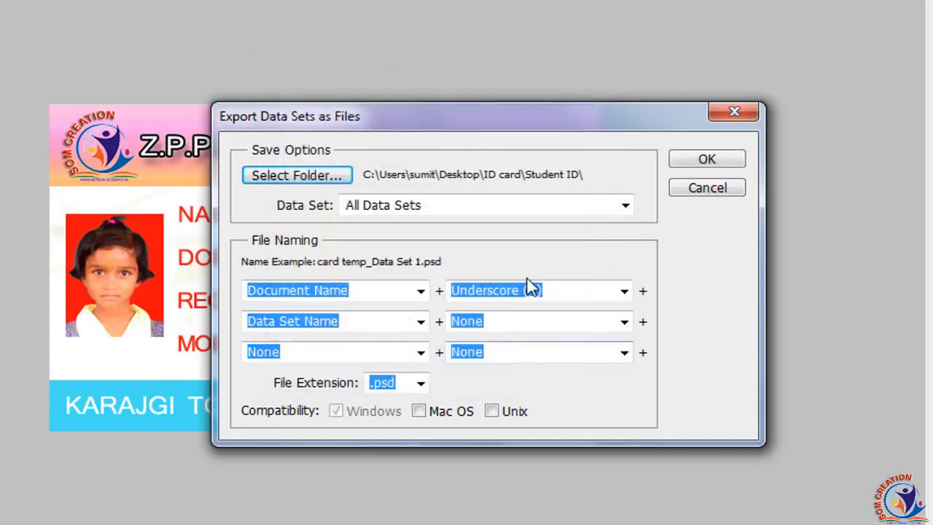
pyautogui.moveTo(490, 109); pyautogui.dragTo(647, 73)
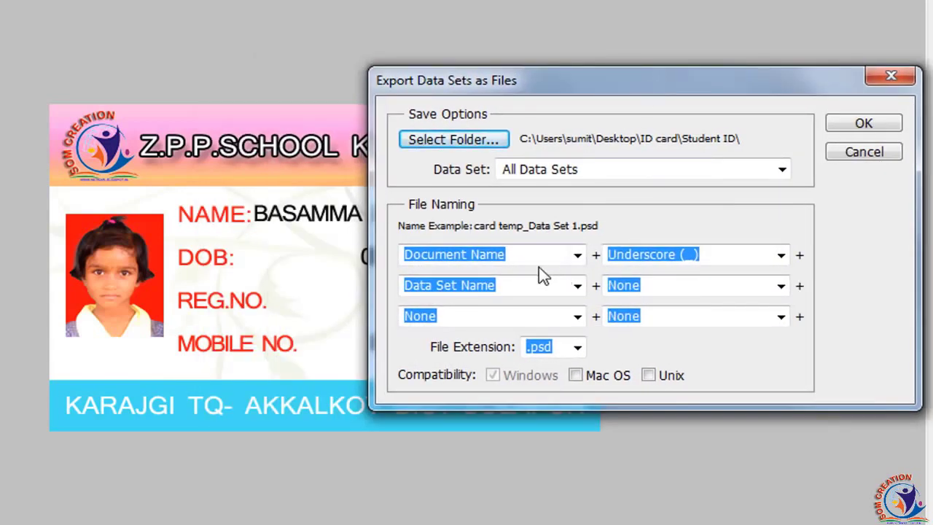
pyautogui.click(576, 257)
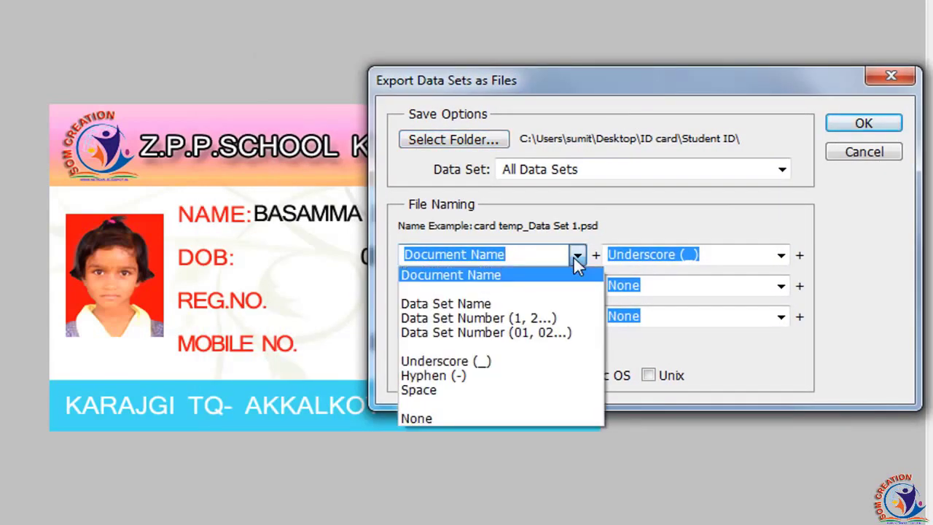
pyautogui.click(573, 256)
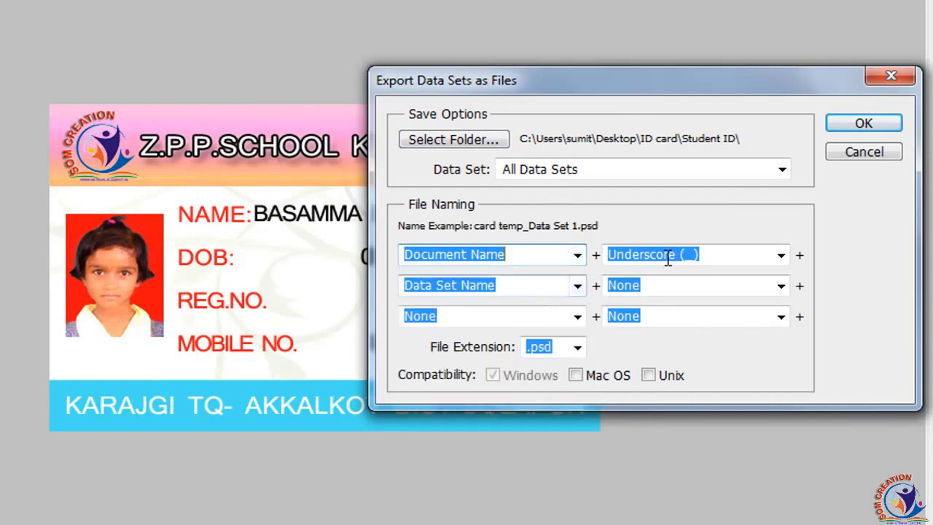
pyautogui.click(784, 255)
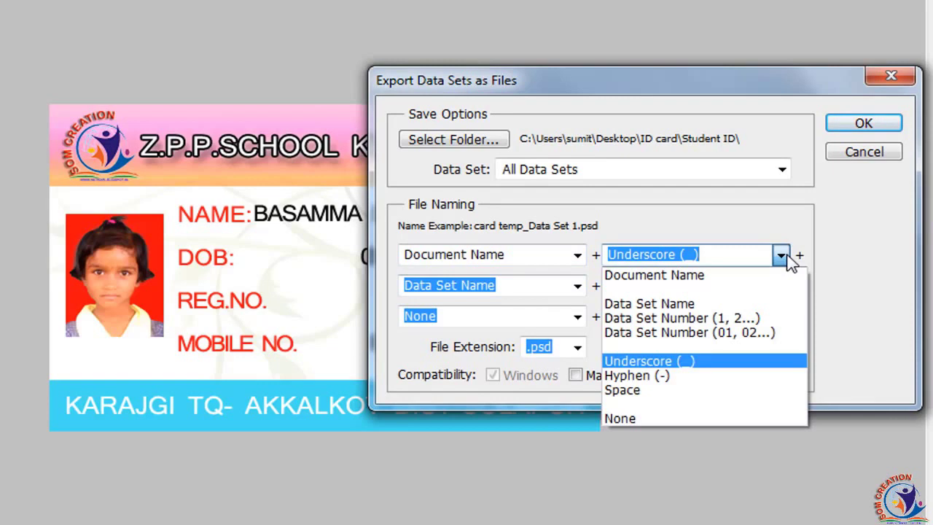
pyautogui.click(787, 255)
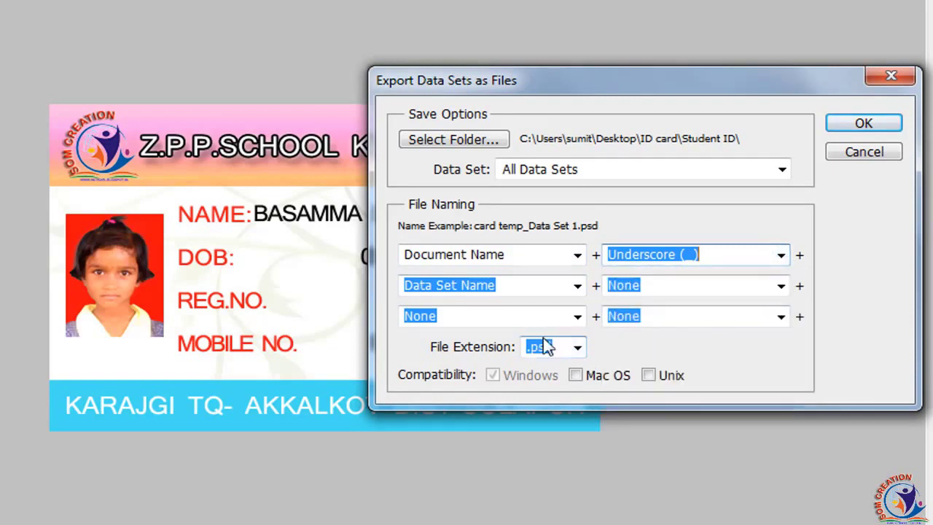
pyautogui.click(577, 288)
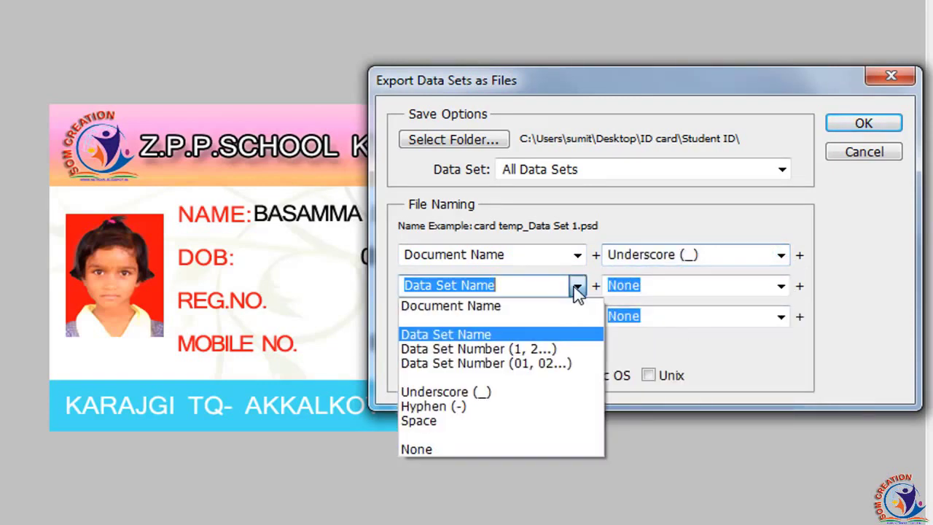
pyautogui.click(577, 287)
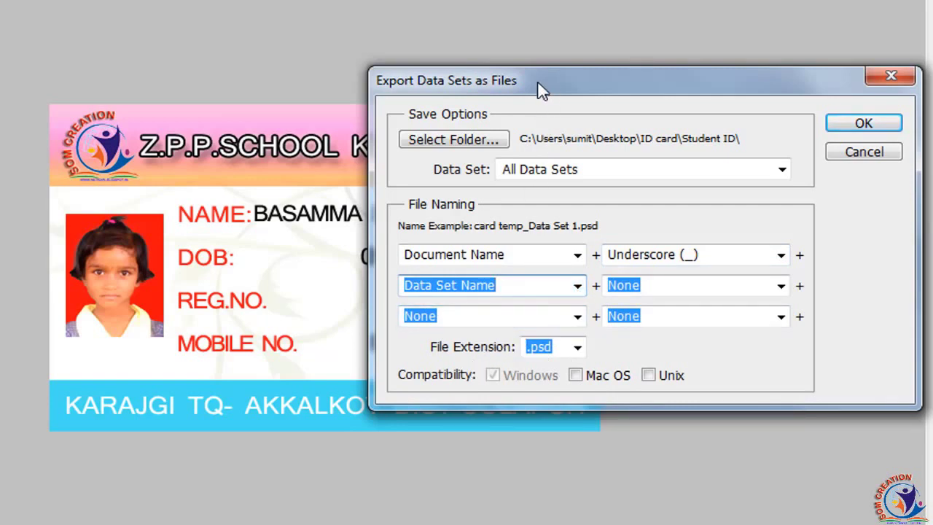
# Keep .psd as the file extension for the exported data set files.
pyautogui.moveTo(543, 89)
pyautogui.mouseDown()
pyautogui.moveTo(562, 129)
pyautogui.moveTo(557, 100)
pyautogui.mouseUp()
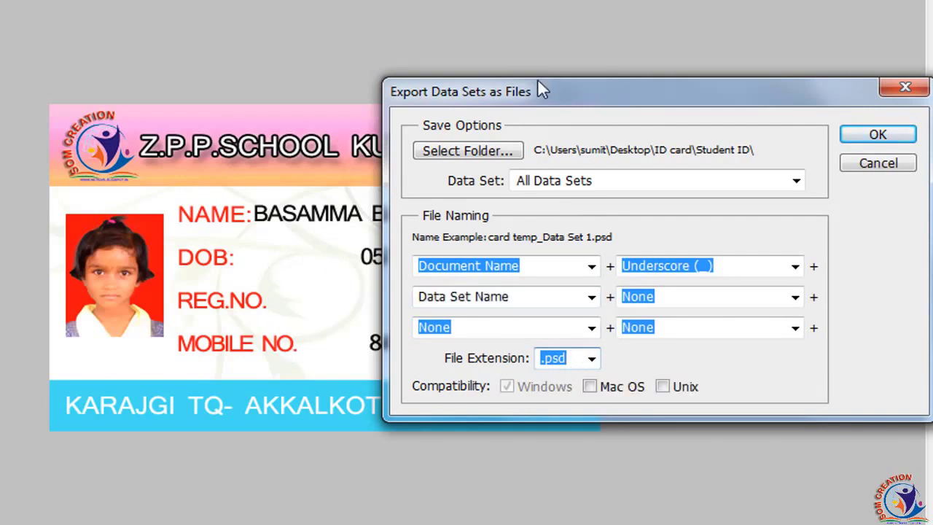
pyautogui.moveTo(592, 91); pyautogui.dragTo(753, 99)
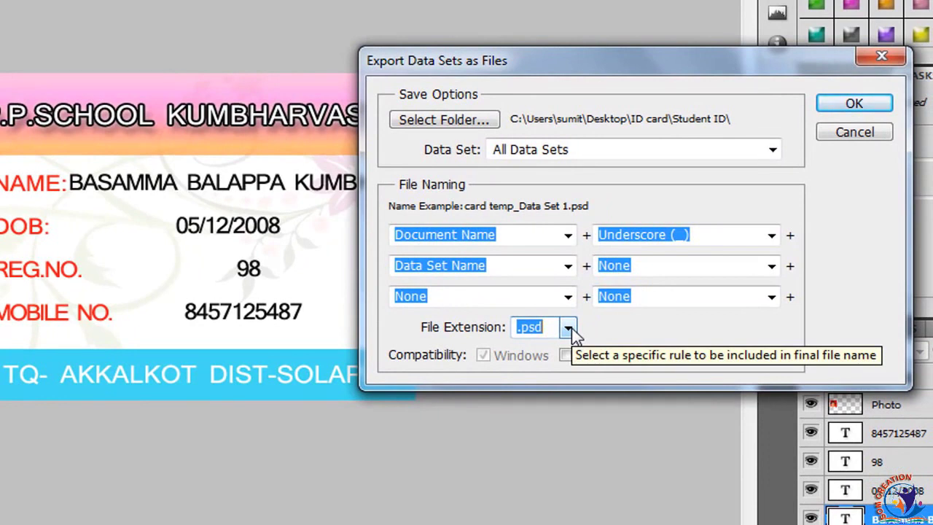
pyautogui.click(538, 327)
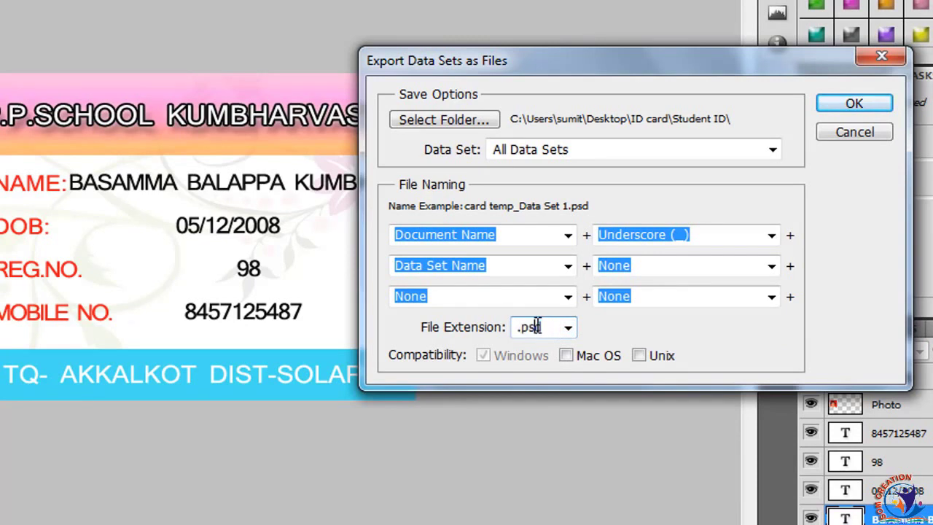
pyautogui.click(568, 328)
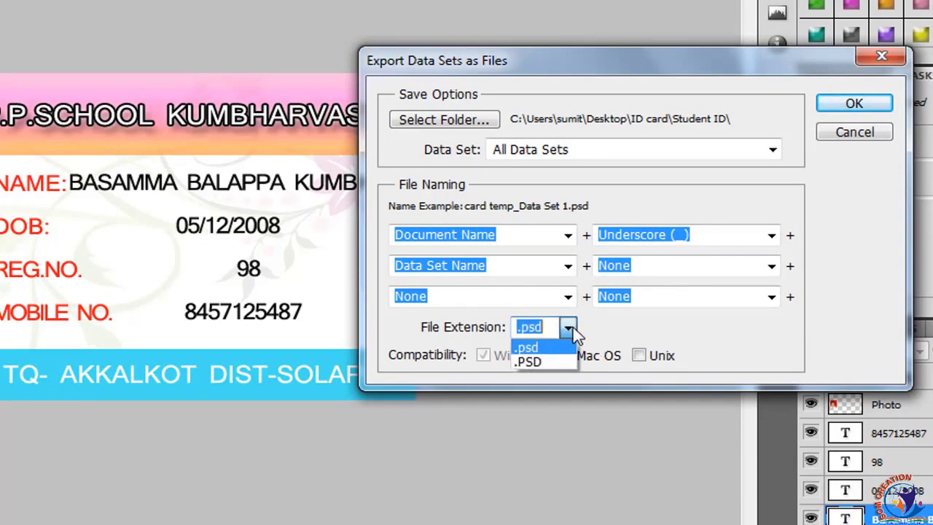
pyautogui.click(573, 333)
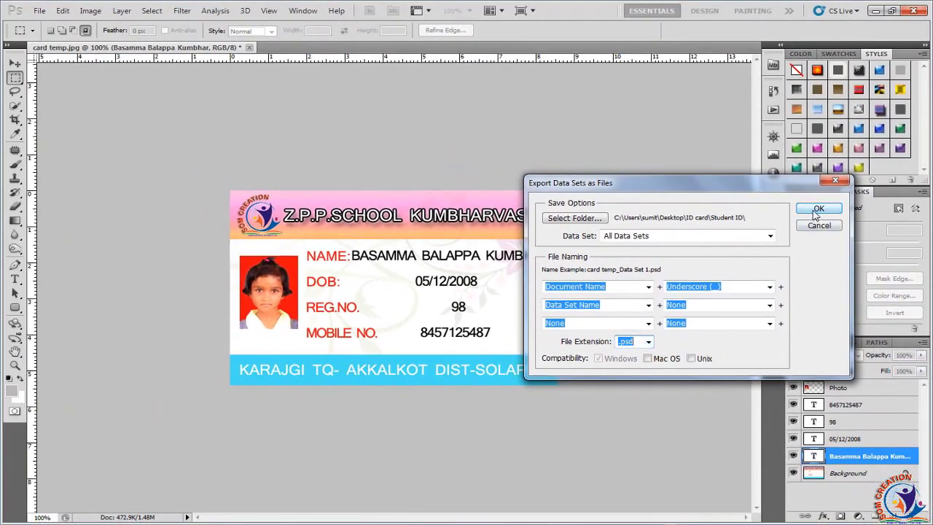
pyautogui.click(820, 209)
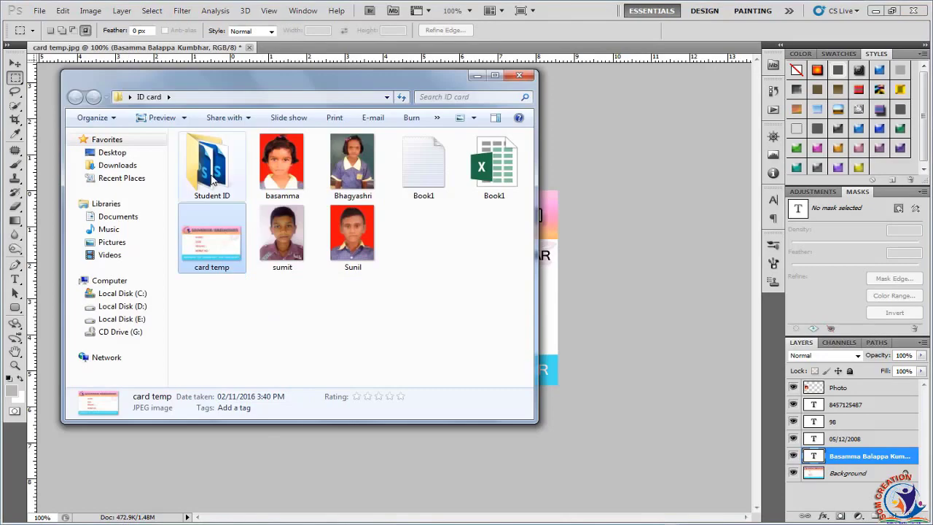
pyautogui.doubleClick(212, 175)
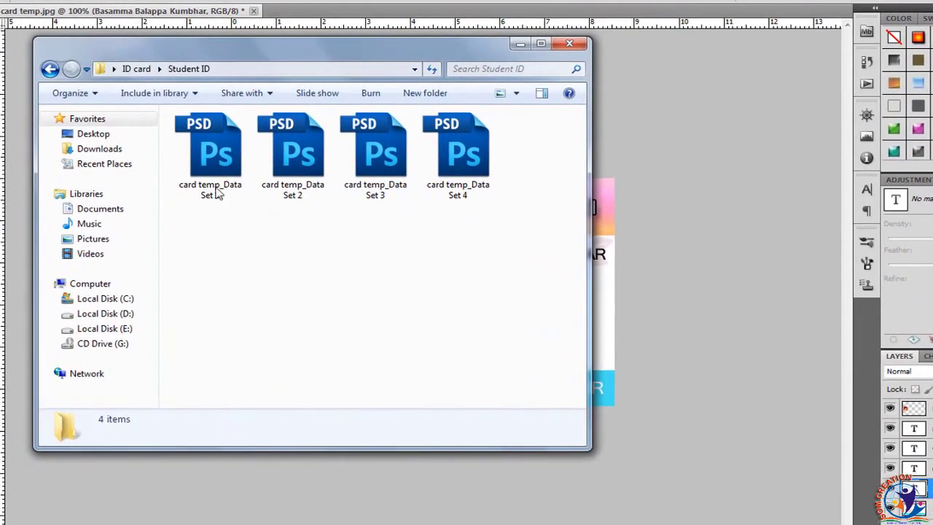
pyautogui.click(215, 198)
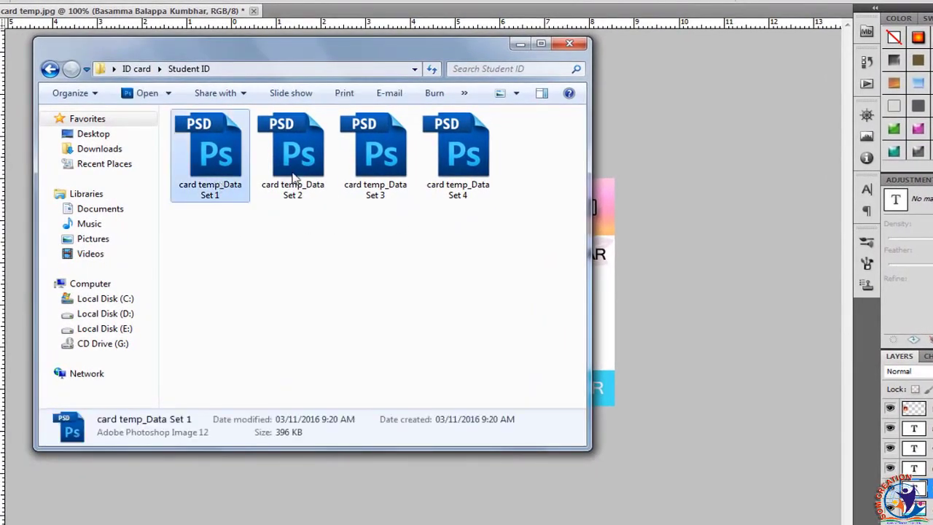
pyautogui.click(286, 187)
pyautogui.click(396, 179)
pyautogui.click(461, 167)
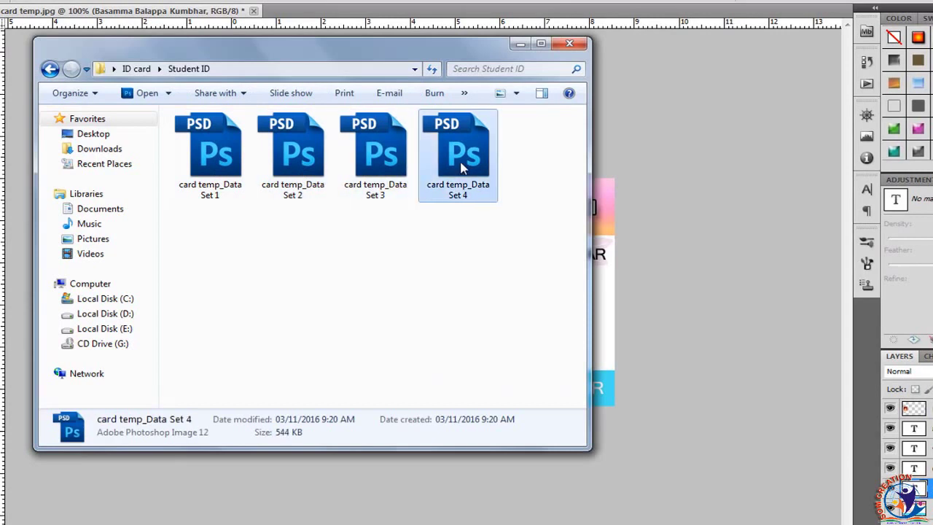
pyautogui.click(215, 166)
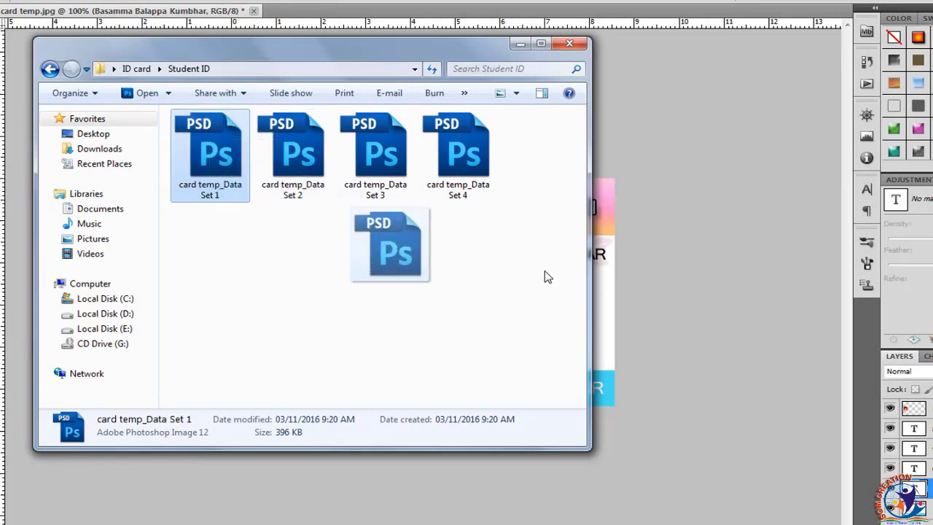
# Place the Set 1 card file, then close card temp without saving changes.
pyautogui.moveTo(221, 162); pyautogui.dragTo(682, 230)
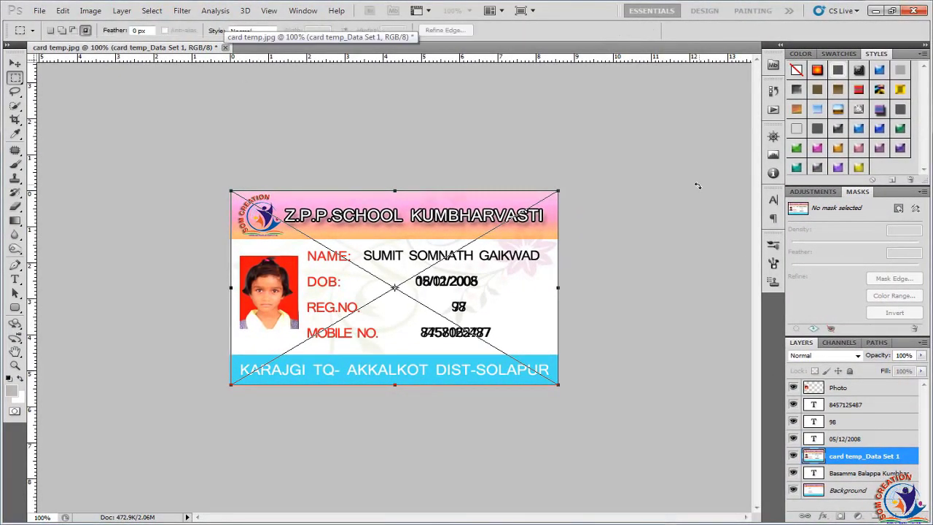
pyautogui.press('Return')
pyautogui.click(225, 48)
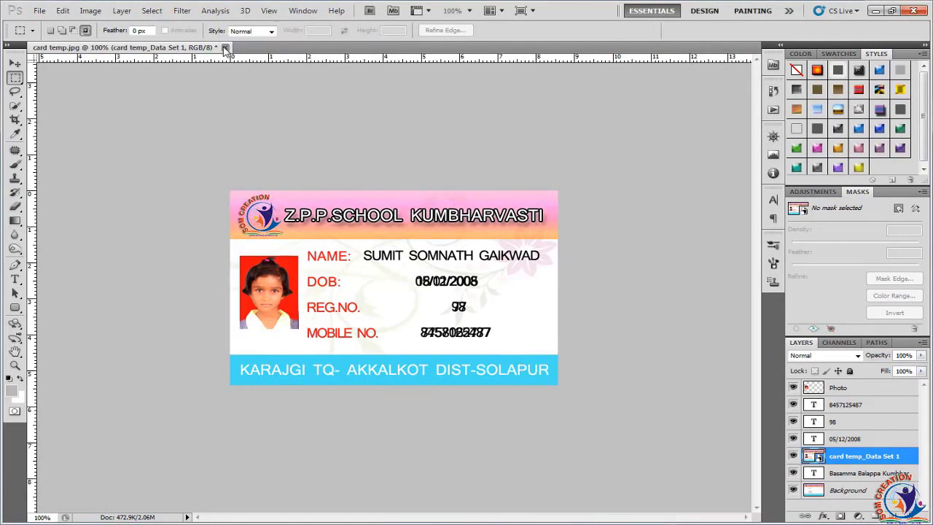
pyautogui.click(470, 207)
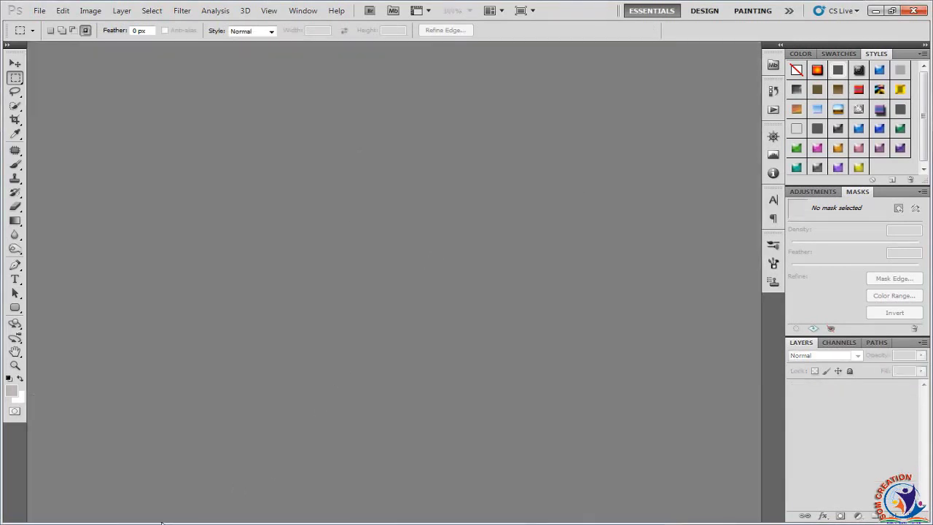
# Open the card temp_Data Set 1–4 PSDs from Student ID and return to Set 1.
pyautogui.click(875, 10)
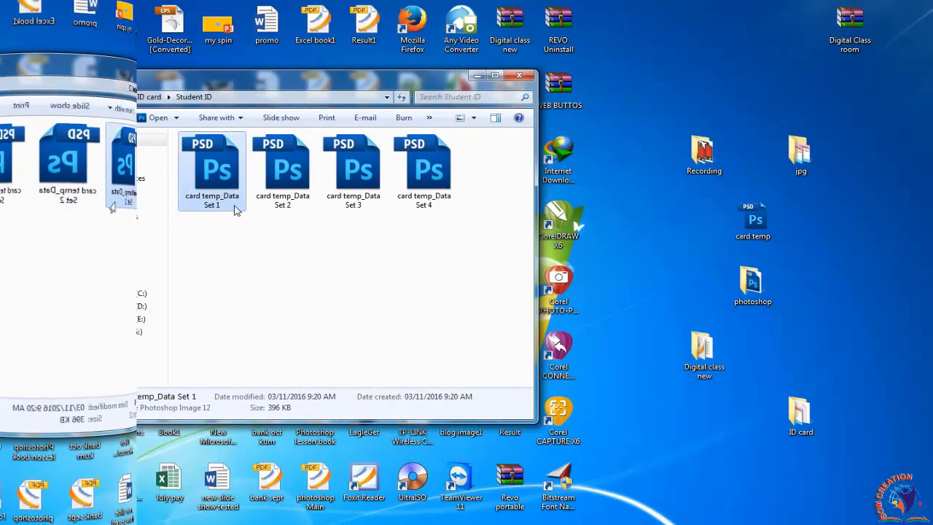
pyautogui.doubleClick(216, 167)
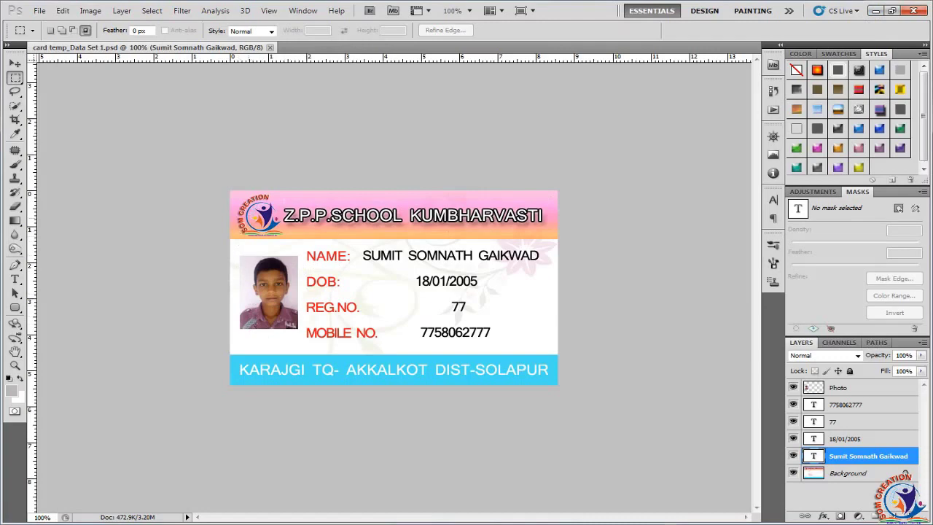
pyautogui.click(876, 10)
pyautogui.doubleClick(312, 188)
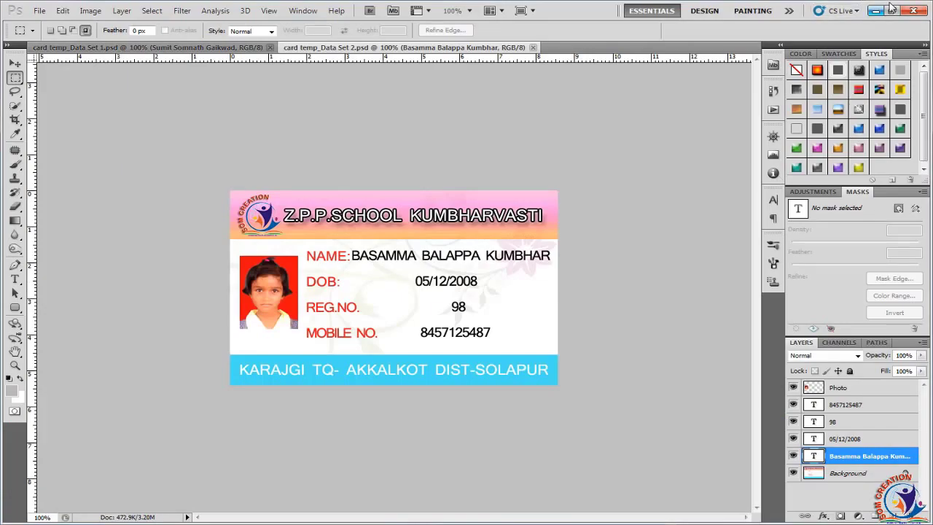
pyautogui.click(873, 11)
pyautogui.click(342, 170)
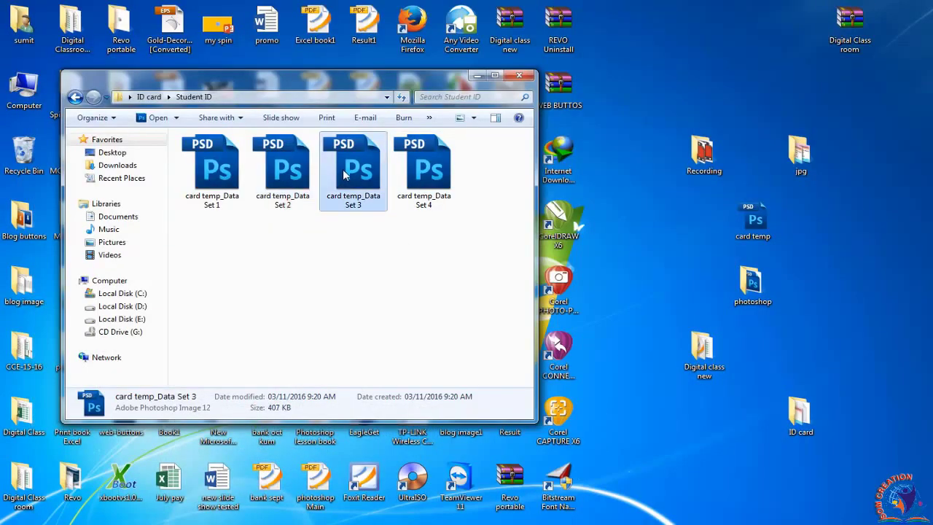
pyautogui.press('Return')
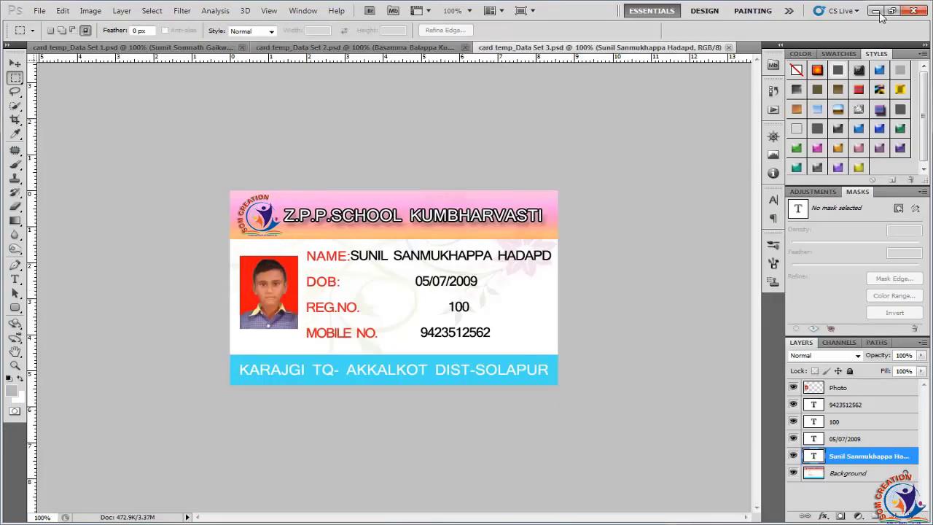
pyautogui.click(878, 12)
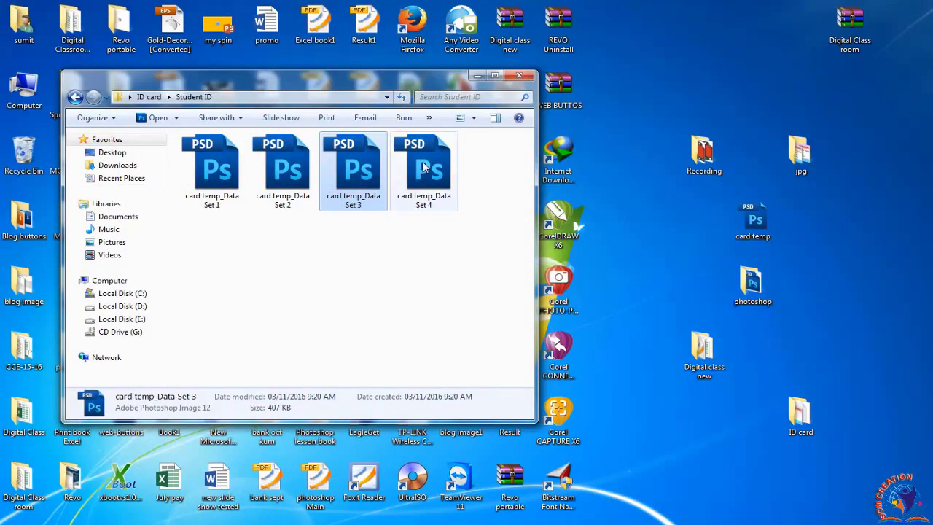
pyautogui.doubleClick(426, 168)
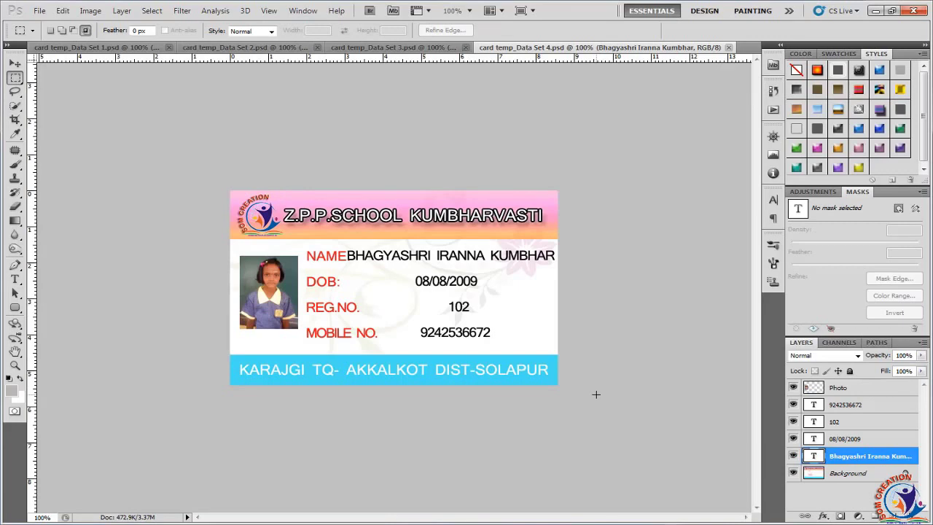
pyautogui.click(116, 49)
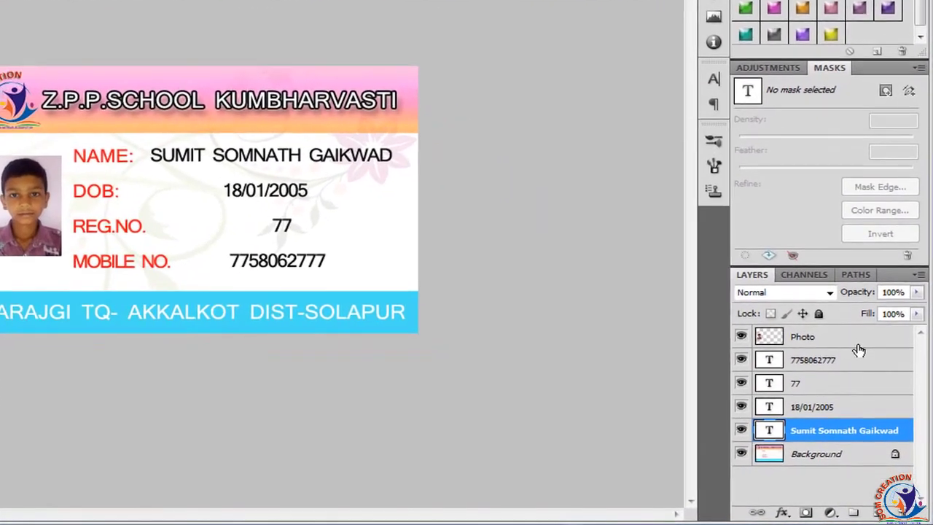
pyautogui.click(859, 346)
pyautogui.click(839, 362)
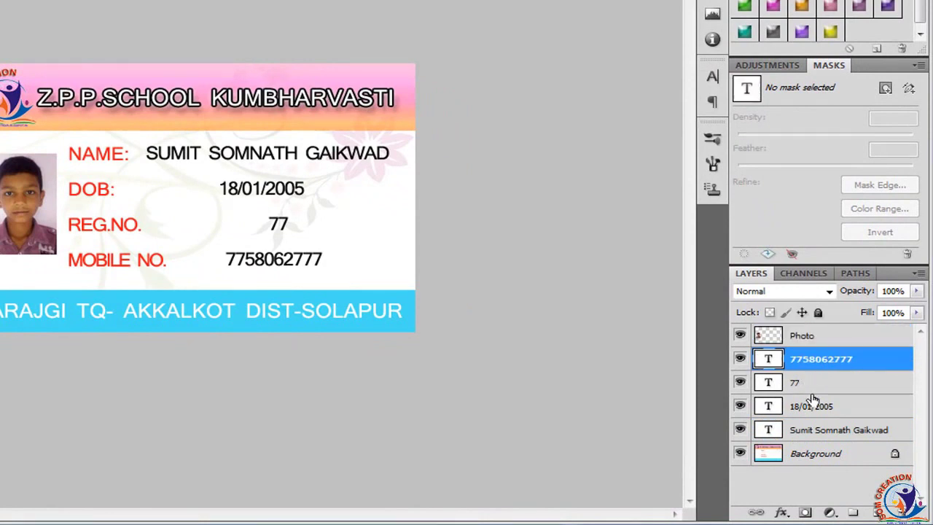
pyautogui.click(812, 392)
pyautogui.click(810, 406)
pyautogui.click(803, 338)
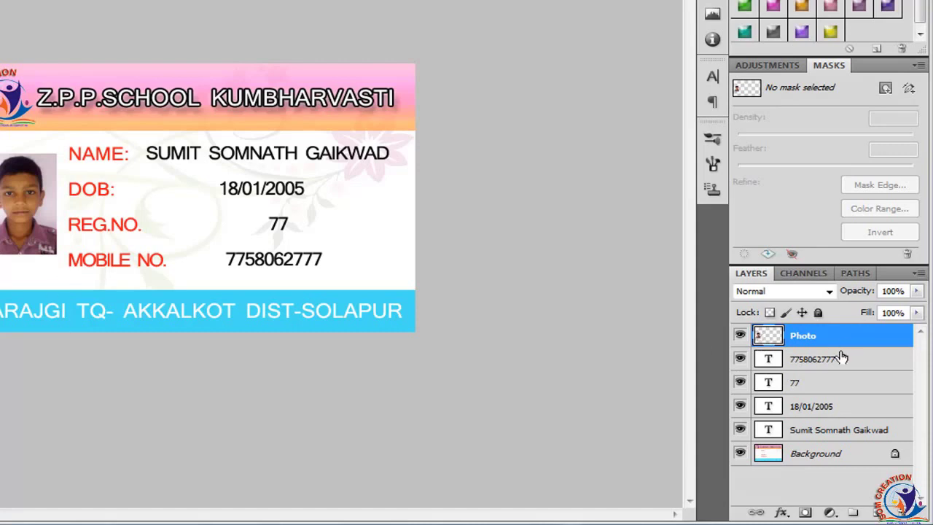
pyautogui.click(819, 361)
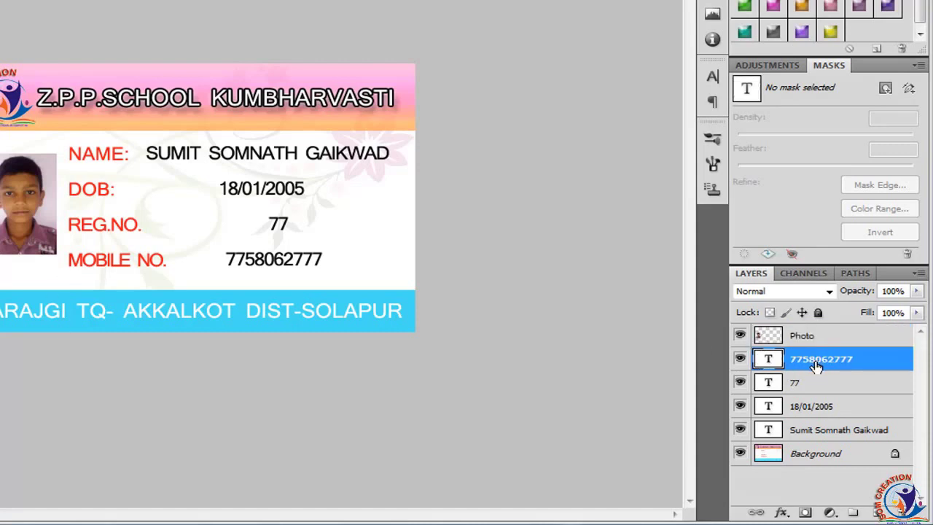
pyautogui.click(810, 384)
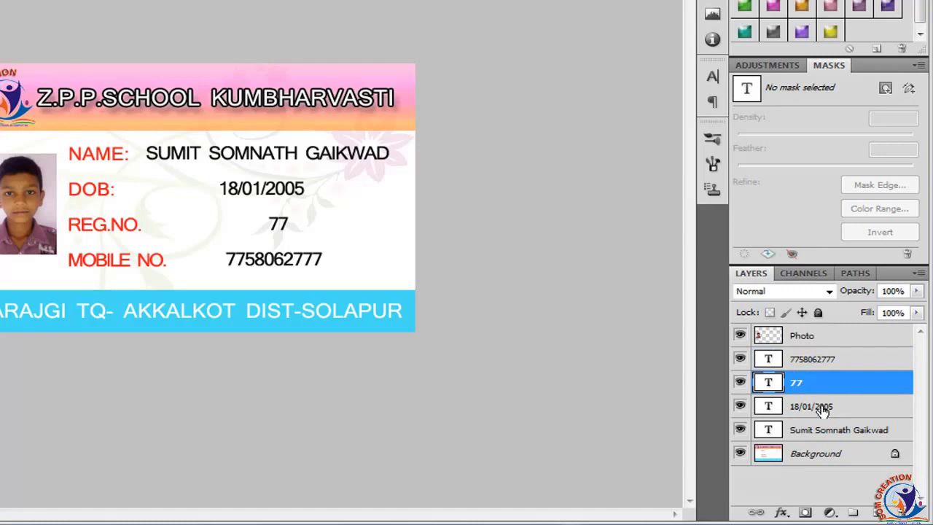
pyautogui.click(823, 410)
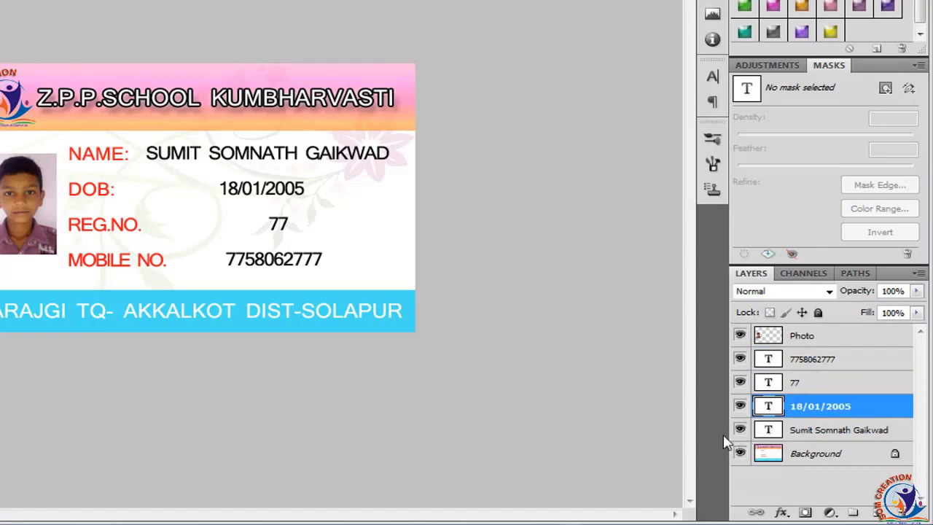
pyautogui.click(840, 434)
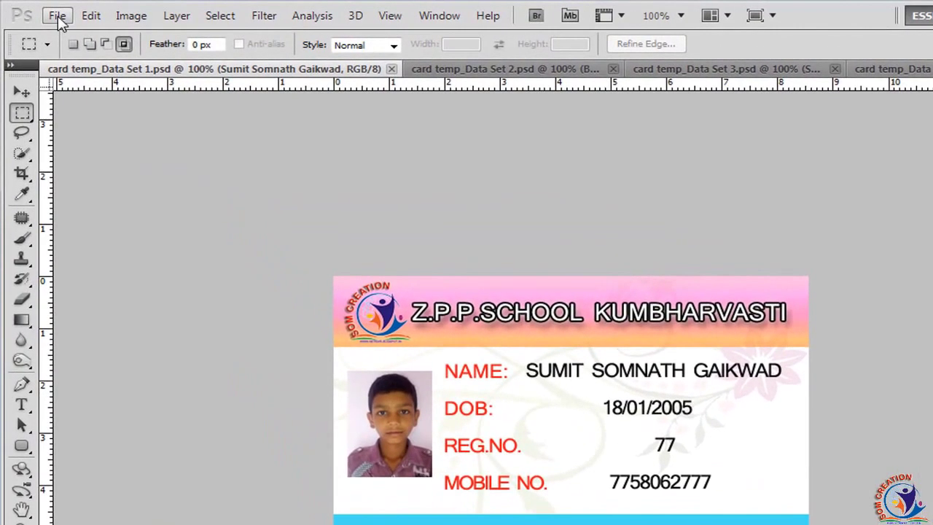
# Save the Set 1 card as a Maximum-quality JPEG named after the student in Student ID.
pyautogui.click(39, 10)
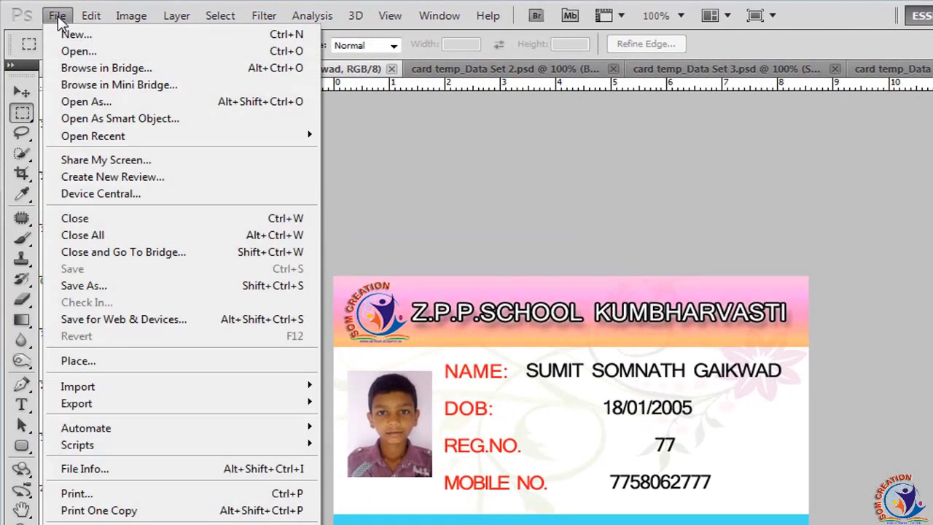
pyautogui.click(87, 285)
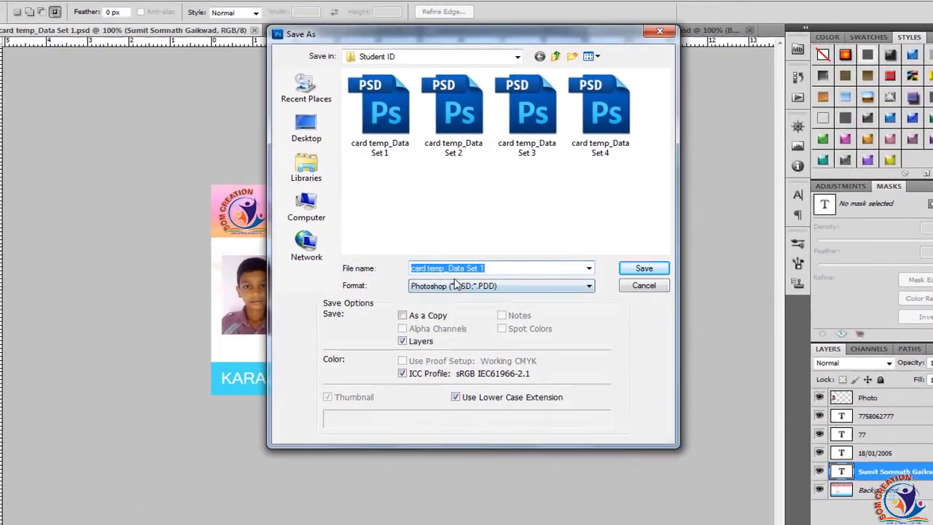
pyautogui.click(467, 283)
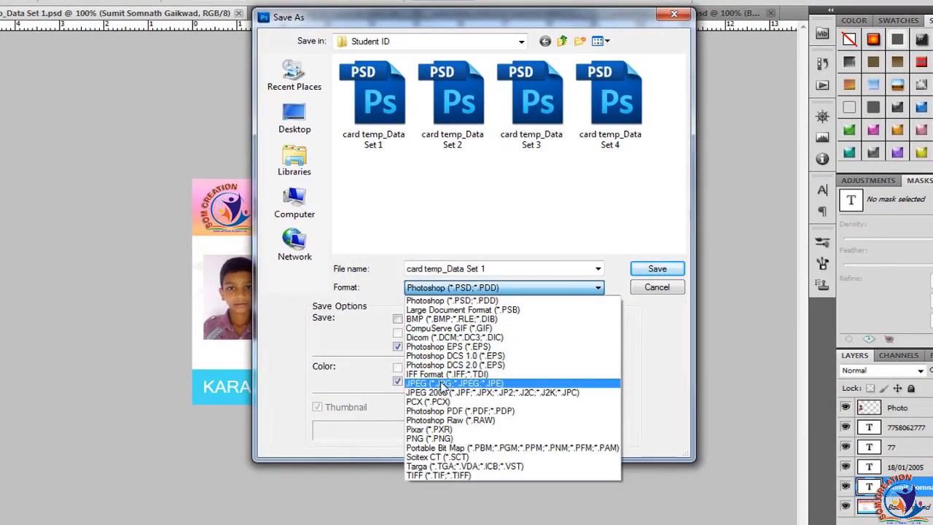
pyautogui.click(452, 382)
pyautogui.moveTo(503, 268); pyautogui.dragTo(382, 273)
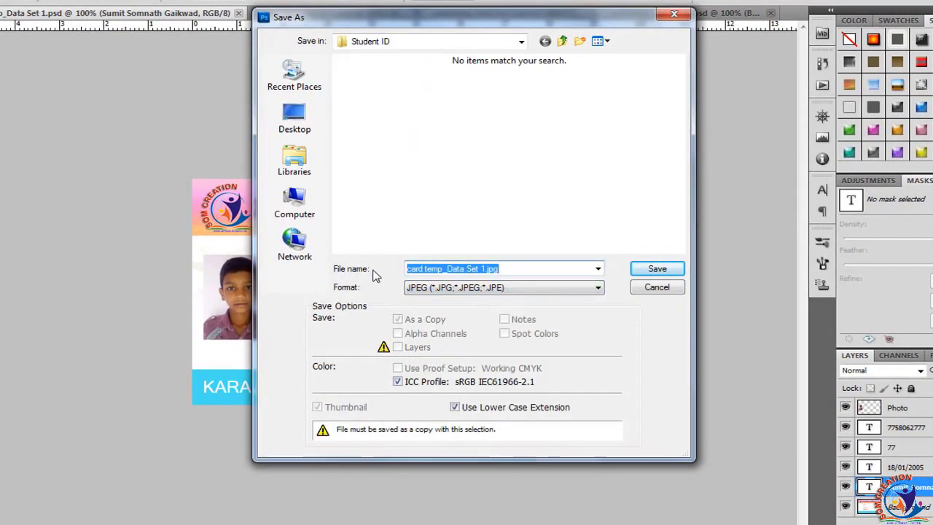
pyautogui.write('Sumit')
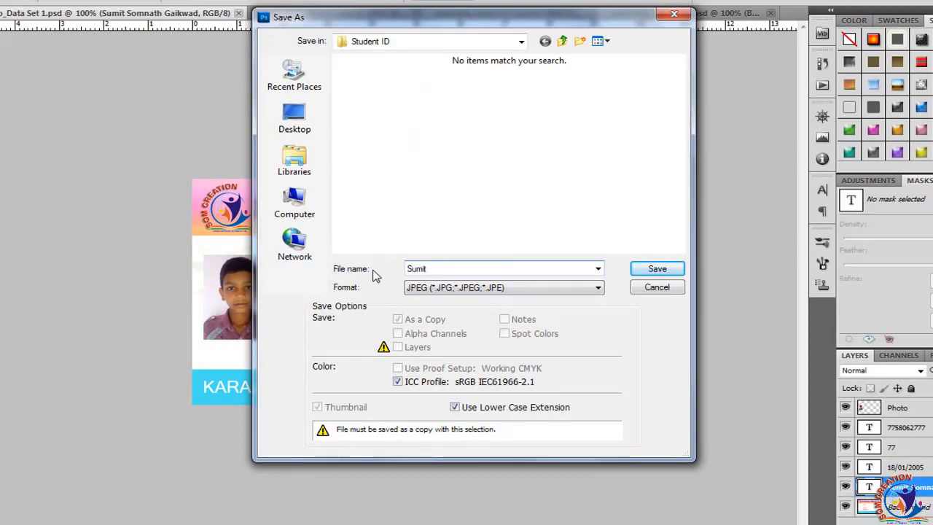
pyautogui.click(658, 269)
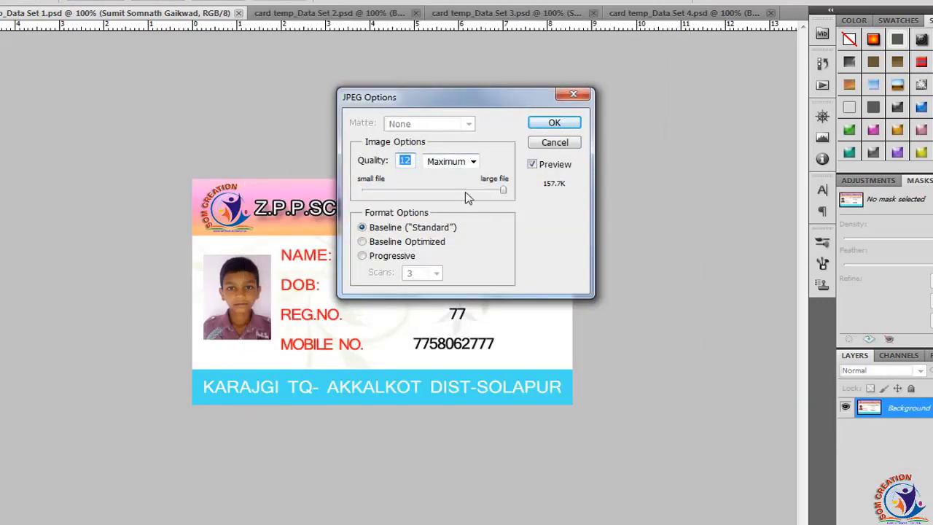
pyautogui.click(551, 124)
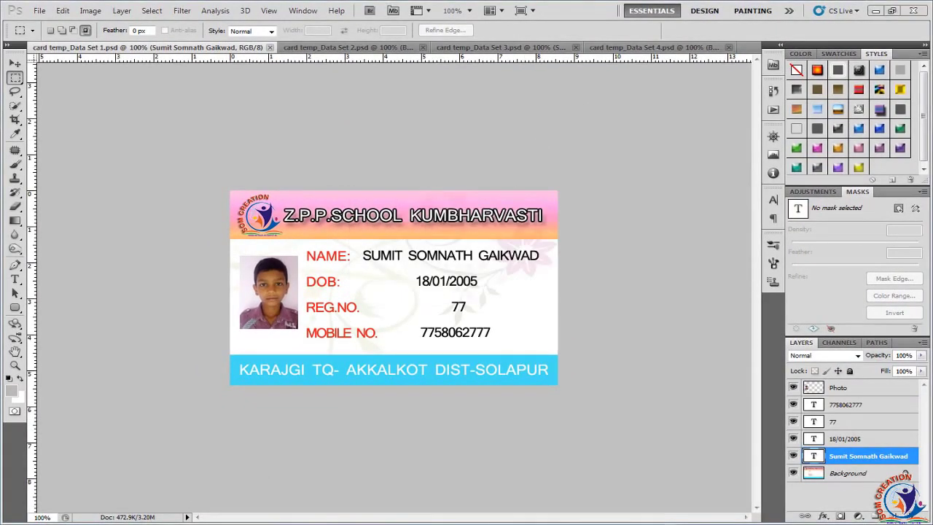
# Switch to the Student ID folder and open the new JPEG card in Windows Photo Viewer.
pyautogui.hotkey('alt', 'Tab')
pyautogui.doubleClick(501, 171)
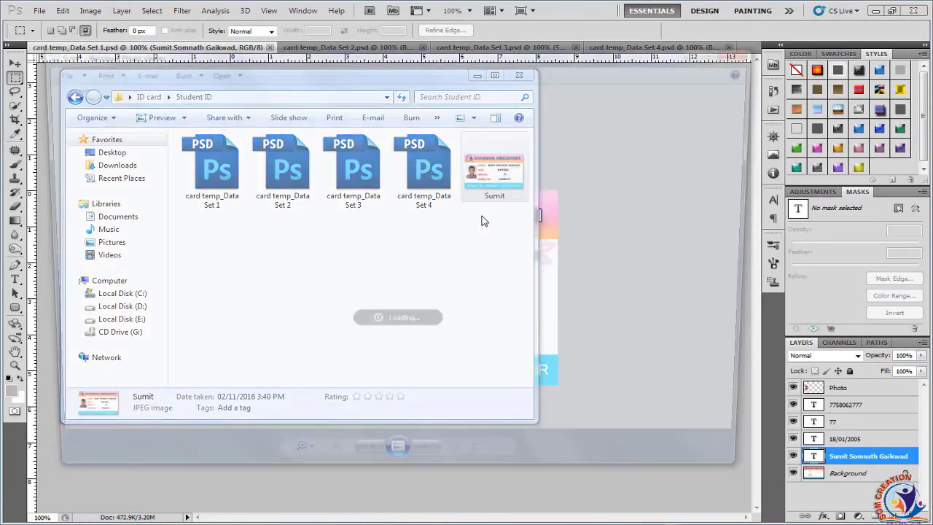